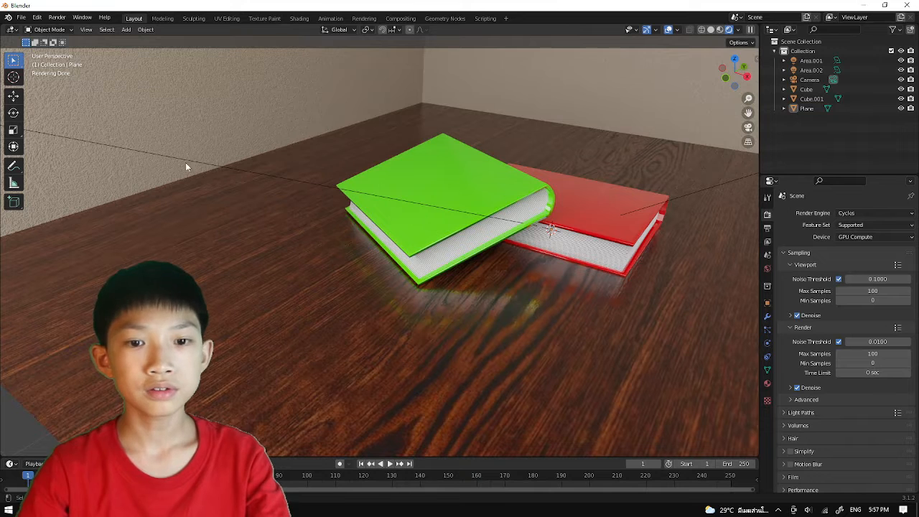
Start a new default scene and discard the unsaved changes to the current one.
{"action": "left_click", "coordinate": [20, 18]}
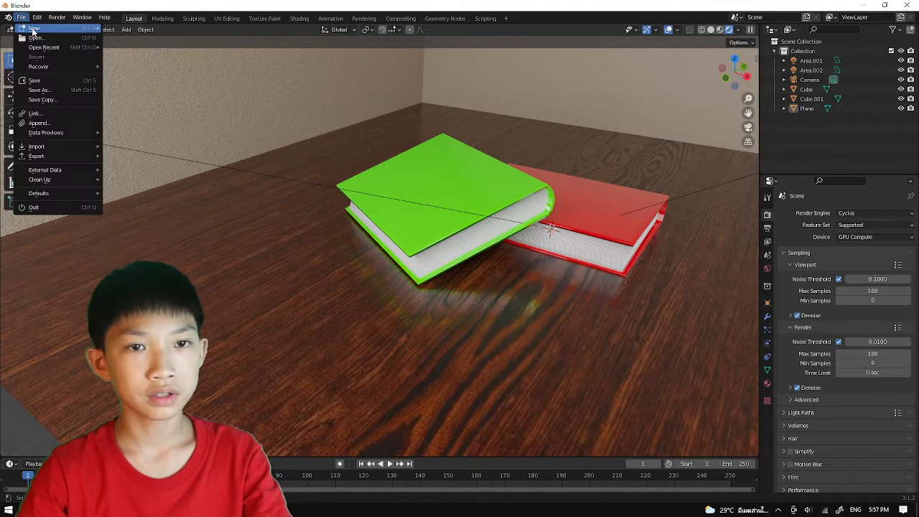
{"action": "mouse_move", "coordinate": [34, 32]}
{"action": "left_click", "coordinate": [122, 29]}
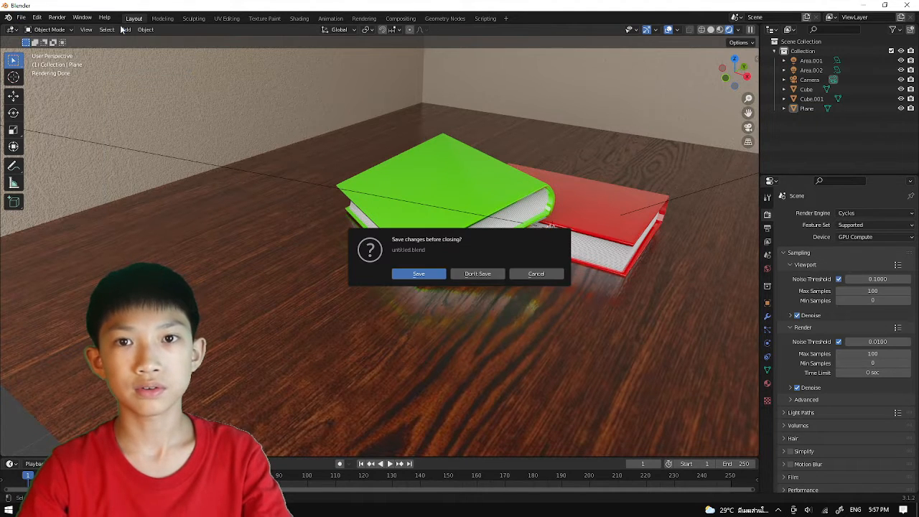
{"action": "left_click", "coordinate": [459, 274]}
{"action": "left_click", "coordinate": [514, 221]}
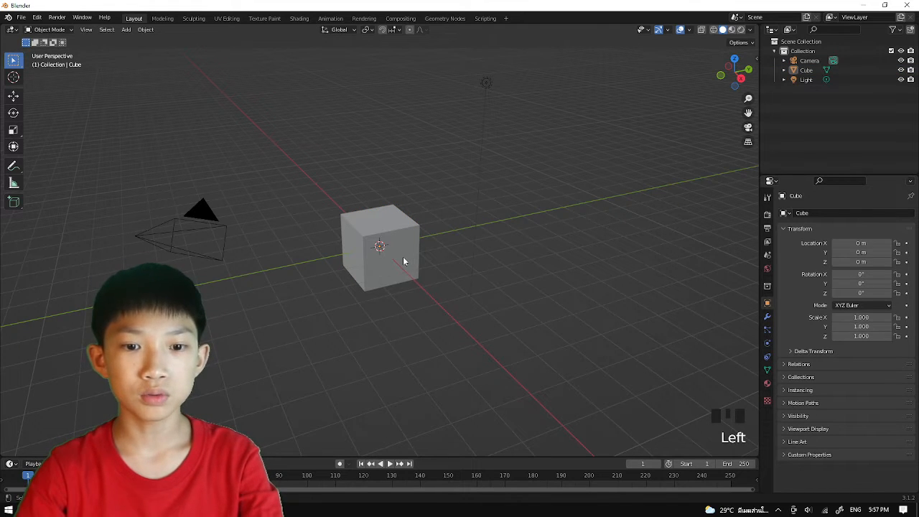
Scale the default cube along the X axis to about 0.27 to form a thin slab.
{"action": "left_click", "coordinate": [403, 262]}
{"action": "key", "text": "s"}
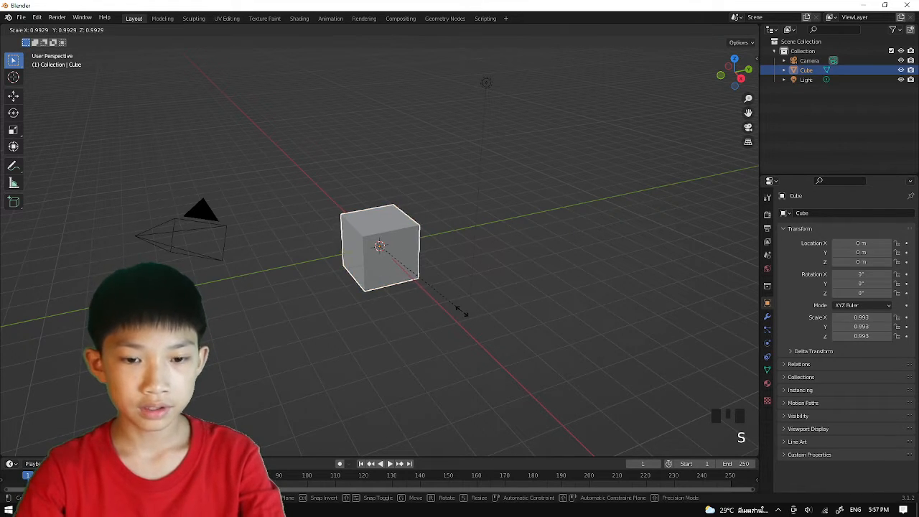
{"action": "key", "text": "x"}
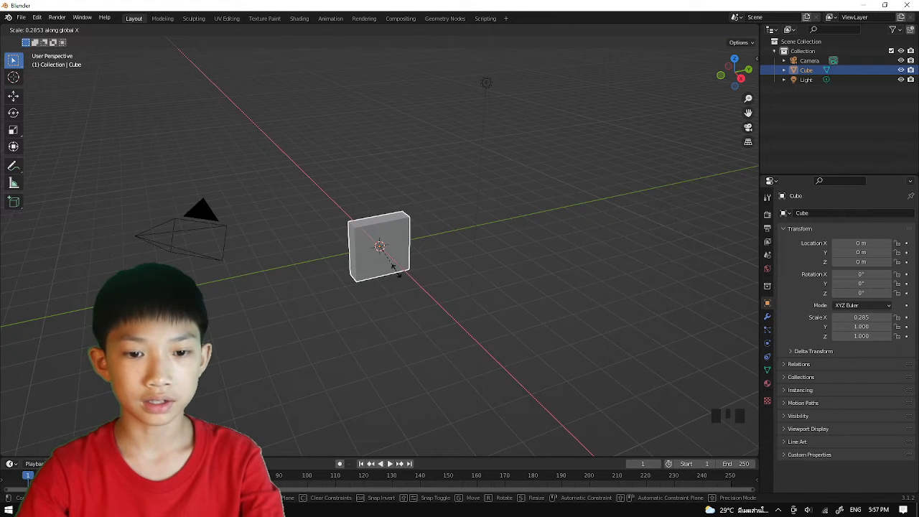
{"action": "left_click", "coordinate": [392, 262]}
{"action": "middle_click_drag", "start_coordinate": [393, 262], "coordinate": [465, 268]}
{"action": "scroll", "coordinate": [435, 258], "scroll_direction": "up", "scroll_amount": 3}
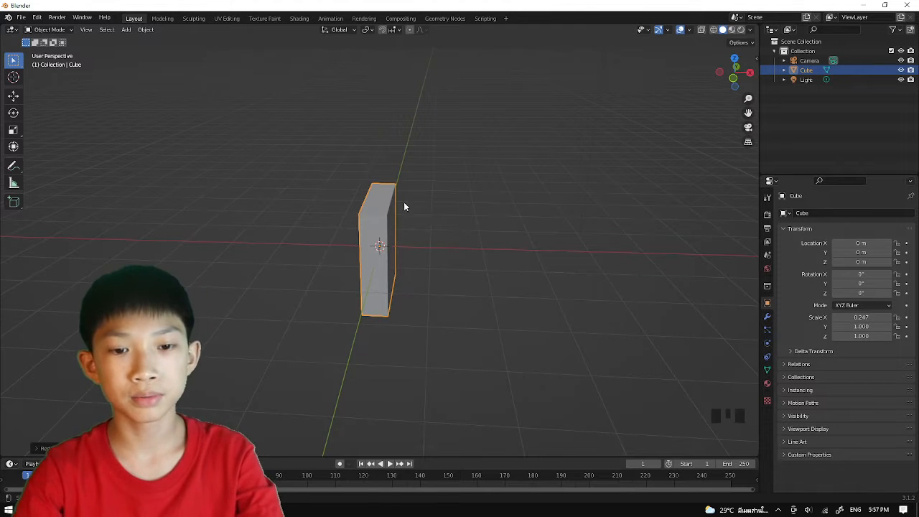
{"action": "key", "text": "s"}
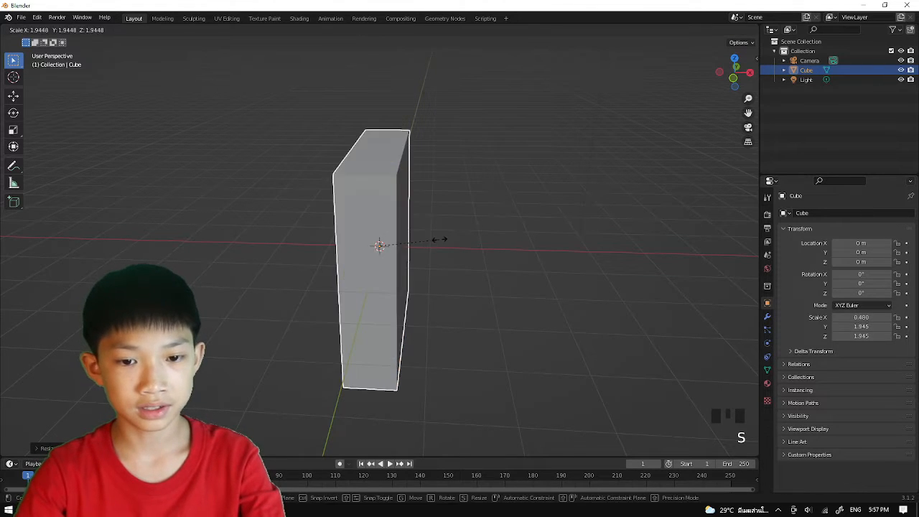
{"action": "key", "text": "x"}
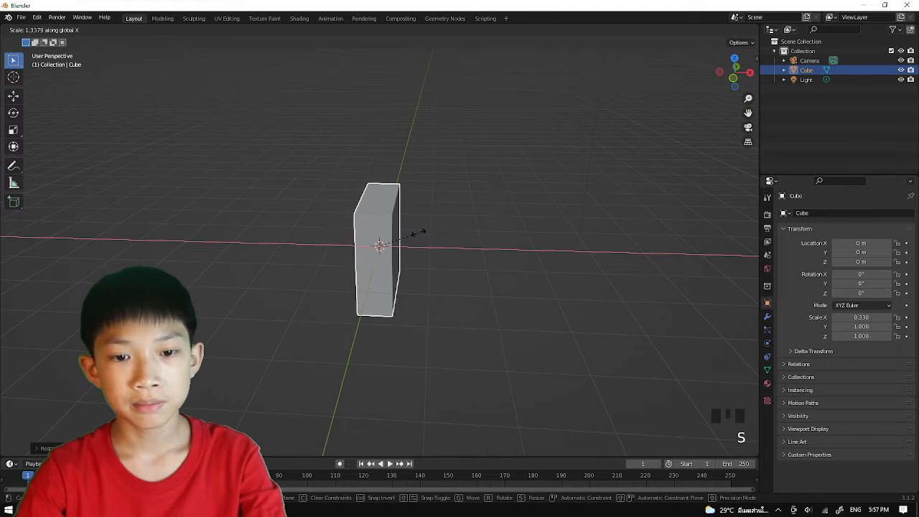
{"action": "left_click", "coordinate": [401, 247]}
Scale the slab along the Z axis to about 1.32 to give it a book's height.
{"action": "middle_click_drag", "start_coordinate": [401, 246], "coordinate": [472, 266]}
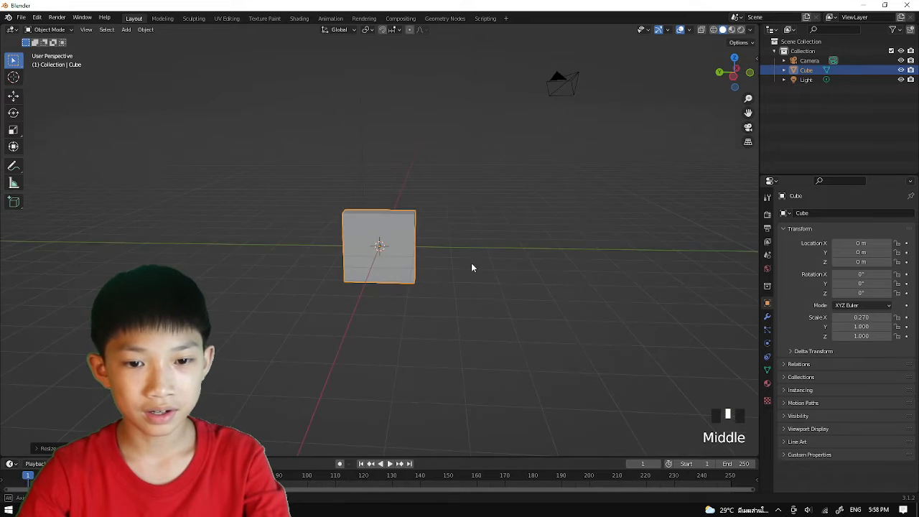
{"action": "scroll", "coordinate": [471, 258], "scroll_direction": "up", "scroll_amount": 2}
{"action": "key", "text": "s"}
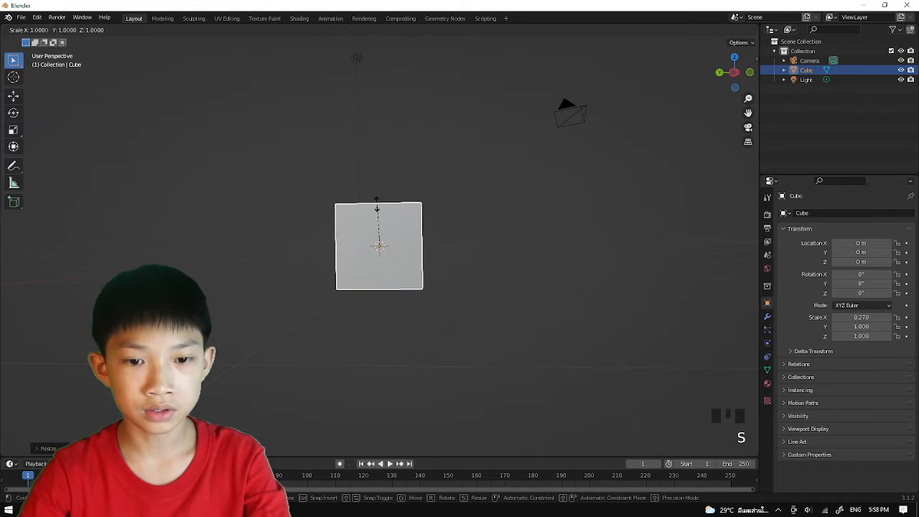
{"action": "key", "text": "z"}
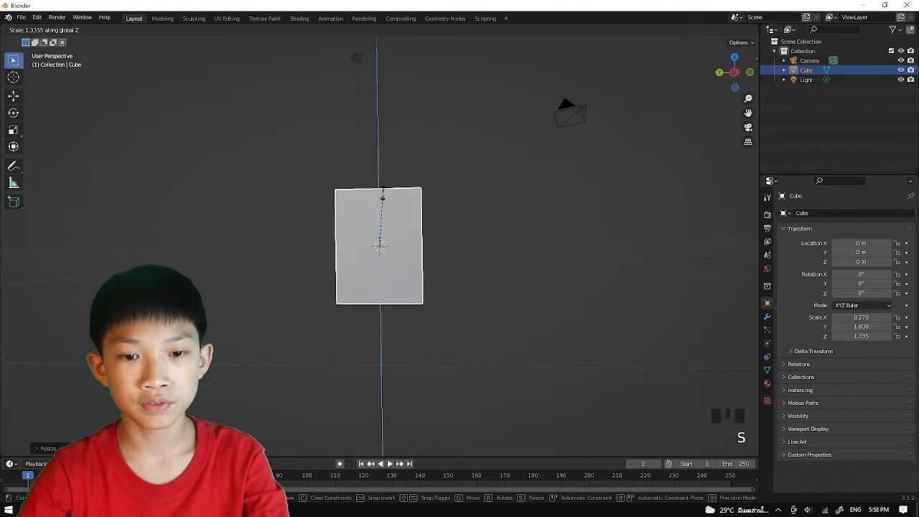
{"action": "left_click", "coordinate": [384, 193]}
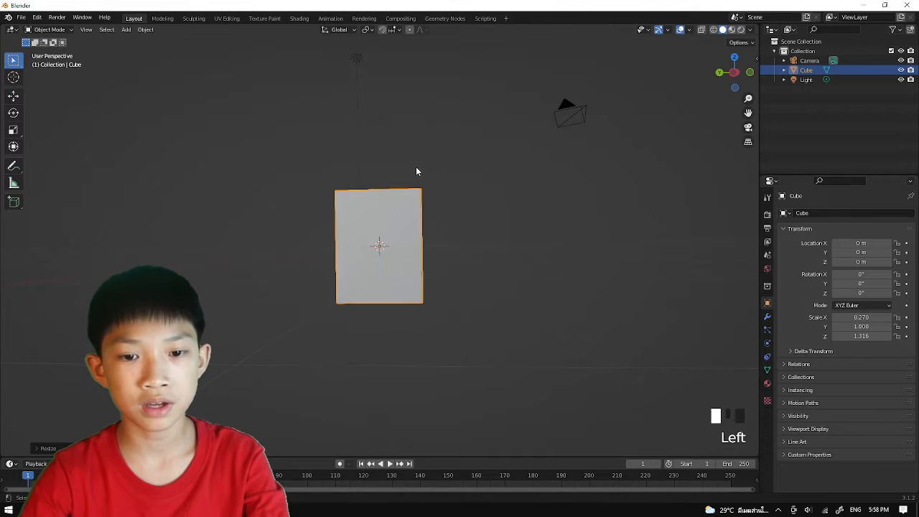
Move the slab up along Z by about 1.43 m so it stands above the ground grid.
{"action": "middle_click_drag", "start_coordinate": [416, 166], "coordinate": [463, 178]}
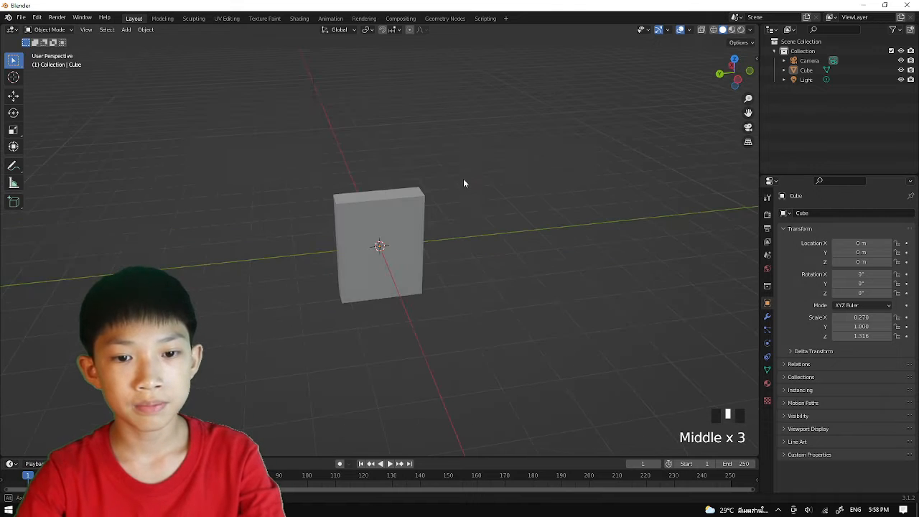
{"action": "left_click", "coordinate": [340, 239]}
{"action": "key", "text": "g"}
{"action": "key", "text": "z"}
{"action": "left_click", "coordinate": [362, 209]}
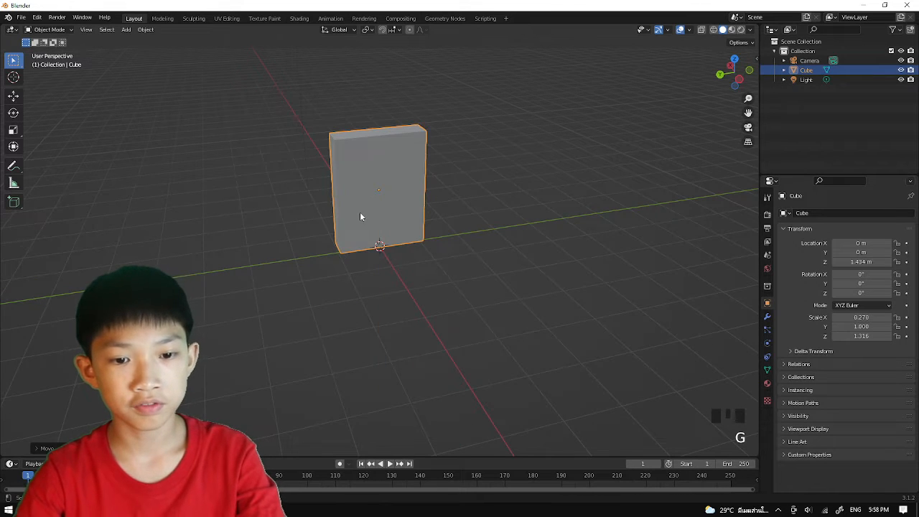
Enter Edit Mode and add several evenly spaced loop cuts dividing the slab's thickness into thin vertical strips.
{"action": "middle_click_drag", "start_coordinate": [360, 216], "coordinate": [309, 217]}
{"action": "scroll", "coordinate": [281, 208], "scroll_direction": "up", "scroll_amount": 4}
{"action": "key", "text": "Tab"}
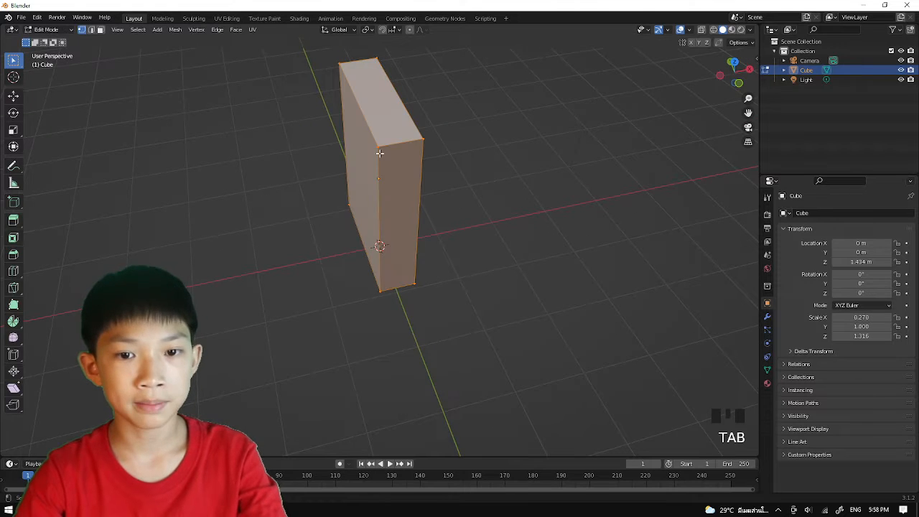
{"action": "middle_click_drag", "start_coordinate": [379, 153], "coordinate": [371, 184]}
{"action": "scroll", "coordinate": [420, 129], "scroll_direction": "up", "scroll_amount": 2}
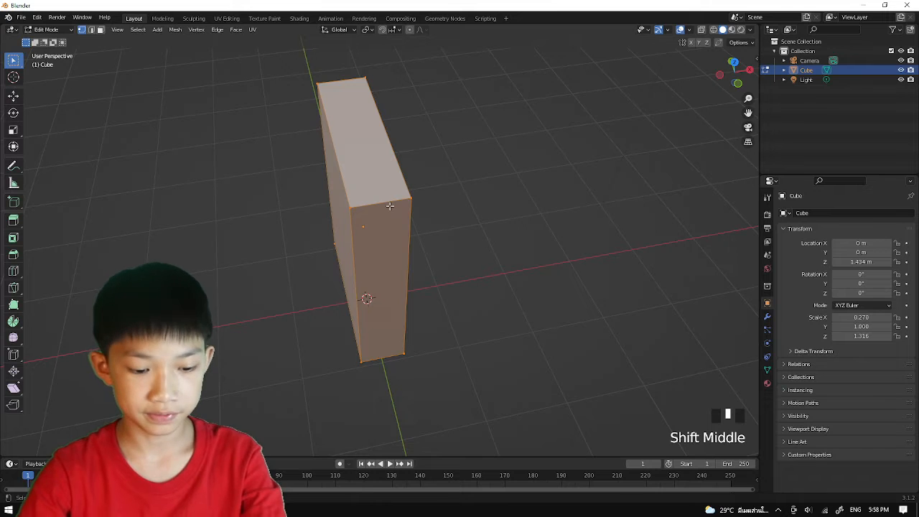
{"action": "key", "text": "ctrl+r"}
{"action": "scroll", "coordinate": [384, 207], "scroll_direction": "up", "scroll_amount": 10}
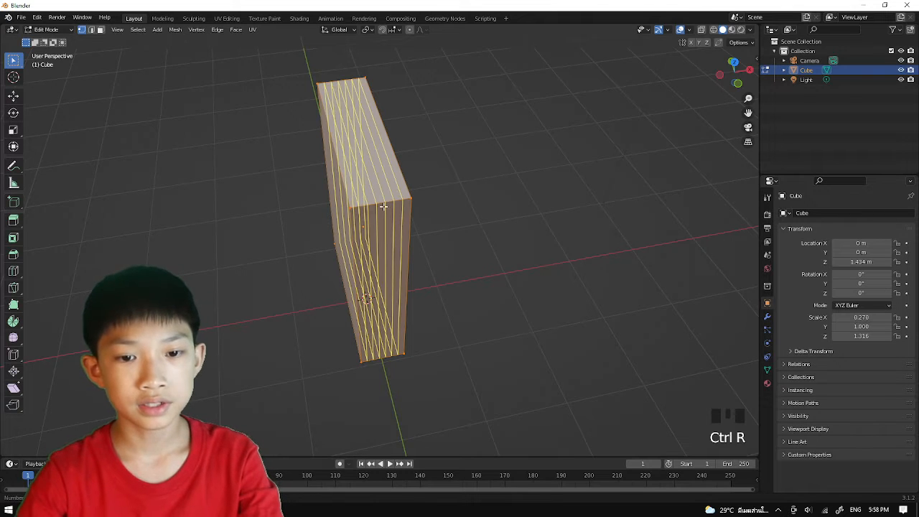
{"action": "scroll", "coordinate": [384, 207], "scroll_direction": "up", "scroll_amount": 4}
{"action": "left_click", "coordinate": [384, 207]}
{"action": "scroll", "coordinate": [378, 191], "scroll_direction": "up", "scroll_amount": 2}
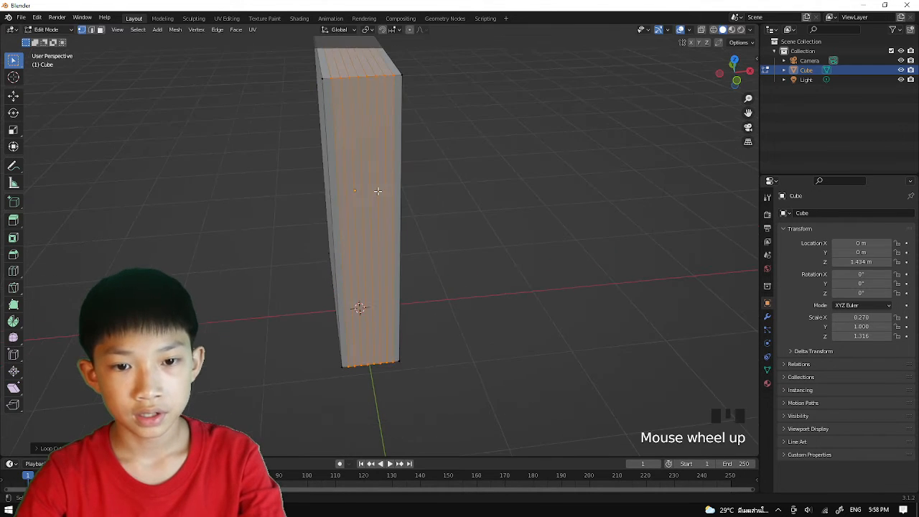
Switch to face selection and select the middle vertical strips on both narrow ends of the slab.
{"action": "mouse_move", "coordinate": [378, 191]}
{"action": "middle_mouse_down"}
{"action": "mouse_move", "coordinate": [390, 204]}
{"action": "mouse_move", "coordinate": [381, 185]}
{"action": "middle_mouse_up"}
{"action": "scroll", "coordinate": [390, 199], "scroll_direction": "up", "scroll_amount": 2}
{"action": "left_click", "coordinate": [385, 188]}
{"action": "scroll", "coordinate": [384, 187], "scroll_direction": "down", "scroll_amount": 2}
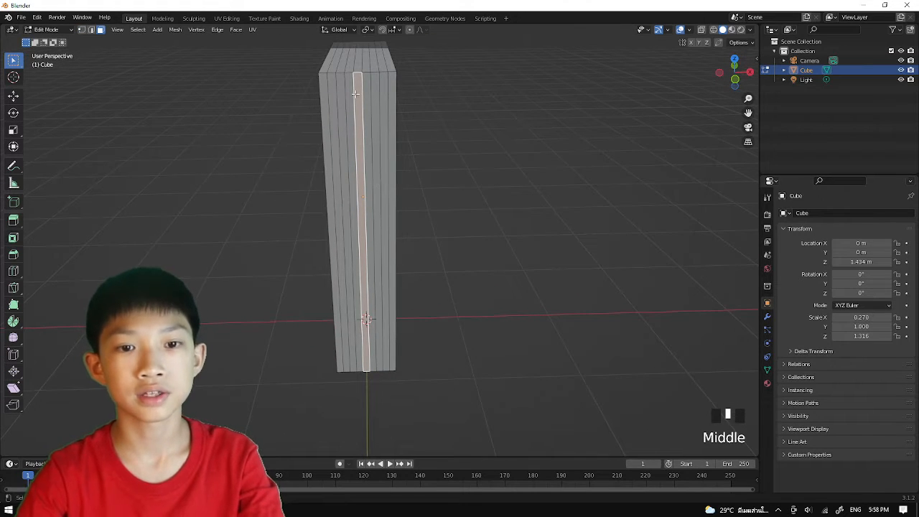
{"action": "middle_click_drag", "start_coordinate": [355, 93], "coordinate": [362, 94]}
{"action": "scroll", "coordinate": [366, 94], "scroll_direction": "up", "scroll_amount": 1}
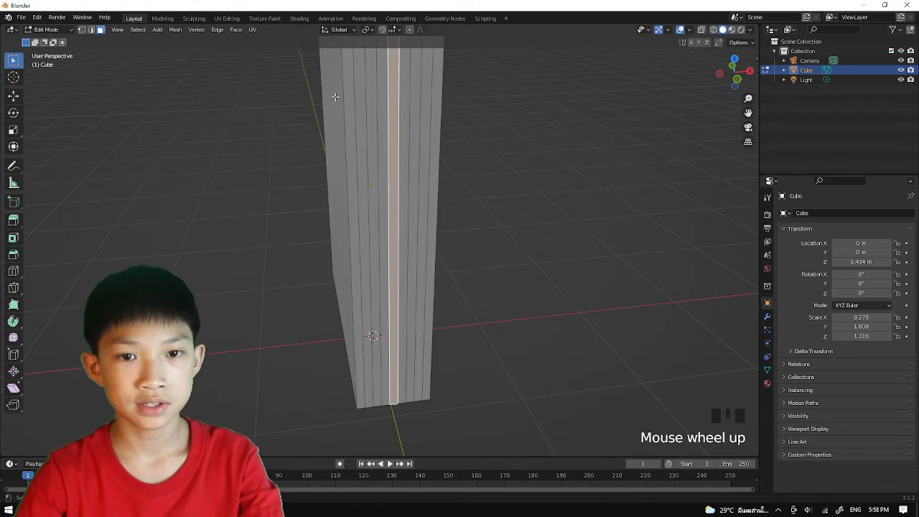
{"action": "scroll", "coordinate": [373, 120], "scroll_direction": "down", "scroll_amount": 2}
{"action": "middle_click_drag", "start_coordinate": [373, 120], "coordinate": [455, 172]}
{"action": "scroll", "coordinate": [379, 129], "scroll_direction": "up", "scroll_amount": 1}
{"action": "scroll", "coordinate": [393, 140], "scroll_direction": "up", "scroll_amount": 3}
{"action": "scroll", "coordinate": [408, 142], "scroll_direction": "down", "scroll_amount": 1}
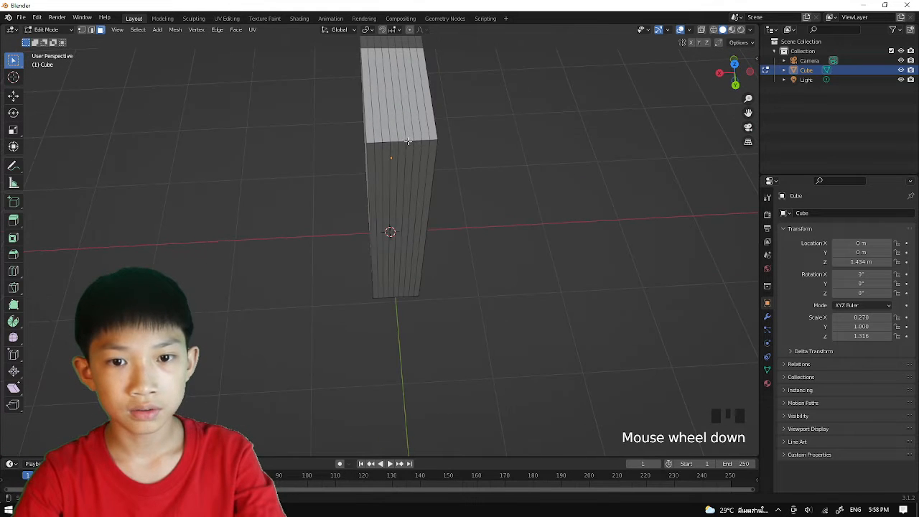
{"action": "scroll", "coordinate": [401, 145], "scroll_direction": "down", "scroll_amount": 1}
{"action": "middle_click_drag", "start_coordinate": [400, 145], "coordinate": [509, 120]}
{"action": "middle_click_drag", "start_coordinate": [344, 164], "coordinate": [341, 100]}
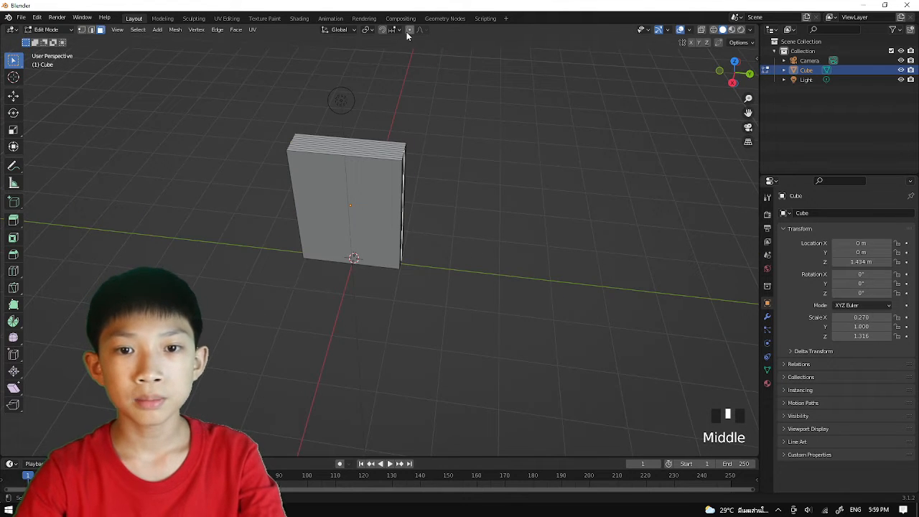
Enable proportional editing and move the selected strips about 0.16 m along Y with a smooth falloff of about 0.32 m.
{"action": "left_click", "coordinate": [410, 30]}
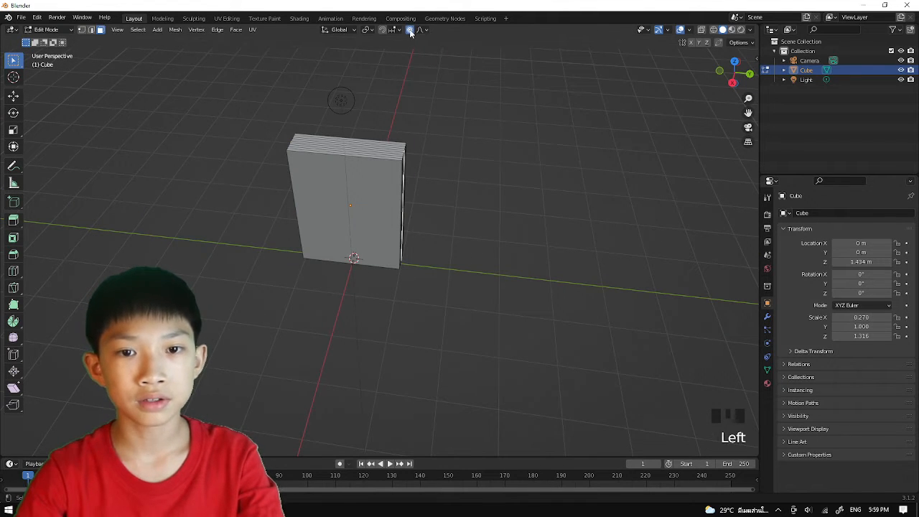
{"action": "left_click", "coordinate": [409, 30]}
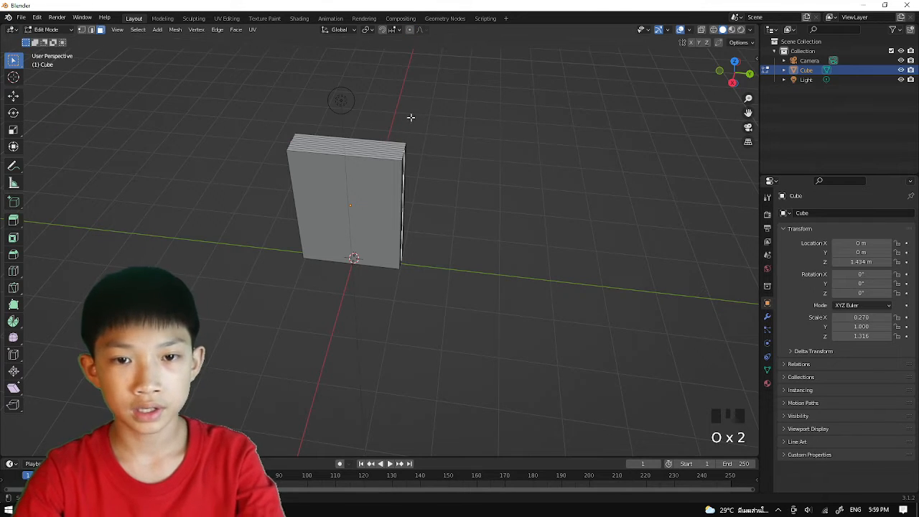
{"action": "key", "text": "o"}
{"action": "key", "text": "g"}
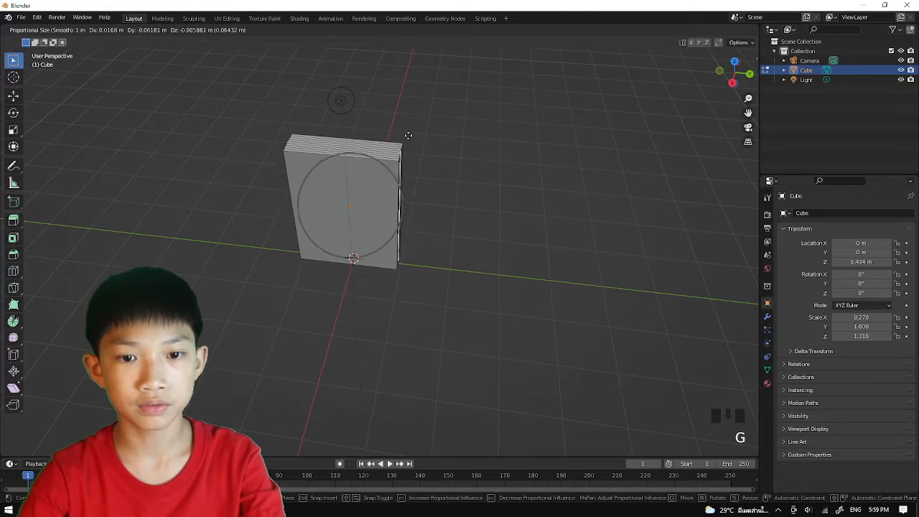
{"action": "scroll", "coordinate": [397, 140], "scroll_direction": "up", "scroll_amount": 1}
{"action": "scroll", "coordinate": [399, 136], "scroll_direction": "up", "scroll_amount": 5}
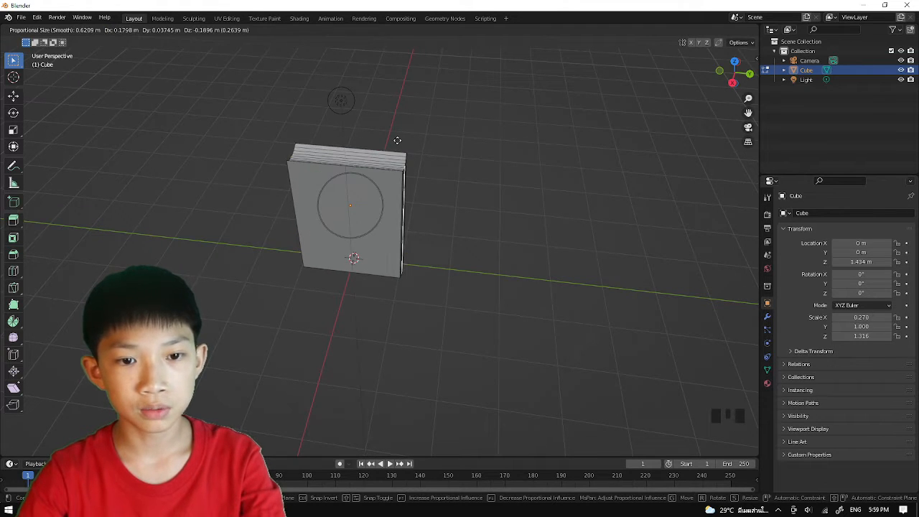
{"action": "scroll", "coordinate": [399, 133], "scroll_direction": "down", "scroll_amount": 17}
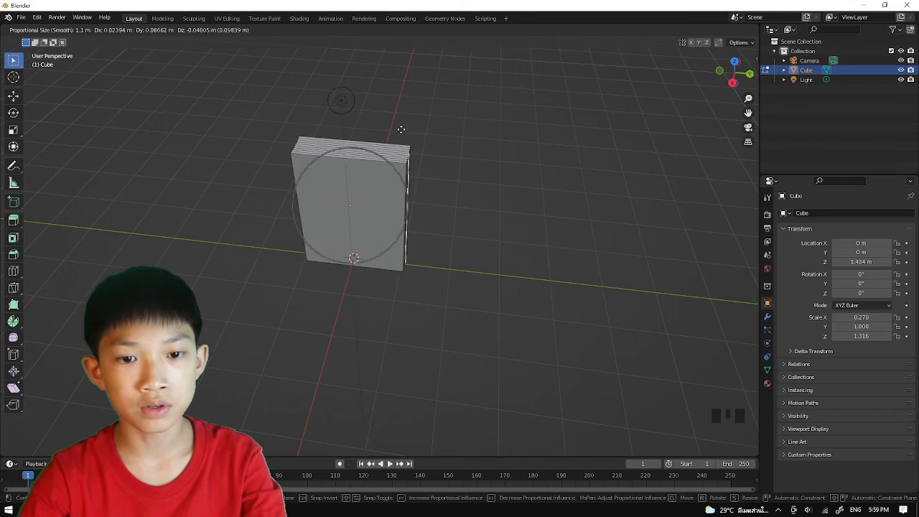
{"action": "scroll", "coordinate": [397, 134], "scroll_direction": "up", "scroll_amount": 15}
{"action": "scroll", "coordinate": [395, 135], "scroll_direction": "up", "scroll_amount": 8}
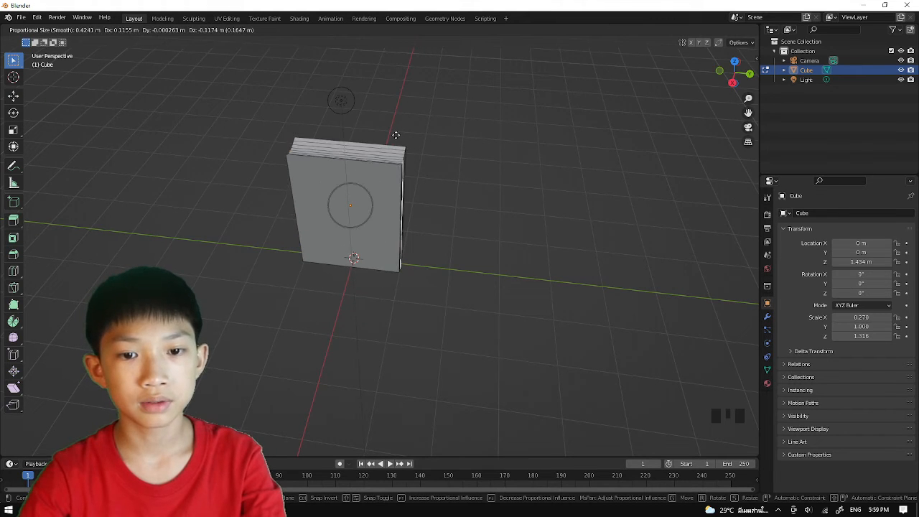
{"action": "key", "text": "y"}
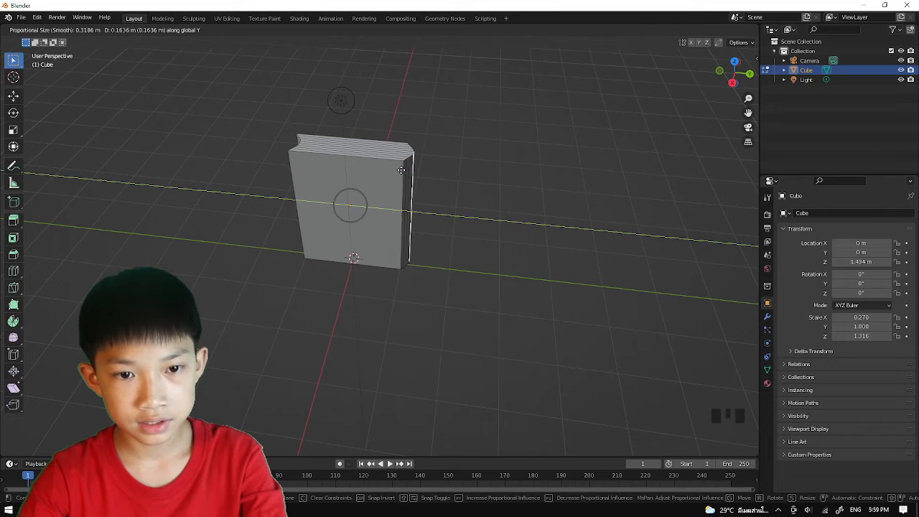
{"action": "left_click", "coordinate": [402, 170]}
Return to Object Mode and apply smooth shading to the curved page block.
{"action": "scroll", "coordinate": [402, 190], "scroll_direction": "up", "scroll_amount": 2}
{"action": "middle_click_drag", "start_coordinate": [402, 194], "coordinate": [605, 244], "text": "shift"}
{"action": "key", "text": "Tab"}
{"action": "scroll", "coordinate": [506, 229], "scroll_direction": "down", "scroll_amount": 1}
{"action": "middle_click_drag", "start_coordinate": [506, 228], "coordinate": [456, 197]}
{"action": "middle_click", "coordinate": [490, 206]}
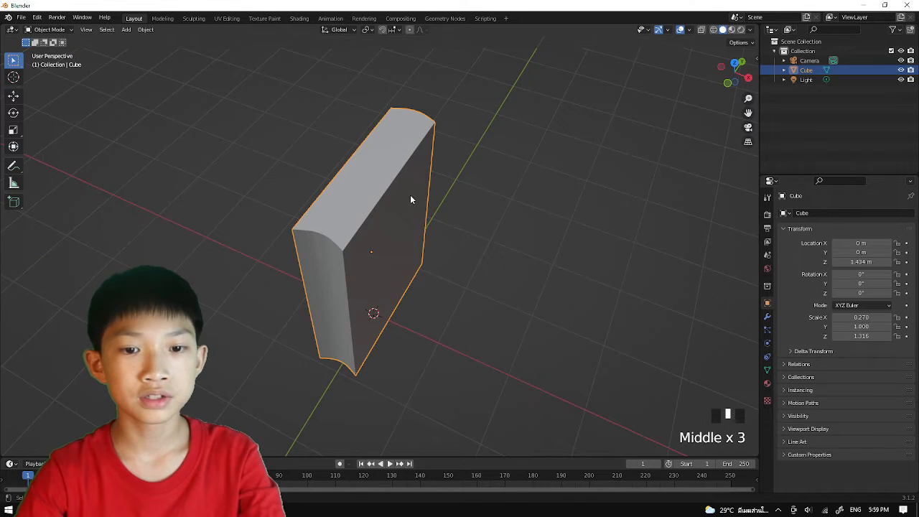
{"action": "right_click_drag", "start_coordinate": [412, 199], "coordinate": [412, 194]}
{"action": "mouse_move", "coordinate": [453, 207]}
{"action": "middle_mouse_down"}
{"action": "mouse_move", "coordinate": [324, 163]}
{"action": "mouse_move", "coordinate": [460, 177]}
{"action": "mouse_move", "coordinate": [349, 219]}
{"action": "mouse_move", "coordinate": [375, 180]}
{"action": "mouse_move", "coordinate": [466, 181]}
{"action": "middle_mouse_up"}
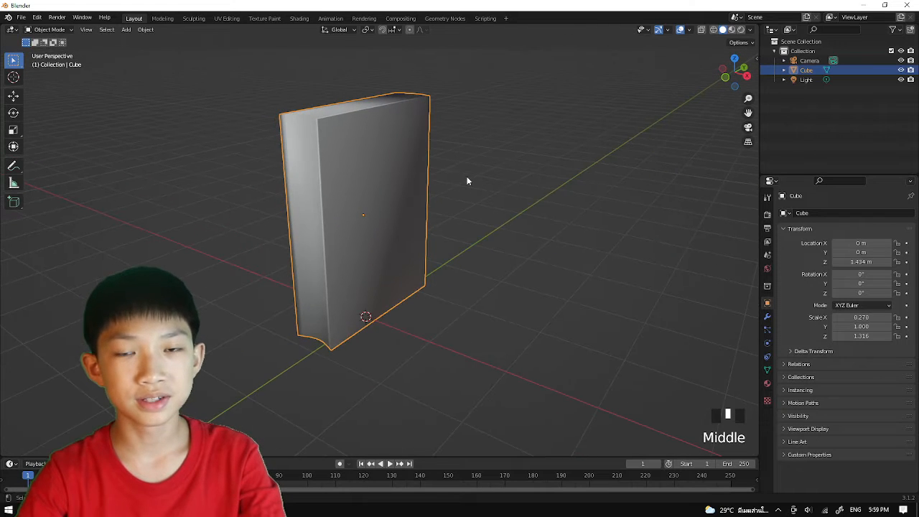
In Edit Mode, select both large cover faces and the rounded spine faces, and extrude them outward along their normals.
{"action": "middle_click_drag", "start_coordinate": [380, 189], "coordinate": [514, 222]}
{"action": "key", "text": "Tab"}
{"action": "left_click", "coordinate": [362, 183]}
{"action": "left_click", "coordinate": [409, 180], "text": "shift"}
{"action": "left_click", "coordinate": [390, 189], "text": "shift"}
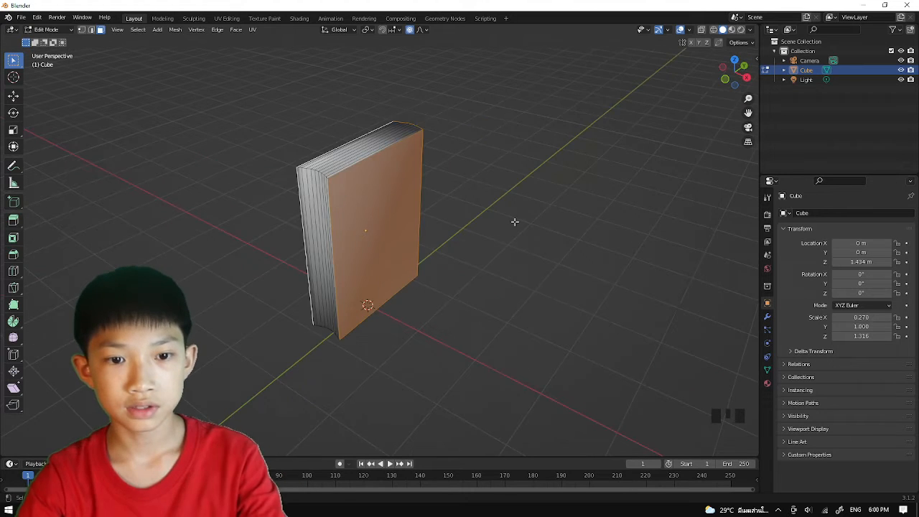
{"action": "right_click", "coordinate": [355, 198]}
{"action": "left_click", "coordinate": [352, 202]}
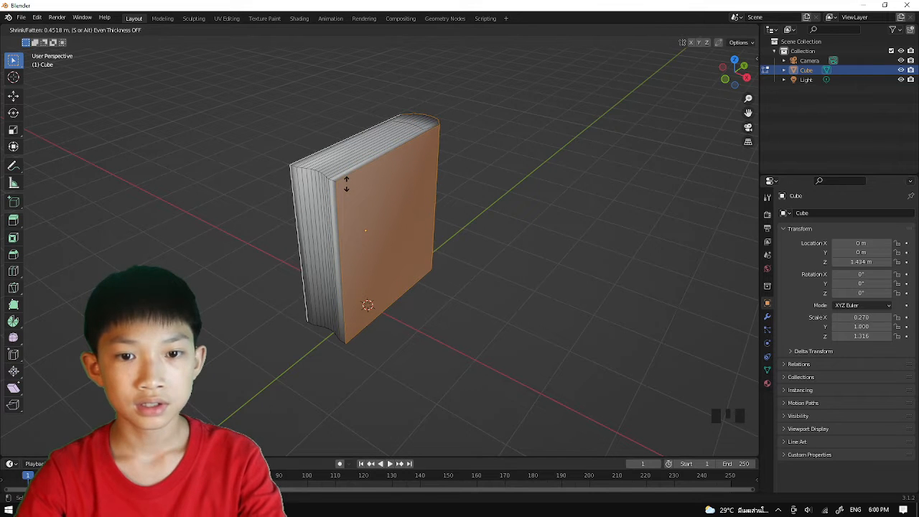
{"action": "left_click", "coordinate": [361, 191]}
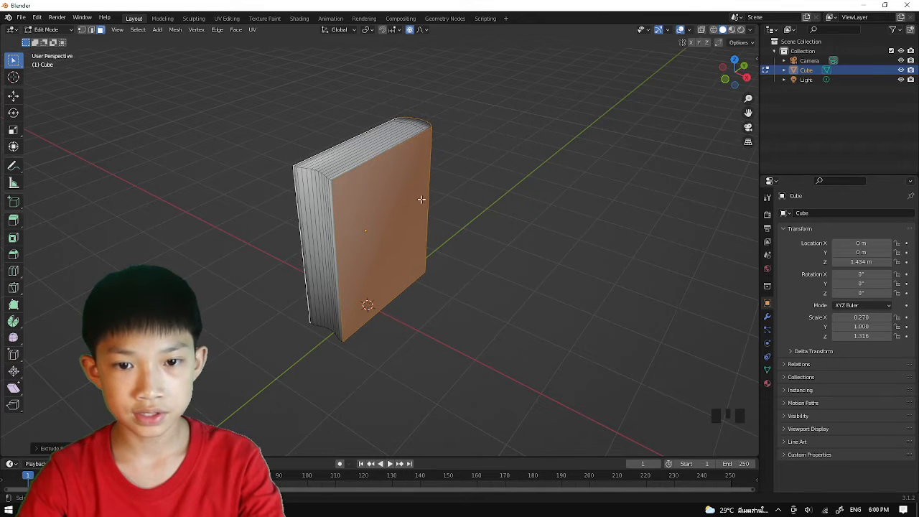
{"action": "middle_click_drag", "start_coordinate": [422, 200], "coordinate": [460, 212]}
{"action": "scroll", "coordinate": [459, 211], "scroll_direction": "up", "scroll_amount": 3}
{"action": "scroll", "coordinate": [489, 234], "scroll_direction": "down", "scroll_amount": 2}
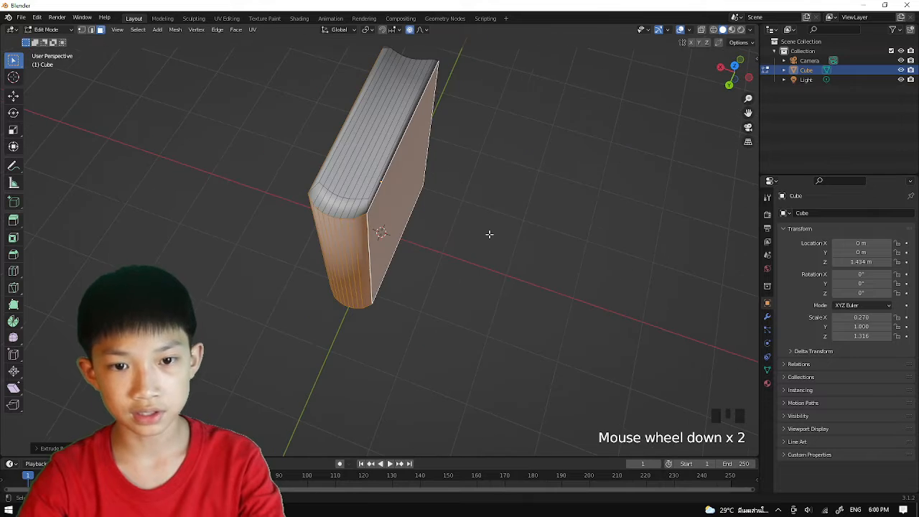
Undo the last extrusion of the cover and spine faces, keeping those faces selected in face selection mode.
{"action": "middle_click_drag", "start_coordinate": [388, 218], "coordinate": [431, 230]}
{"action": "key", "text": "ctrl+z"}
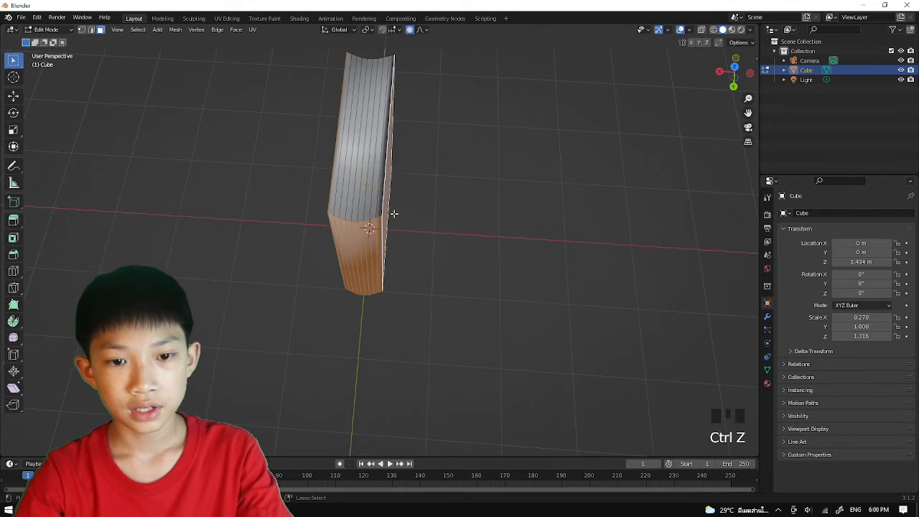
{"action": "left_click", "coordinate": [101, 29]}
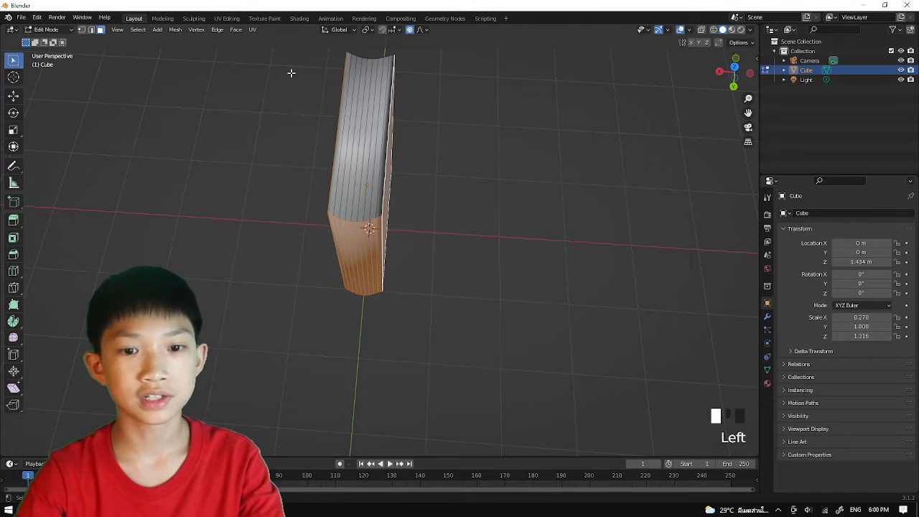
{"action": "key", "text": "g"}
{"action": "right_click", "coordinate": [375, 180]}
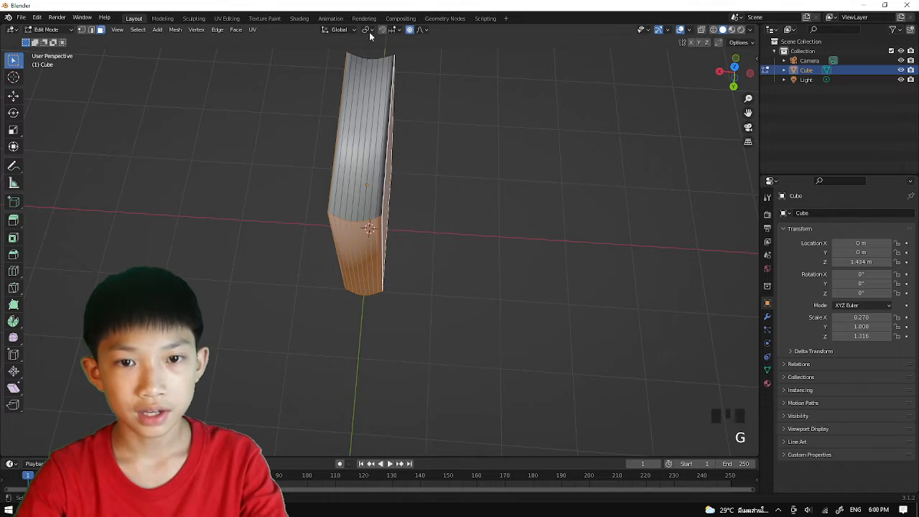
Extrude the selected cover and spine faces along their normals by about 0.05 m.
{"action": "right_click", "coordinate": [395, 129]}
{"action": "left_click", "coordinate": [396, 135]}
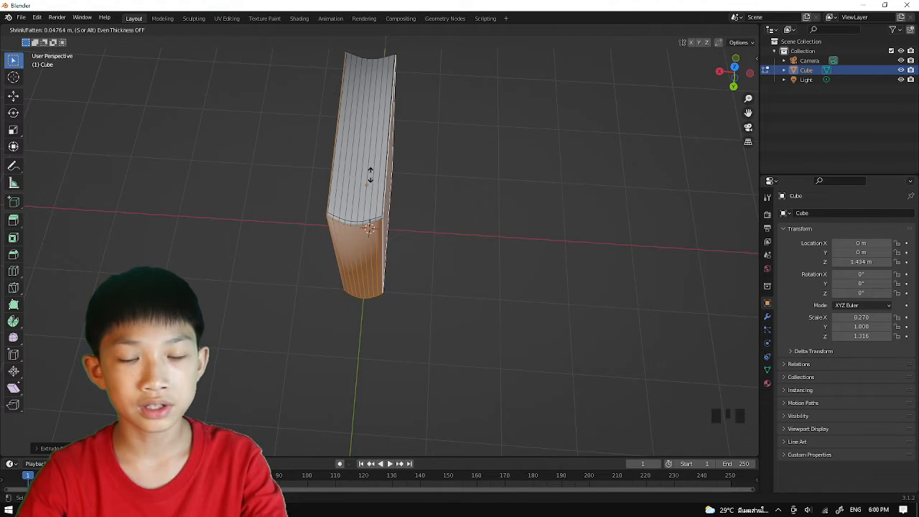
{"action": "left_click", "coordinate": [370, 176]}
{"action": "scroll", "coordinate": [402, 158], "scroll_direction": "up", "scroll_amount": 2}
Turn off proportional editing and scale the extruded cover faces by about 1.23 along X.
{"action": "key", "text": "s"}
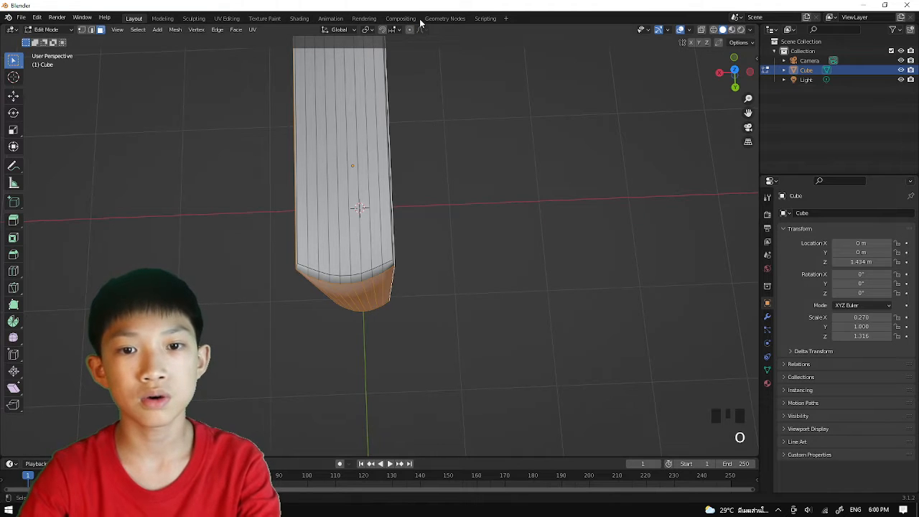
{"action": "key", "text": "s"}
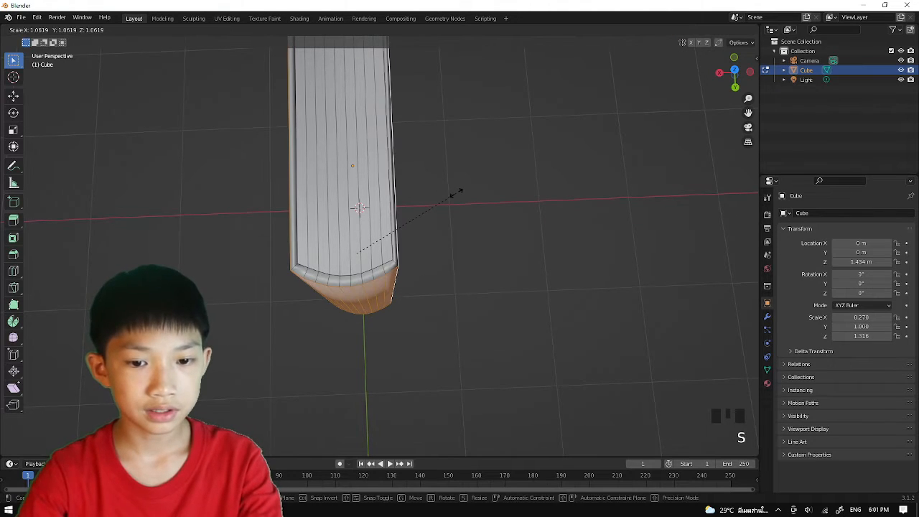
{"action": "key", "text": "x"}
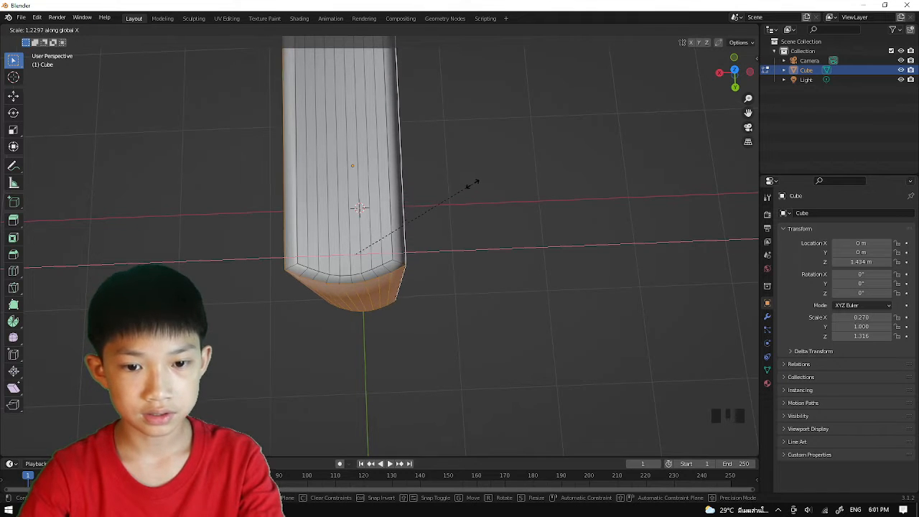
{"action": "left_click", "coordinate": [471, 184]}
{"action": "scroll", "coordinate": [509, 180], "scroll_direction": "down", "scroll_amount": 2}
{"action": "middle_click_drag", "start_coordinate": [471, 184], "coordinate": [505, 196]}
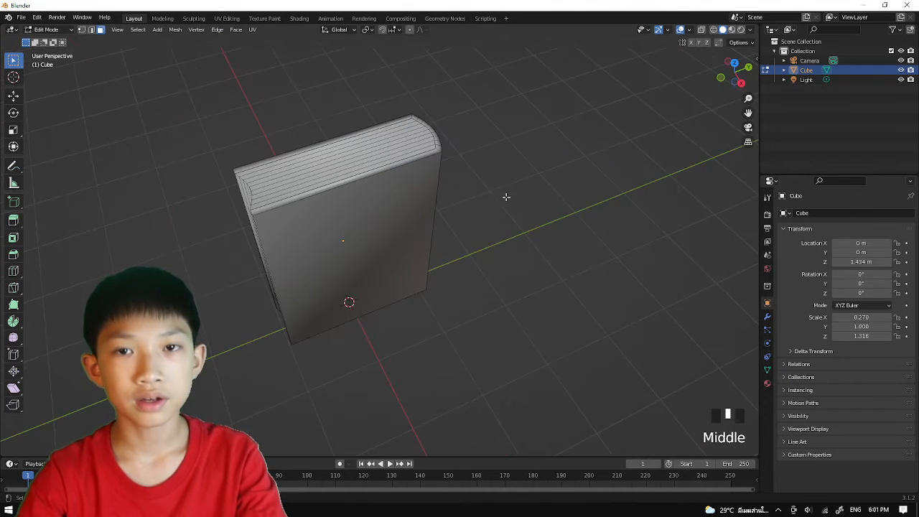
{"action": "scroll", "coordinate": [323, 143], "scroll_direction": "down", "scroll_amount": 1}
{"action": "left_click", "coordinate": [322, 143]}
{"action": "left_click", "coordinate": [325, 135]}
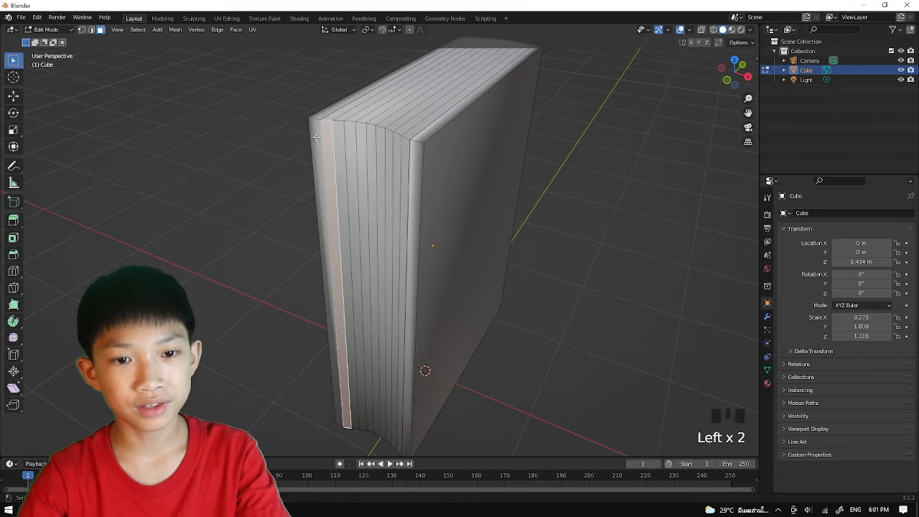
{"action": "scroll", "coordinate": [334, 152], "scroll_direction": "down", "scroll_amount": 1}
{"action": "scroll", "coordinate": [318, 155], "scroll_direction": "up", "scroll_amount": 2}
{"action": "middle_click_drag", "start_coordinate": [356, 197], "coordinate": [404, 224], "text": "shift"}
{"action": "scroll", "coordinate": [375, 218], "scroll_direction": "up", "scroll_amount": 2}
{"action": "scroll", "coordinate": [414, 233], "scroll_direction": "down", "scroll_amount": 3}
{"action": "scroll", "coordinate": [402, 223], "scroll_direction": "up", "scroll_amount": 2}
{"action": "left_click", "coordinate": [317, 242]}
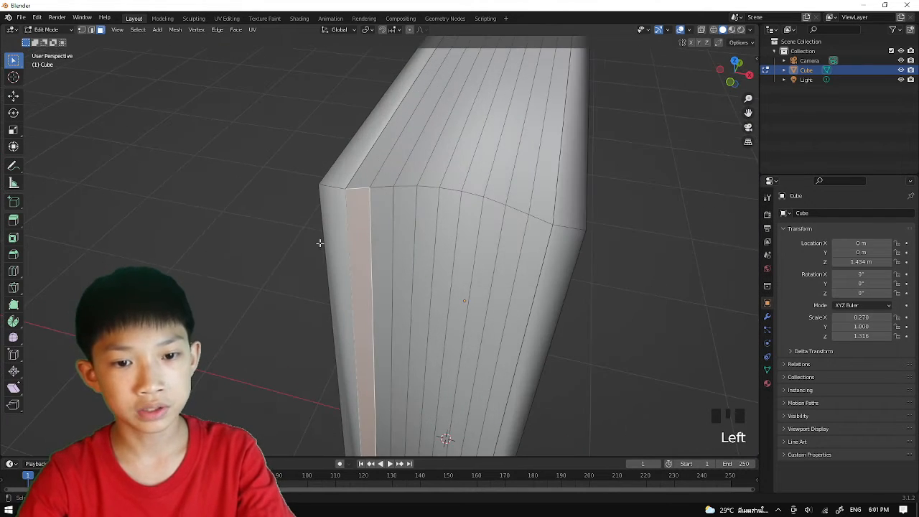
{"action": "middle_click_drag", "start_coordinate": [313, 240], "coordinate": [305, 239]}
{"action": "left_click", "coordinate": [293, 232]}
{"action": "left_click", "coordinate": [344, 207]}
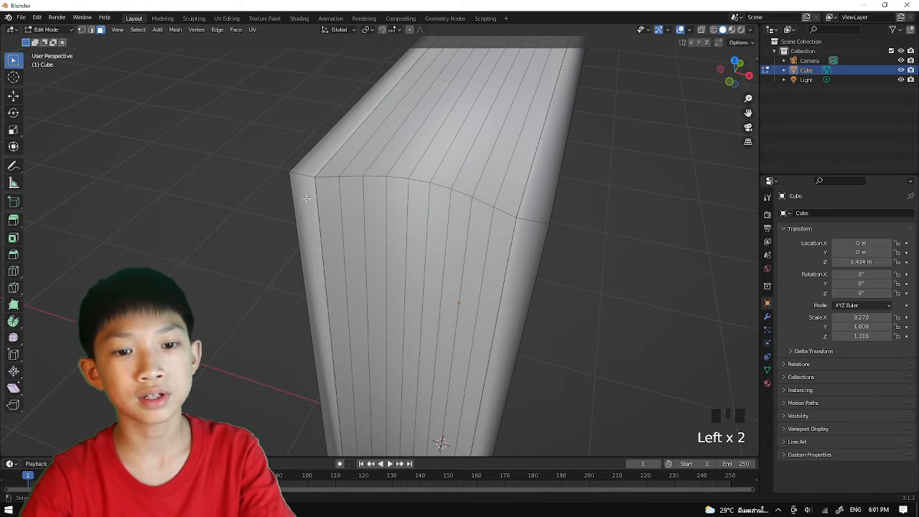
{"action": "middle_click_drag", "start_coordinate": [306, 198], "coordinate": [423, 190]}
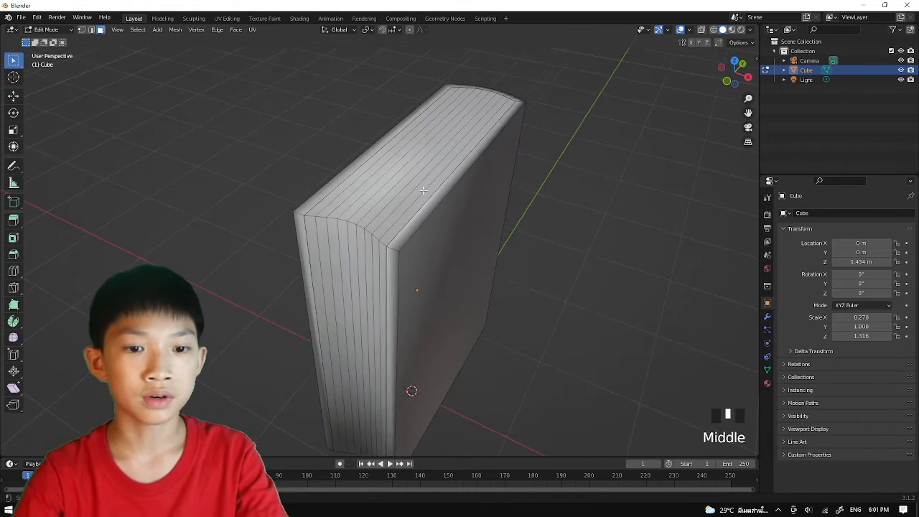
{"action": "middle_click_drag", "start_coordinate": [342, 206], "coordinate": [408, 213]}
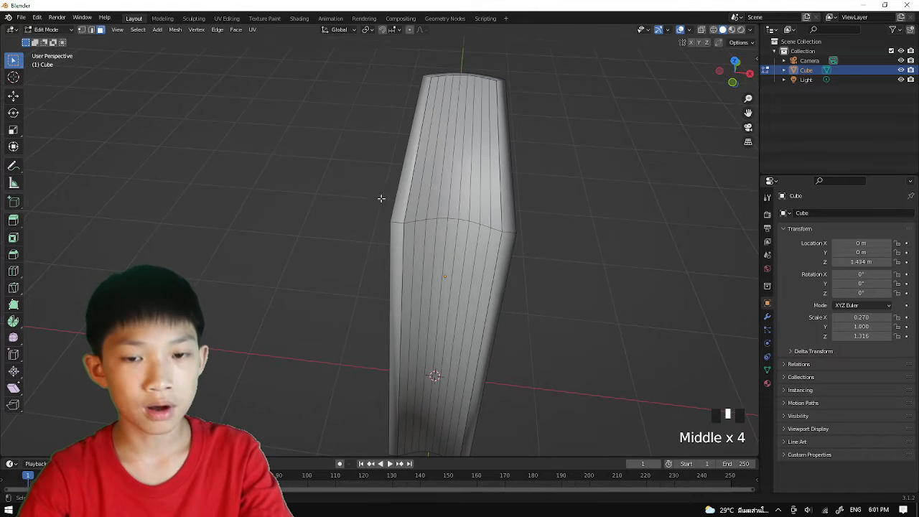
Select the loop of narrow rim faces around the cover edges and extrude it about 0.1 m along its normals.
{"action": "left_click", "coordinate": [396, 216], "text": "alt"}
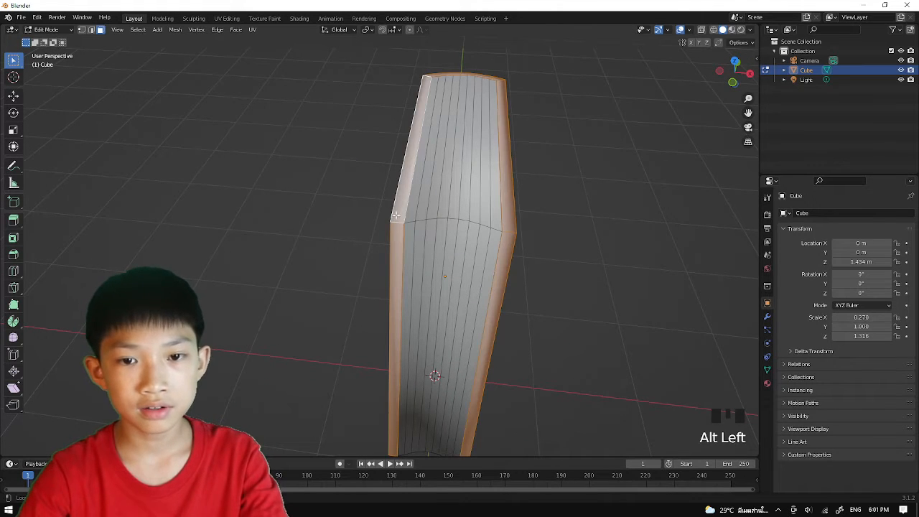
{"action": "middle_click_drag", "start_coordinate": [383, 217], "coordinate": [381, 172]}
{"action": "middle_click_drag", "start_coordinate": [421, 182], "coordinate": [484, 153]}
{"action": "right_click", "coordinate": [485, 157]}
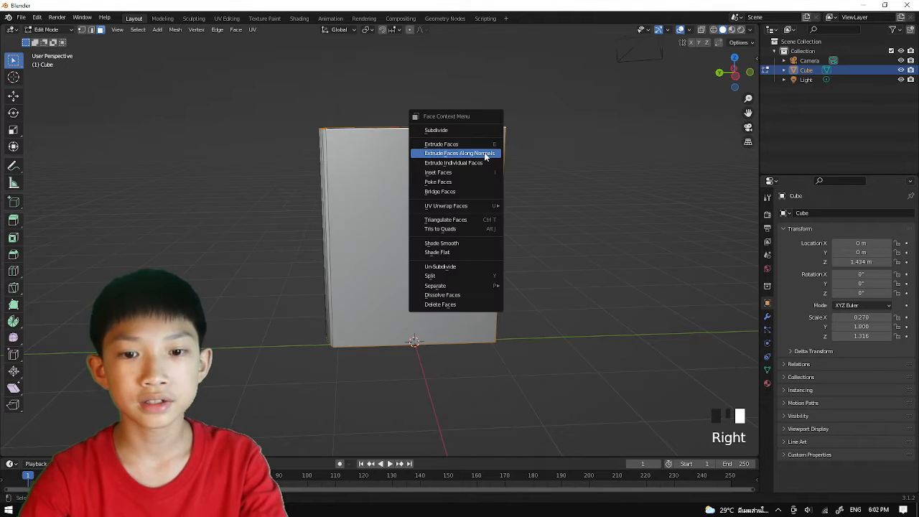
{"action": "left_click", "coordinate": [485, 153]}
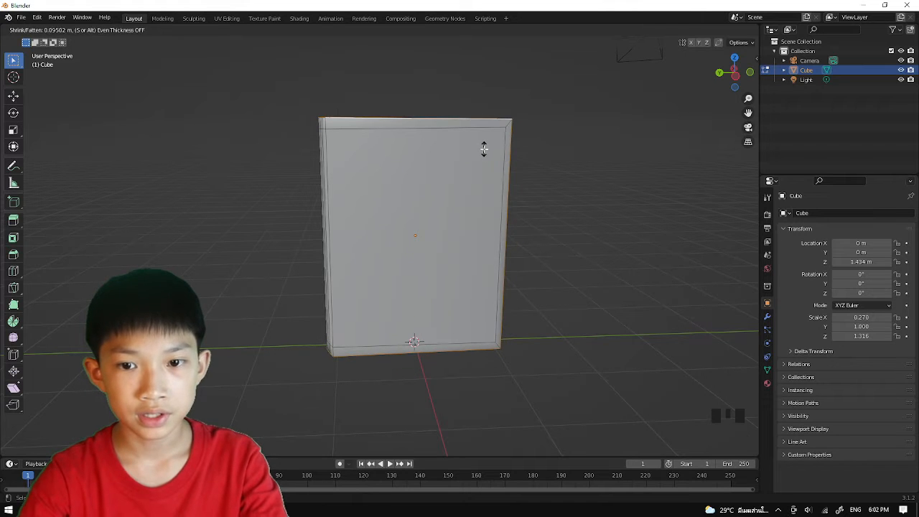
{"action": "left_click", "coordinate": [484, 149]}
Return to Object Mode and display the book in Material Preview shading.
{"action": "mouse_move", "coordinate": [484, 149]}
{"action": "middle_mouse_down"}
{"action": "mouse_move", "coordinate": [343, 162]}
{"action": "mouse_move", "coordinate": [402, 380]}
{"action": "mouse_move", "coordinate": [380, 181]}
{"action": "mouse_move", "coordinate": [506, 158]}
{"action": "mouse_move", "coordinate": [385, 199]}
{"action": "mouse_move", "coordinate": [339, 178]}
{"action": "mouse_move", "coordinate": [503, 144]}
{"action": "mouse_move", "coordinate": [574, 108]}
{"action": "middle_mouse_up"}
{"action": "left_click", "coordinate": [515, 156]}
{"action": "scroll", "coordinate": [470, 176], "scroll_direction": "down", "scroll_amount": 2}
{"action": "key", "text": "Tab"}
{"action": "left_click", "coordinate": [497, 182]}
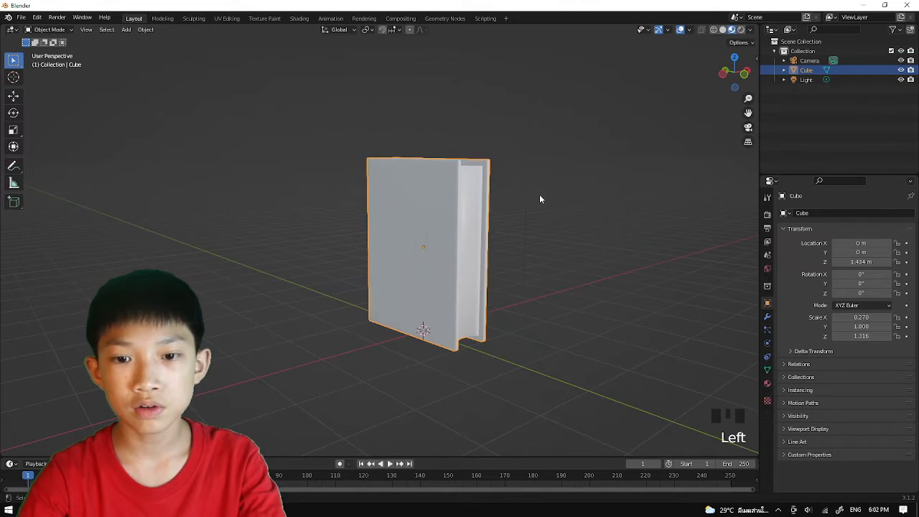
Set the base color of the book's existing material to bright red.
{"action": "middle_click_drag", "start_coordinate": [540, 195], "coordinate": [514, 220]}
{"action": "scroll", "coordinate": [460, 225], "scroll_direction": "up", "scroll_amount": 2}
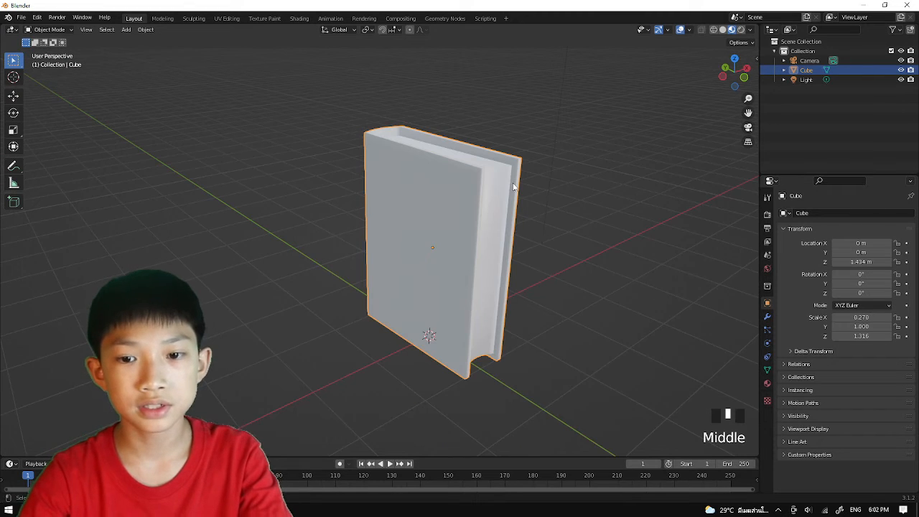
{"action": "middle_click_drag", "start_coordinate": [505, 179], "coordinate": [420, 219]}
{"action": "scroll", "coordinate": [449, 177], "scroll_direction": "up", "scroll_amount": 1}
{"action": "scroll", "coordinate": [418, 222], "scroll_direction": "up", "scroll_amount": 2}
{"action": "middle_click_drag", "start_coordinate": [515, 287], "coordinate": [521, 257]}
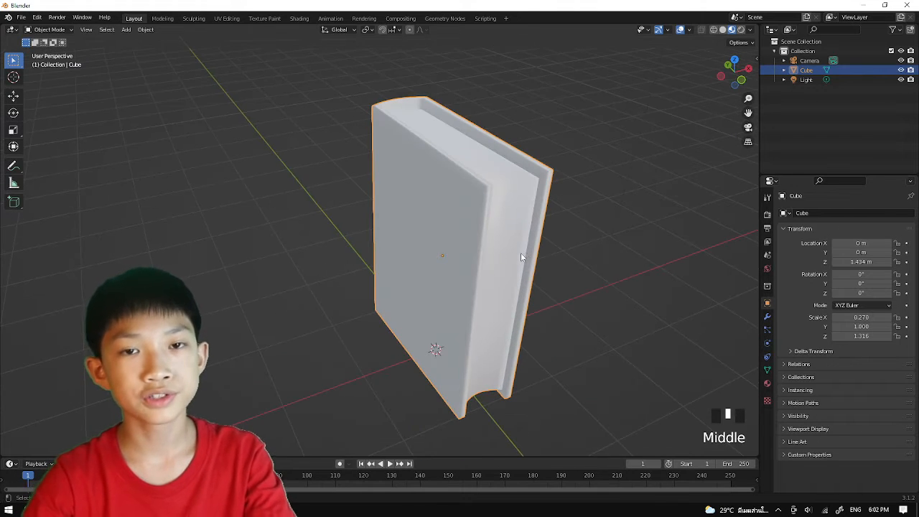
{"action": "left_click", "coordinate": [766, 383]}
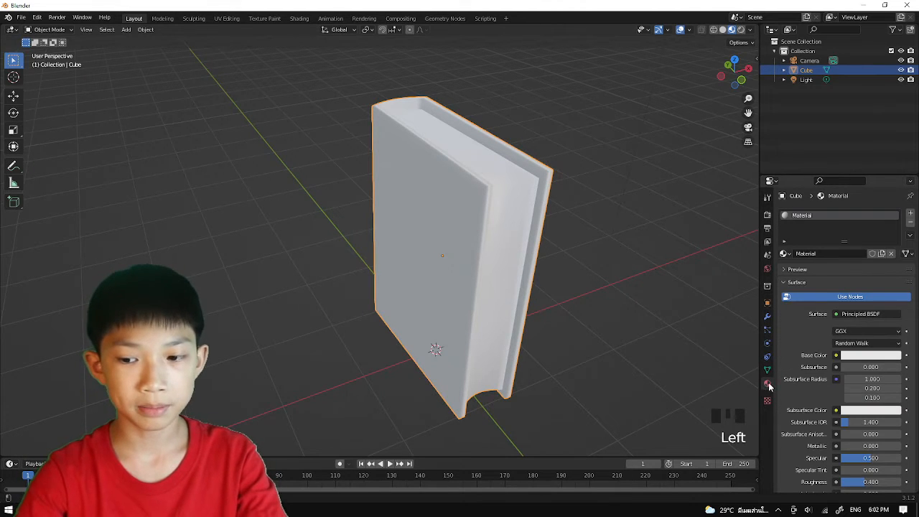
{"action": "left_click", "coordinate": [852, 357]}
{"action": "left_click_drag", "start_coordinate": [849, 272], "coordinate": [846, 287]}
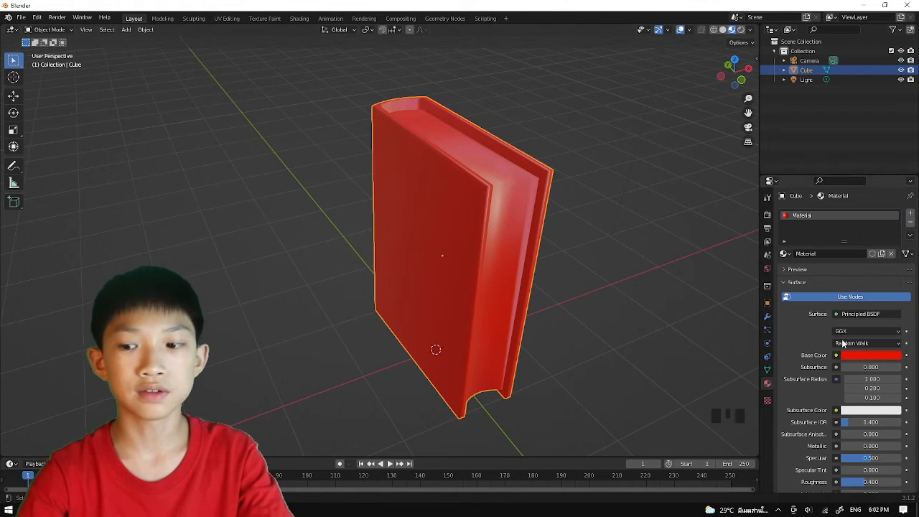
In Edit Mode with face selection, select all page faces on the top, fore edge and underside of the page block.
{"action": "scroll", "coordinate": [595, 293], "scroll_direction": "down", "scroll_amount": 2}
{"action": "middle_click_drag", "start_coordinate": [595, 293], "coordinate": [558, 283]}
{"action": "scroll", "coordinate": [558, 282], "scroll_direction": "up", "scroll_amount": 2}
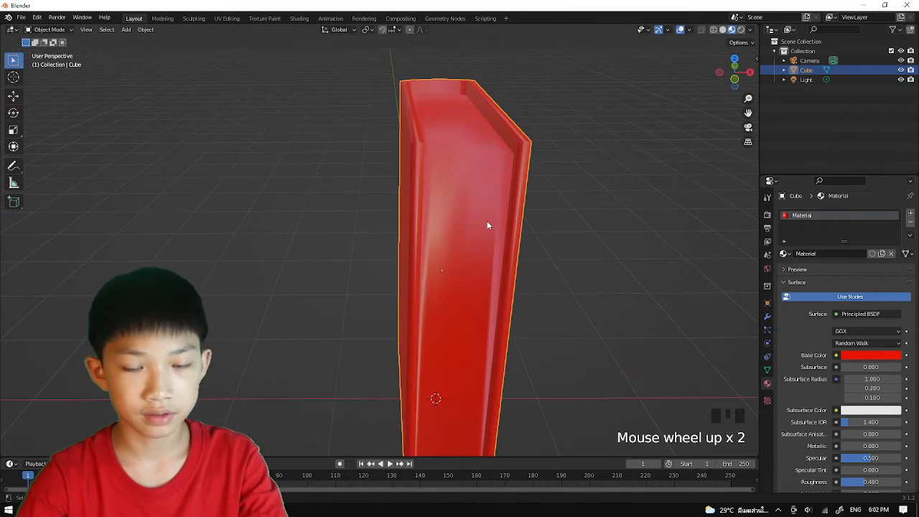
{"action": "scroll", "coordinate": [488, 219], "scroll_direction": "down", "scroll_amount": 2}
{"action": "key", "text": "Tab"}
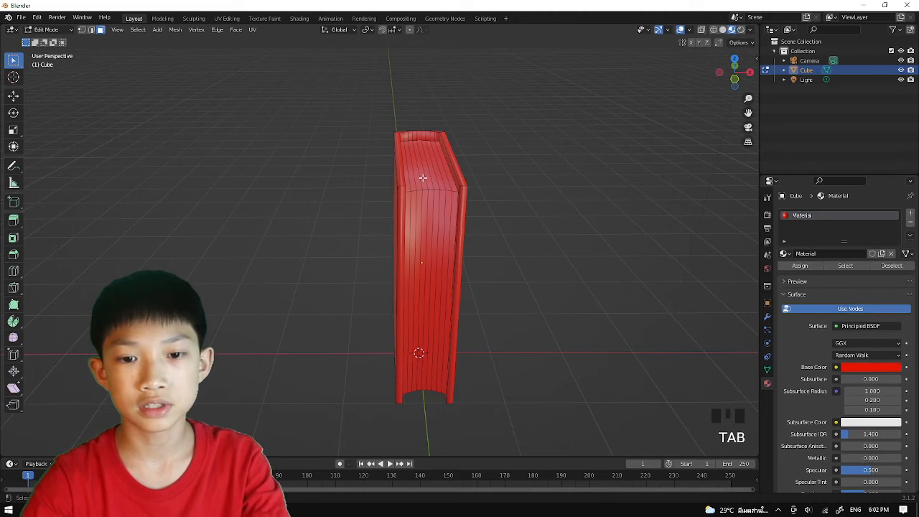
{"action": "key", "text": "3"}
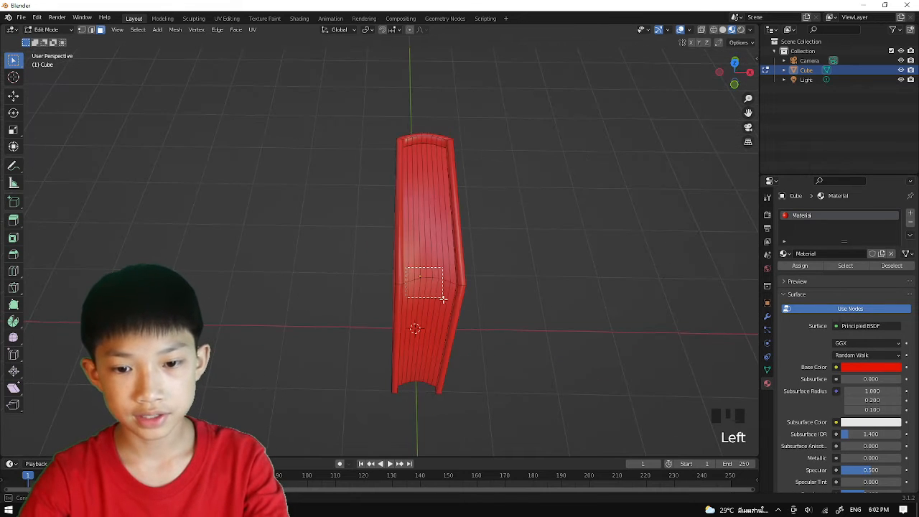
{"action": "left_click_drag", "start_coordinate": [451, 304], "coordinate": [451, 305]}
{"action": "middle_click_drag", "start_coordinate": [451, 304], "coordinate": [371, 170]}
{"action": "scroll", "coordinate": [421, 215], "scroll_direction": "up", "scroll_amount": 2}
{"action": "middle_click_drag", "start_coordinate": [424, 207], "coordinate": [462, 208]}
{"action": "middle_click_drag", "start_coordinate": [529, 270], "coordinate": [449, 136]}
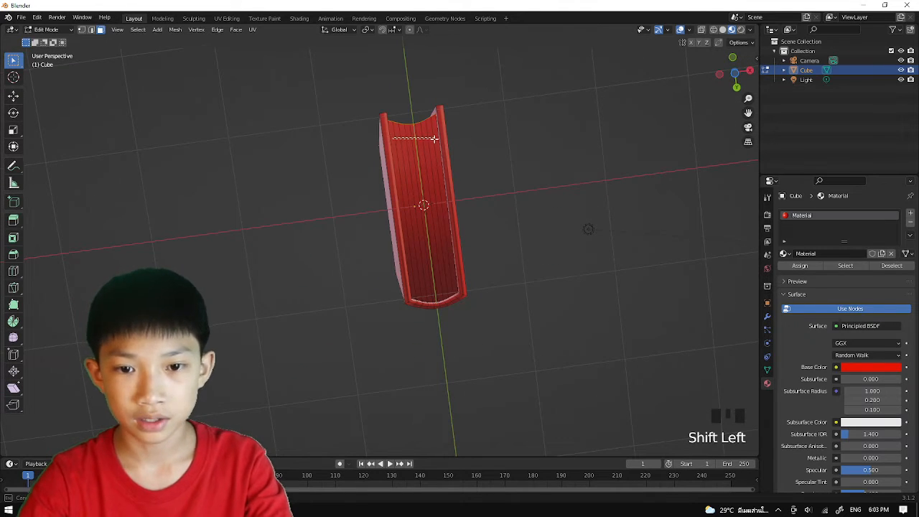
{"action": "left_click_drag", "start_coordinate": [434, 139], "coordinate": [433, 138], "text": "shift"}
{"action": "middle_click_drag", "start_coordinate": [433, 139], "coordinate": [465, 246]}
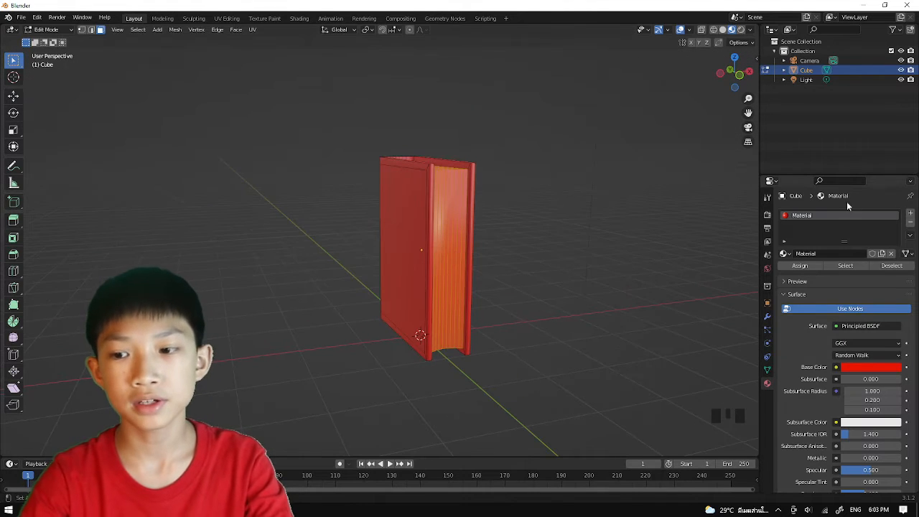
Add a second material slot with a new white material and assign it to the selected page faces.
{"action": "left_click", "coordinate": [910, 215]}
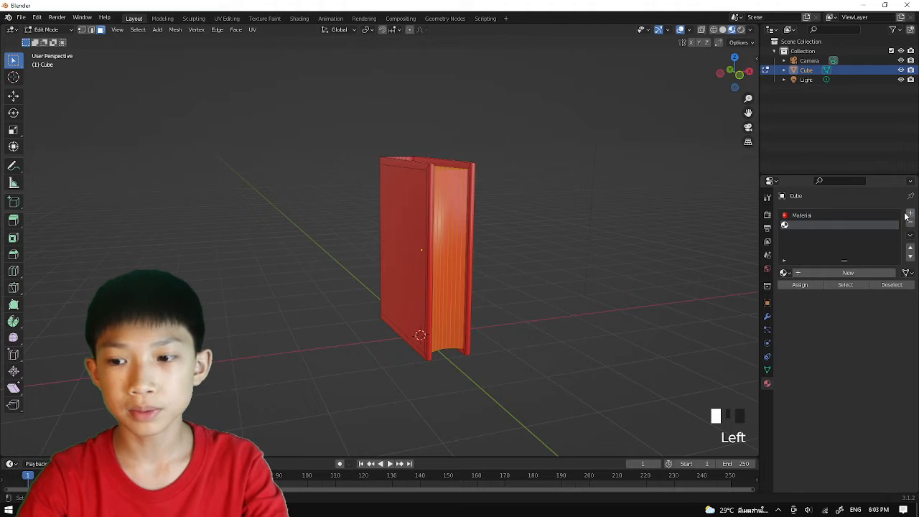
{"action": "left_click", "coordinate": [843, 274]}
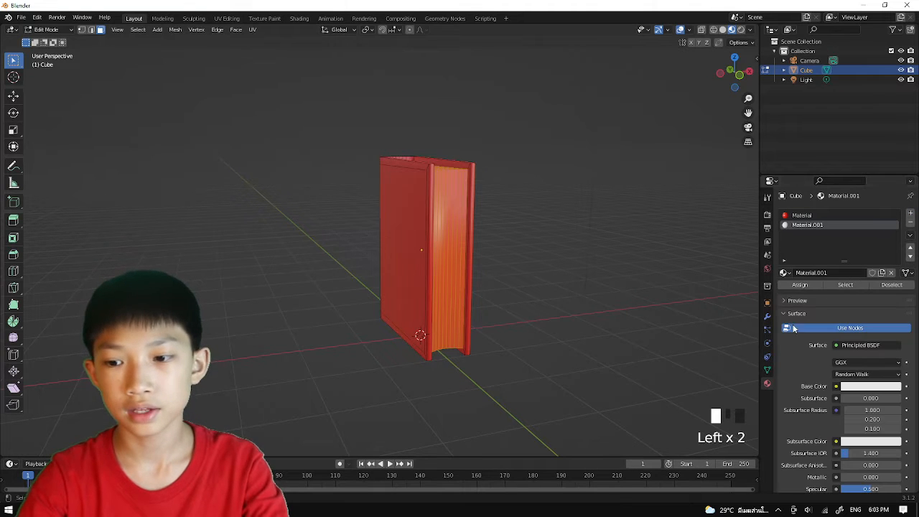
{"action": "mouse_move", "coordinate": [509, 245]}
{"action": "middle_mouse_down"}
{"action": "mouse_move", "coordinate": [466, 248]}
{"action": "mouse_move", "coordinate": [512, 260]}
{"action": "middle_mouse_up"}
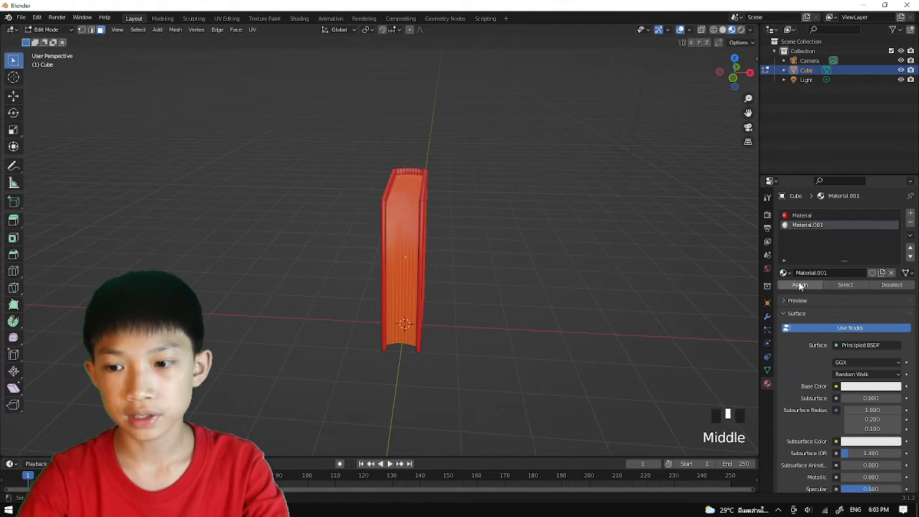
{"action": "left_click", "coordinate": [800, 285]}
Return to Object Mode and inspect the cover and page materials on the book.
{"action": "middle_click_drag", "start_coordinate": [429, 239], "coordinate": [468, 245]}
{"action": "middle_click_drag", "start_coordinate": [506, 208], "coordinate": [358, 158]}
{"action": "scroll", "coordinate": [459, 222], "scroll_direction": "up", "scroll_amount": 2}
{"action": "scroll", "coordinate": [460, 222], "scroll_direction": "down", "scroll_amount": 1}
{"action": "key", "text": "Tab"}
{"action": "scroll", "coordinate": [425, 237], "scroll_direction": "down", "scroll_amount": 2}
{"action": "scroll", "coordinate": [431, 205], "scroll_direction": "down", "scroll_amount": 1}
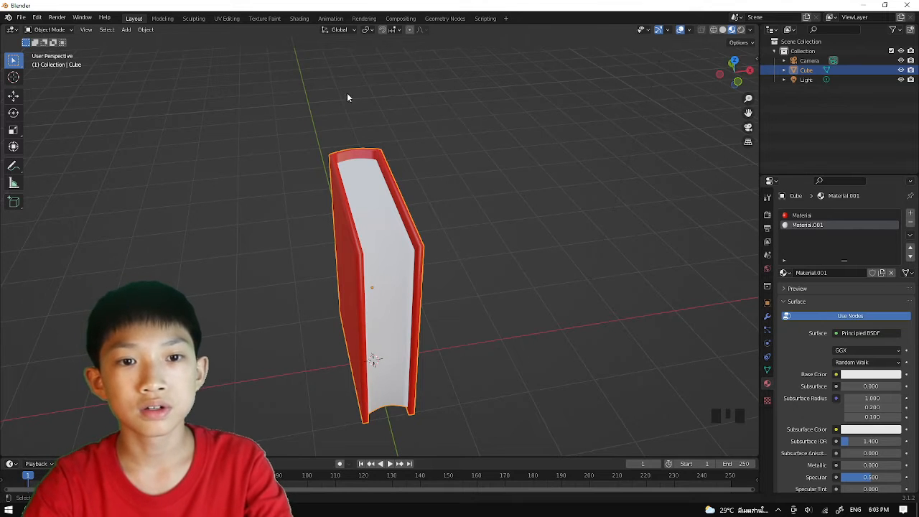
Switch to the Shading workspace and spread out the page material's Principled BSDF and Material Output nodes.
{"action": "left_click", "coordinate": [299, 18]}
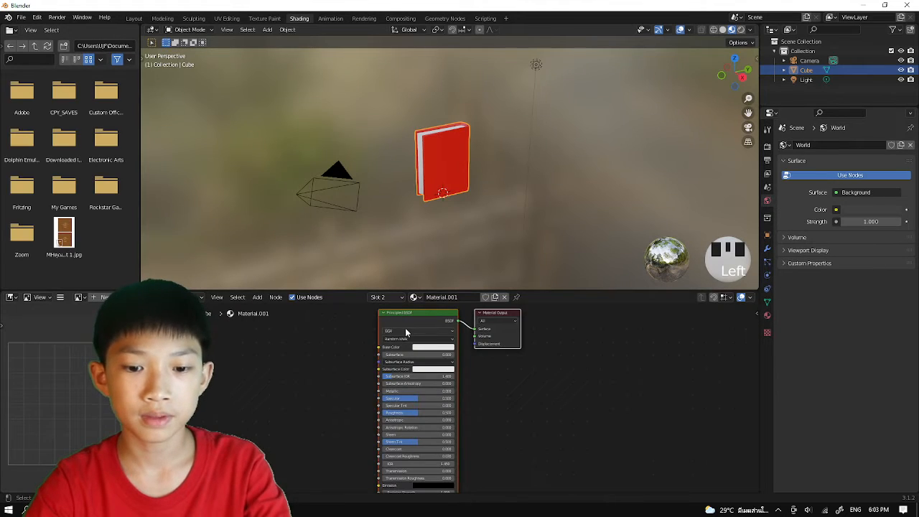
{"action": "scroll", "coordinate": [433, 345], "scroll_direction": "up", "scroll_amount": 3}
{"action": "scroll", "coordinate": [354, 380], "scroll_direction": "up", "scroll_amount": 1}
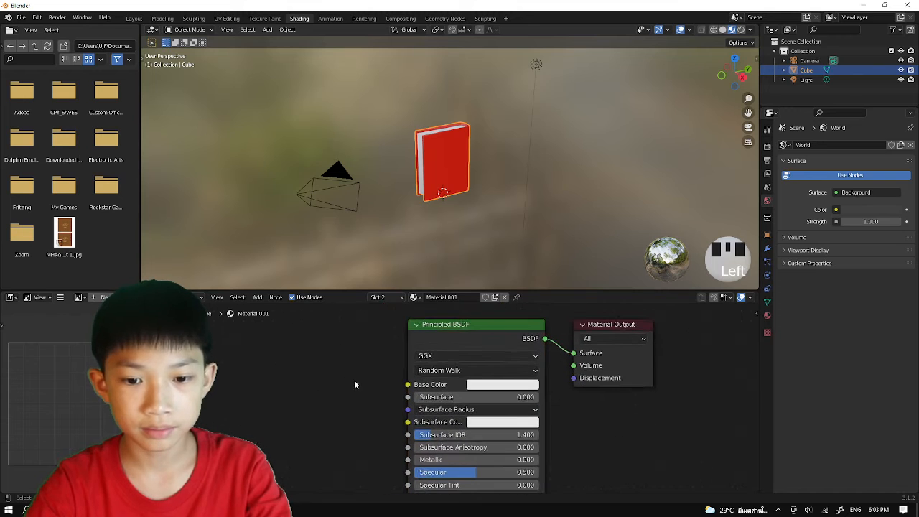
{"action": "left_click_drag", "start_coordinate": [467, 331], "coordinate": [447, 336]}
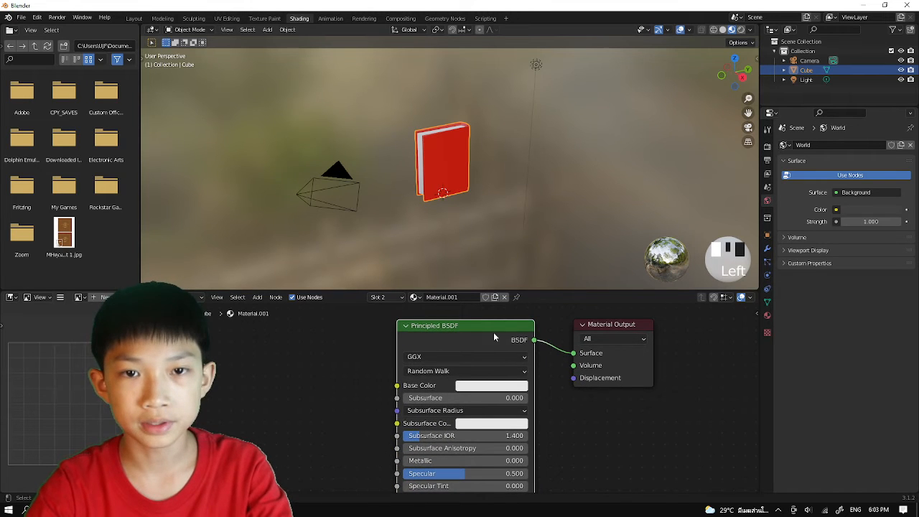
{"action": "left_click", "coordinate": [597, 328]}
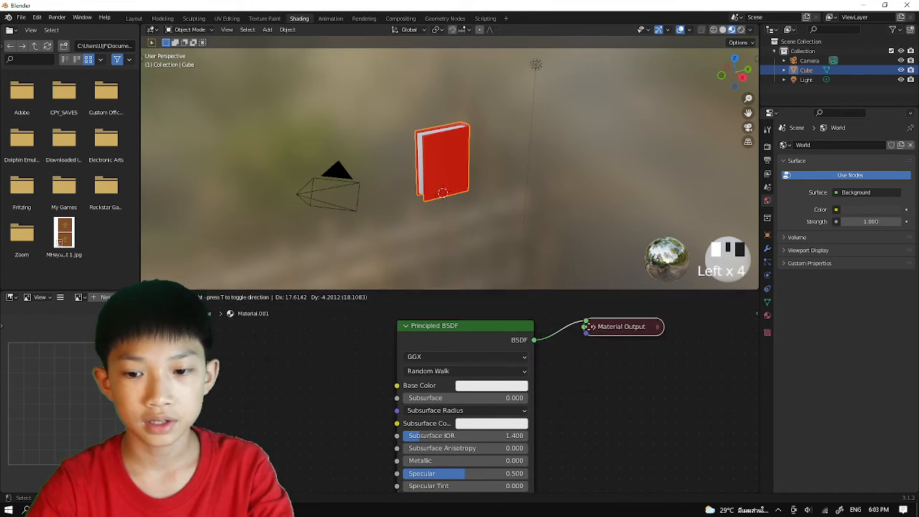
{"action": "left_click_drag", "start_coordinate": [597, 328], "coordinate": [595, 348]}
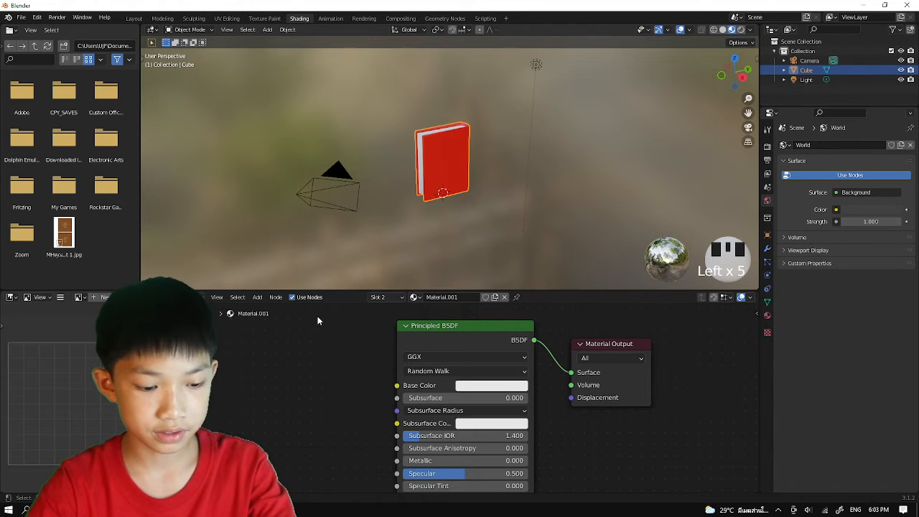
Add a Wave Texture node to the page material and connect its Color output to the Principled BSDF's Base Color.
{"action": "key", "text": "shift+a"}
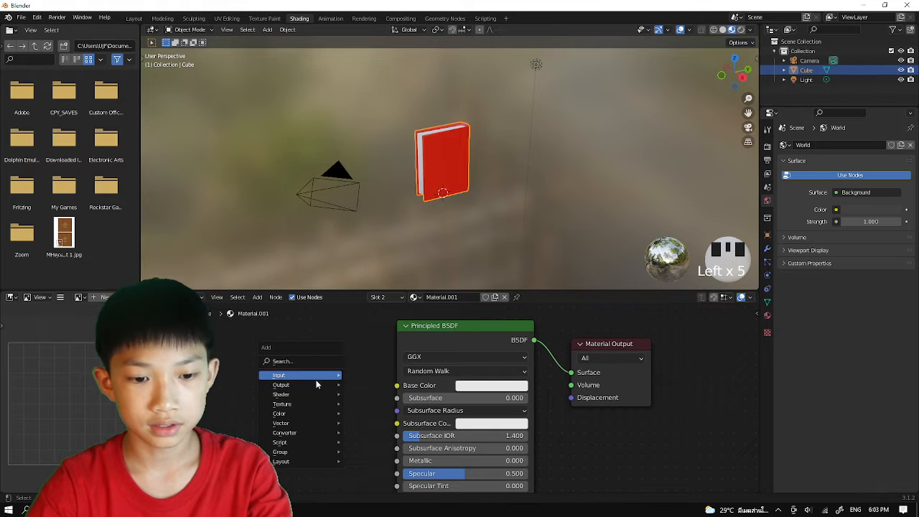
{"action": "mouse_move", "coordinate": [310, 406]}
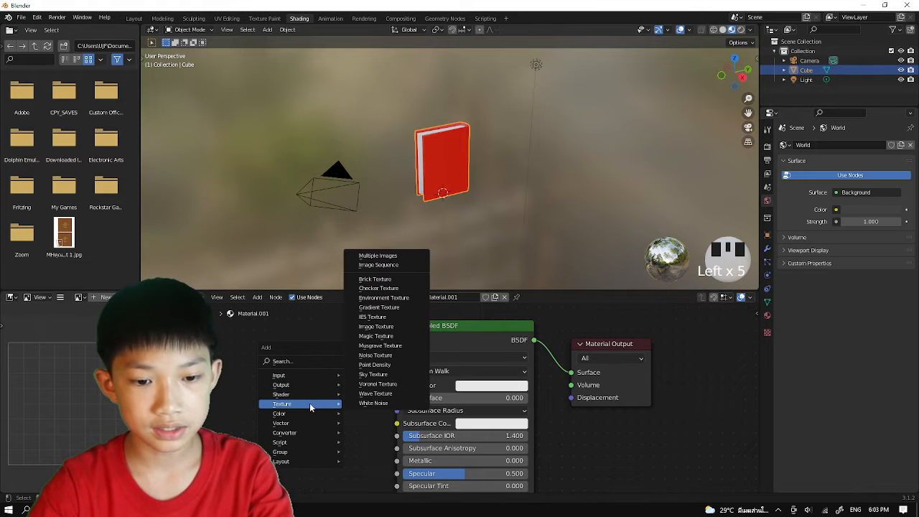
{"action": "left_click", "coordinate": [375, 394]}
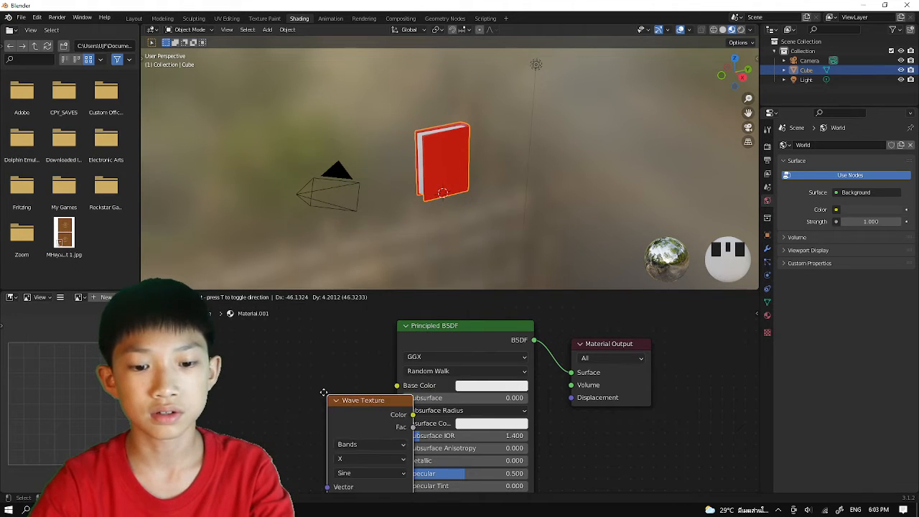
{"action": "scroll", "coordinate": [287, 337], "scroll_direction": "up", "scroll_amount": 1}
{"action": "scroll", "coordinate": [342, 283], "scroll_direction": "up", "scroll_amount": 2}
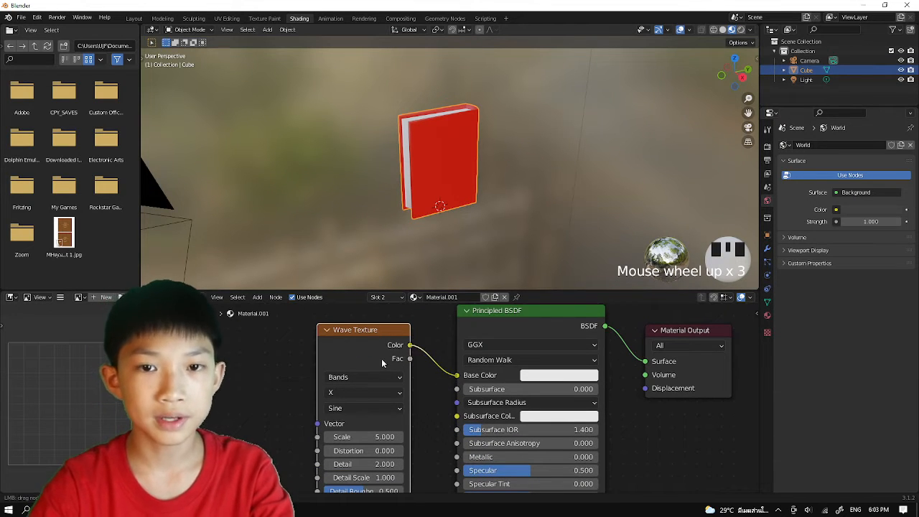
{"action": "left_click_drag", "start_coordinate": [381, 358], "coordinate": [385, 356]}
Examine the wave stripes on the book's page edges from several angles.
{"action": "scroll", "coordinate": [448, 172], "scroll_direction": "up", "scroll_amount": 4}
{"action": "middle_click_drag", "start_coordinate": [448, 172], "coordinate": [543, 146]}
{"action": "scroll", "coordinate": [521, 162], "scroll_direction": "up", "scroll_amount": 2}
{"action": "scroll", "coordinate": [503, 194], "scroll_direction": "down", "scroll_amount": 1}
{"action": "scroll", "coordinate": [503, 195], "scroll_direction": "down", "scroll_amount": 3}
{"action": "mouse_move", "coordinate": [397, 400]}
{"action": "middle_mouse_down"}
{"action": "mouse_move", "coordinate": [448, 357]}
{"action": "mouse_move", "coordinate": [410, 349]}
{"action": "mouse_move", "coordinate": [411, 399]}
{"action": "middle_mouse_up"}
{"action": "scroll", "coordinate": [449, 357], "scroll_direction": "up", "scroll_amount": 3}
{"action": "scroll", "coordinate": [430, 375], "scroll_direction": "down", "scroll_amount": 1}
{"action": "scroll", "coordinate": [407, 351], "scroll_direction": "up", "scroll_amount": 1}
{"action": "mouse_move", "coordinate": [477, 236]}
{"action": "middle_mouse_down"}
{"action": "mouse_move", "coordinate": [448, 240]}
{"action": "mouse_move", "coordinate": [470, 247]}
{"action": "middle_mouse_up"}
Try the Y and Z bands directions on the Wave Texture and compare the stripes on the page edges.
{"action": "left_click", "coordinate": [415, 360]}
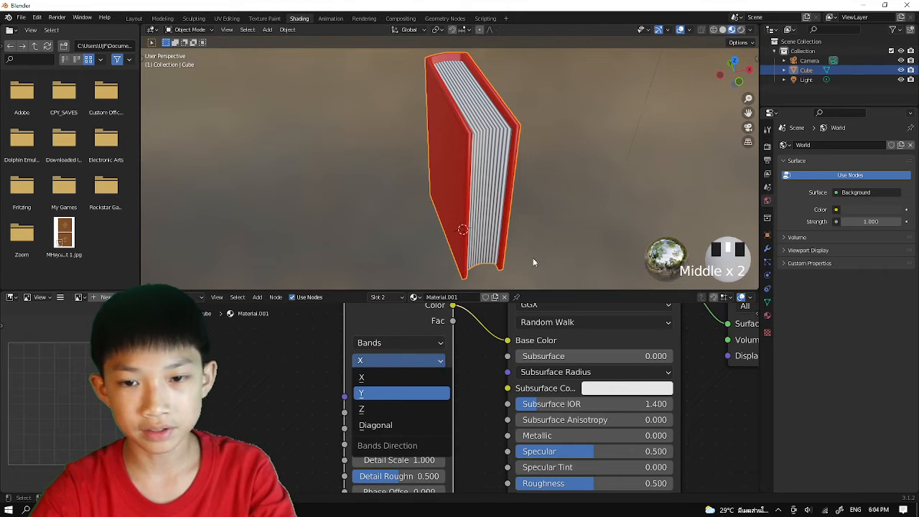
{"action": "scroll", "coordinate": [535, 258], "scroll_direction": "down", "scroll_amount": 2}
{"action": "middle_click_drag", "start_coordinate": [537, 242], "coordinate": [452, 280]}
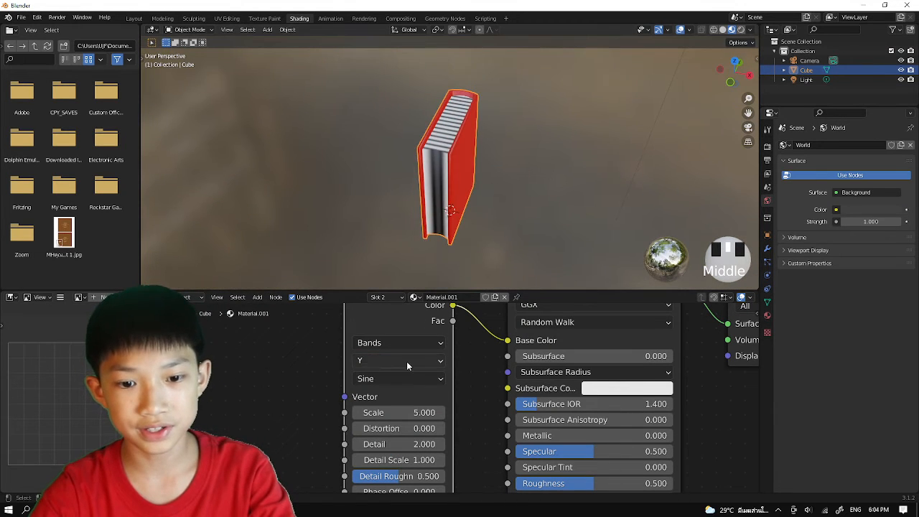
{"action": "left_click", "coordinate": [406, 361]}
{"action": "left_click", "coordinate": [379, 415]}
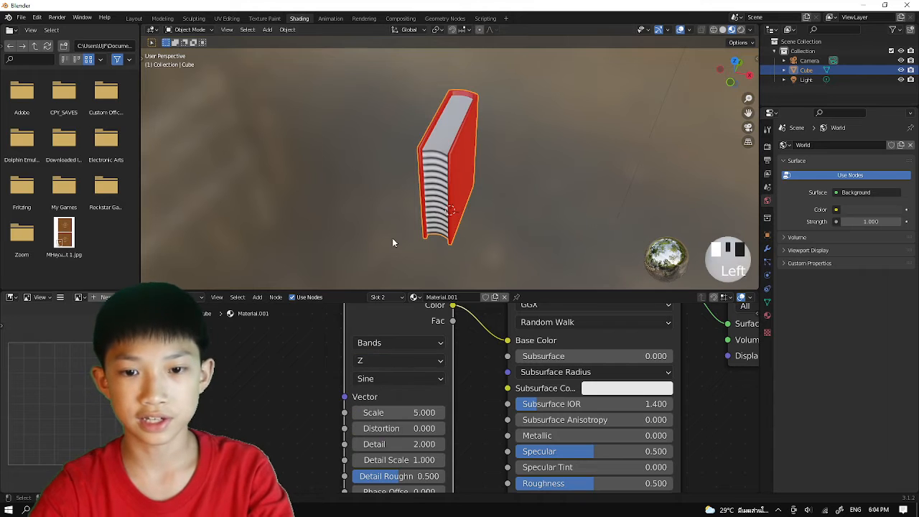
{"action": "middle_click_drag", "start_coordinate": [396, 242], "coordinate": [405, 280]}
{"action": "scroll", "coordinate": [406, 280], "scroll_direction": "up", "scroll_amount": 2}
Compare the Y and X bands directions on the Wave Texture and settle on X.
{"action": "left_click", "coordinate": [394, 361]}
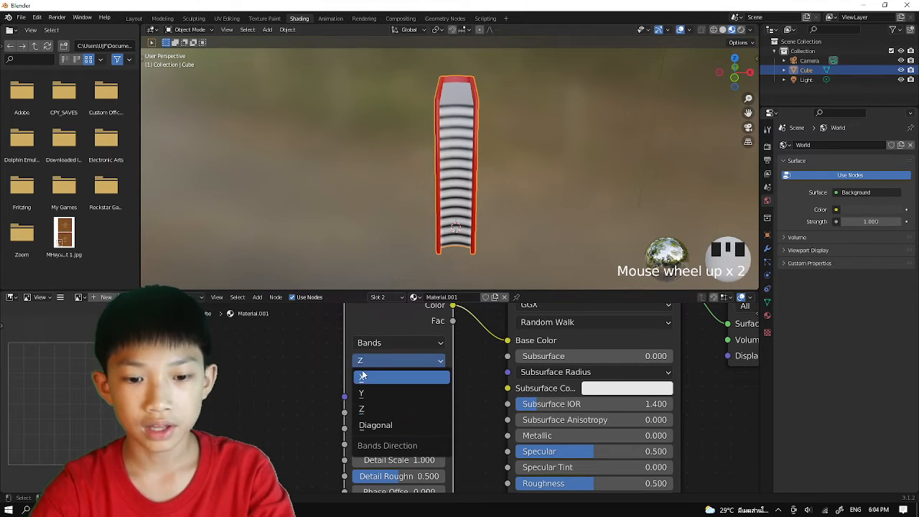
{"action": "left_click", "coordinate": [364, 376]}
{"action": "scroll", "coordinate": [365, 369], "scroll_direction": "down", "scroll_amount": 4}
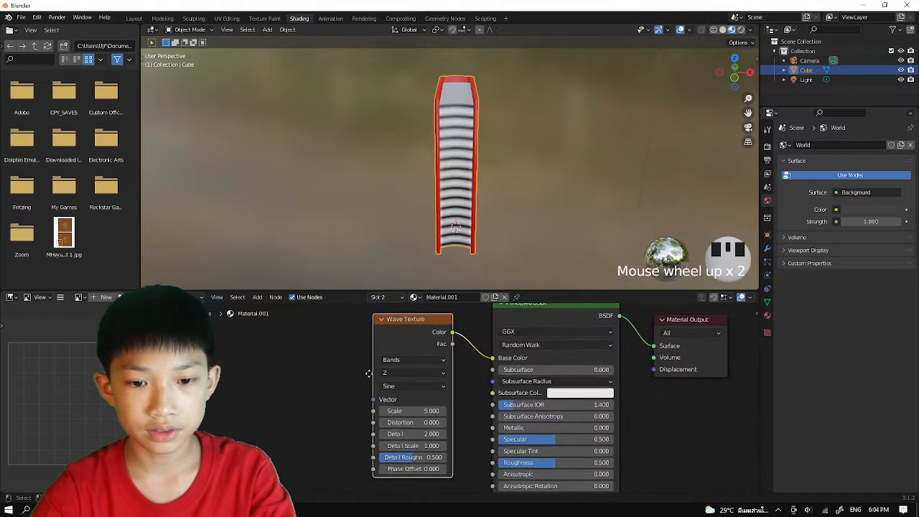
{"action": "left_click_drag", "start_coordinate": [391, 343], "coordinate": [405, 356]}
{"action": "scroll", "coordinate": [397, 371], "scroll_direction": "up", "scroll_amount": 9}
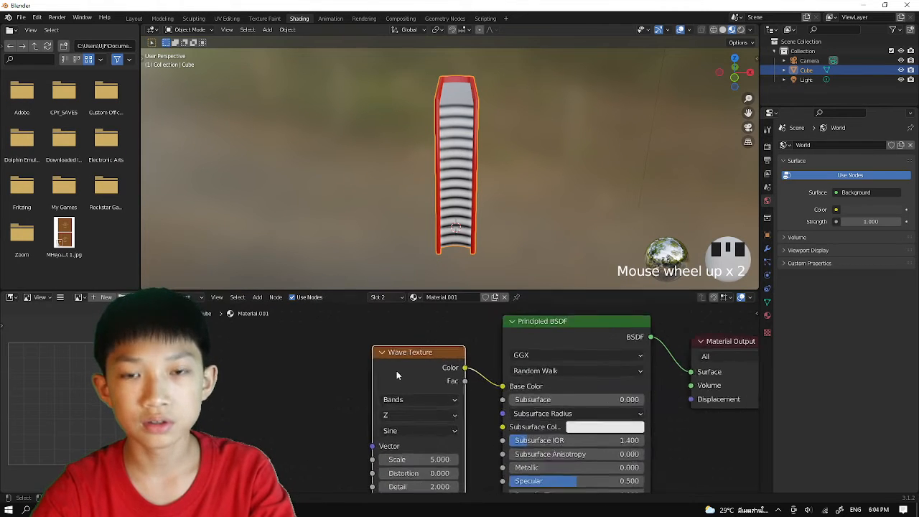
{"action": "left_click", "coordinate": [395, 374]}
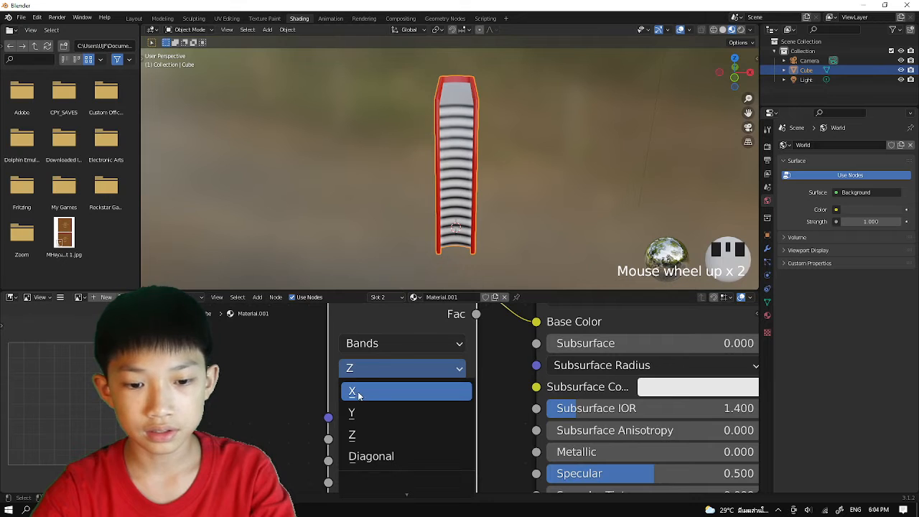
{"action": "left_click", "coordinate": [361, 413]}
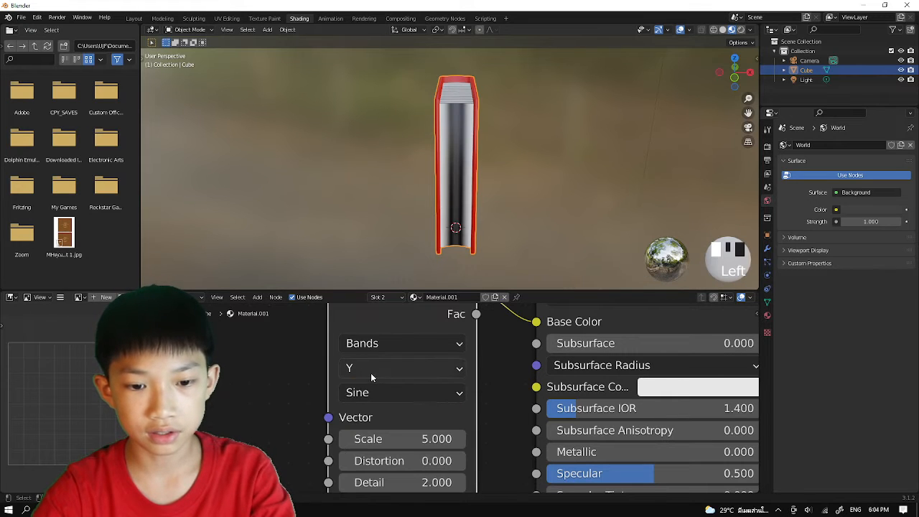
{"action": "left_click", "coordinate": [371, 375]}
{"action": "left_click", "coordinate": [359, 392]}
{"action": "left_click", "coordinate": [361, 372]}
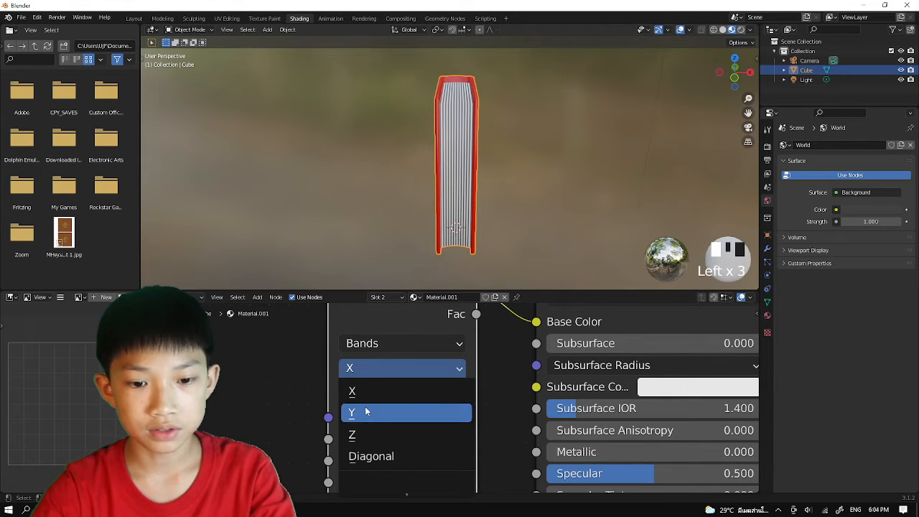
{"action": "left_click", "coordinate": [367, 411]}
{"action": "left_click", "coordinate": [369, 371]}
{"action": "left_click", "coordinate": [369, 387]}
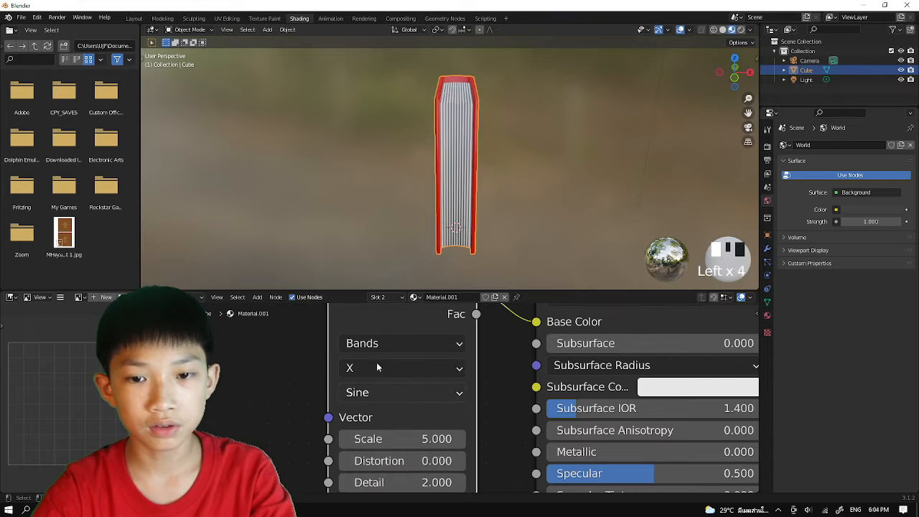
Set the Wave Texture's Scale to 10 and check the finer page lines on the book.
{"action": "scroll", "coordinate": [432, 247], "scroll_direction": "down", "scroll_amount": 1}
{"action": "middle_click_drag", "start_coordinate": [432, 248], "coordinate": [415, 224]}
{"action": "scroll", "coordinate": [427, 249], "scroll_direction": "up", "scroll_amount": 2}
{"action": "scroll", "coordinate": [415, 224], "scroll_direction": "up", "scroll_amount": 2}
{"action": "scroll", "coordinate": [428, 258], "scroll_direction": "down", "scroll_amount": 2}
{"action": "middle_click_drag", "start_coordinate": [428, 258], "coordinate": [434, 183]}
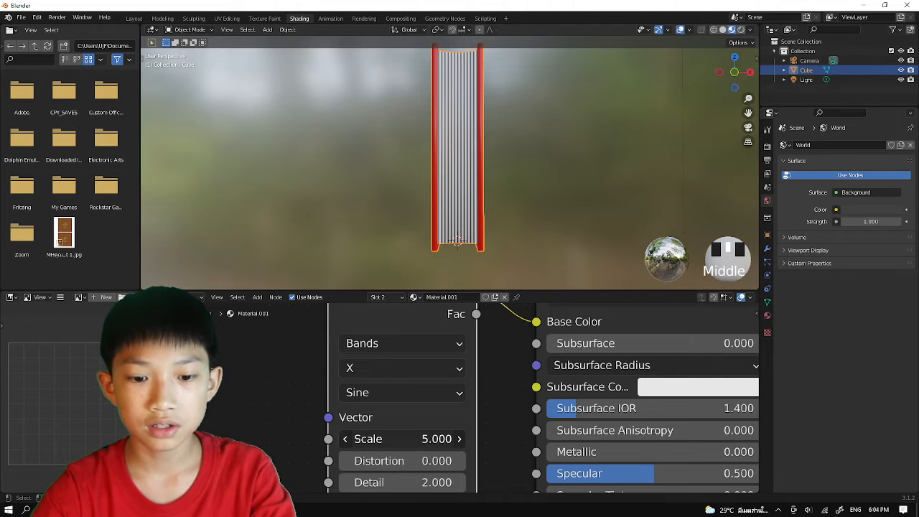
{"action": "left_click_drag", "start_coordinate": [383, 439], "coordinate": [402, 439]}
{"action": "left_click", "coordinate": [383, 439]}
{"action": "type", "text": "10"}
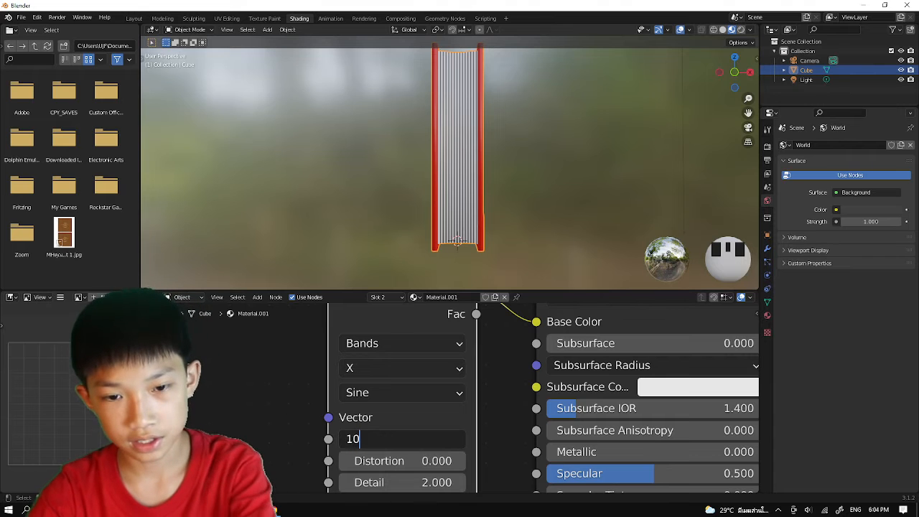
{"action": "key", "text": "Return"}
{"action": "scroll", "coordinate": [293, 239], "scroll_direction": "down", "scroll_amount": 1}
{"action": "middle_click_drag", "start_coordinate": [293, 238], "coordinate": [337, 276]}
{"action": "middle_click_drag", "start_coordinate": [359, 181], "coordinate": [365, 209]}
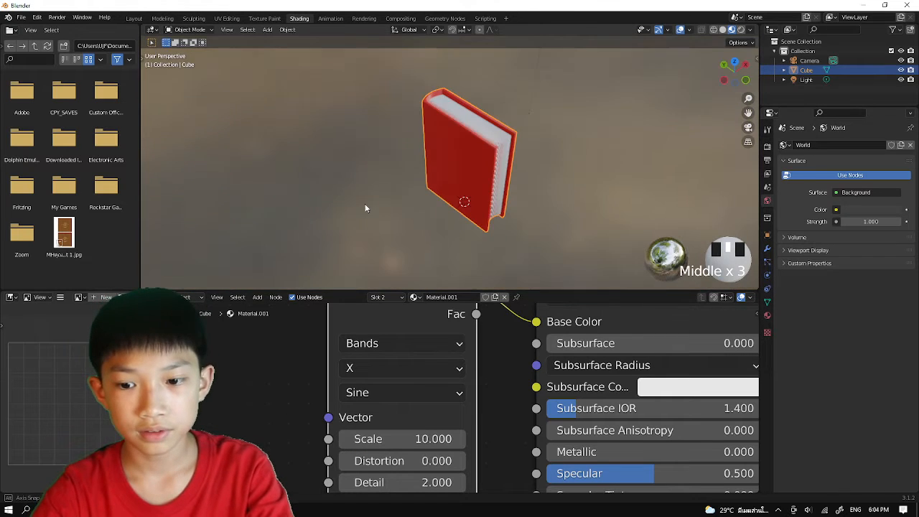
Return to the Layout workspace and rotate the book 90 degrees about the global Y axis to lay it flat.
{"action": "left_click", "coordinate": [135, 19]}
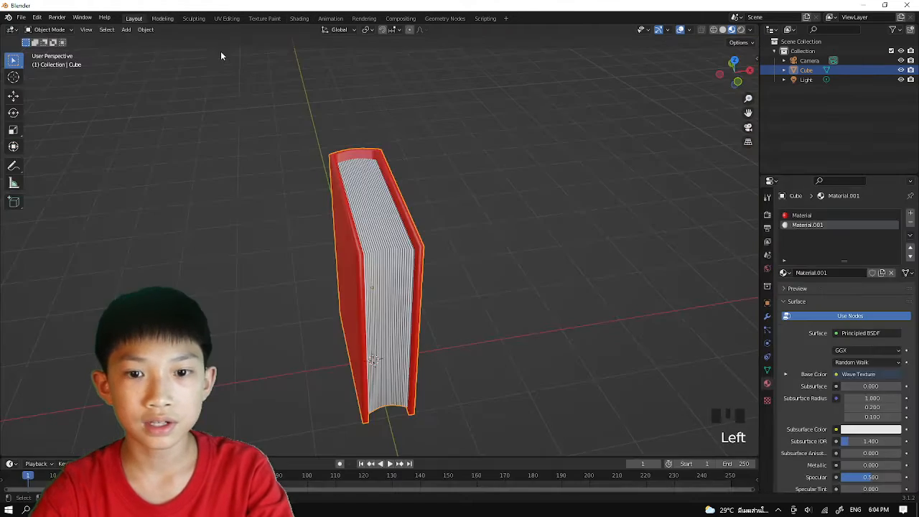
{"action": "mouse_move", "coordinate": [466, 216]}
{"action": "middle_mouse_down"}
{"action": "mouse_move", "coordinate": [440, 251]}
{"action": "mouse_move", "coordinate": [388, 208]}
{"action": "middle_mouse_up"}
{"action": "left_click", "coordinate": [376, 233]}
{"action": "scroll", "coordinate": [389, 227], "scroll_direction": "down", "scroll_amount": 1}
{"action": "key", "text": "r"}
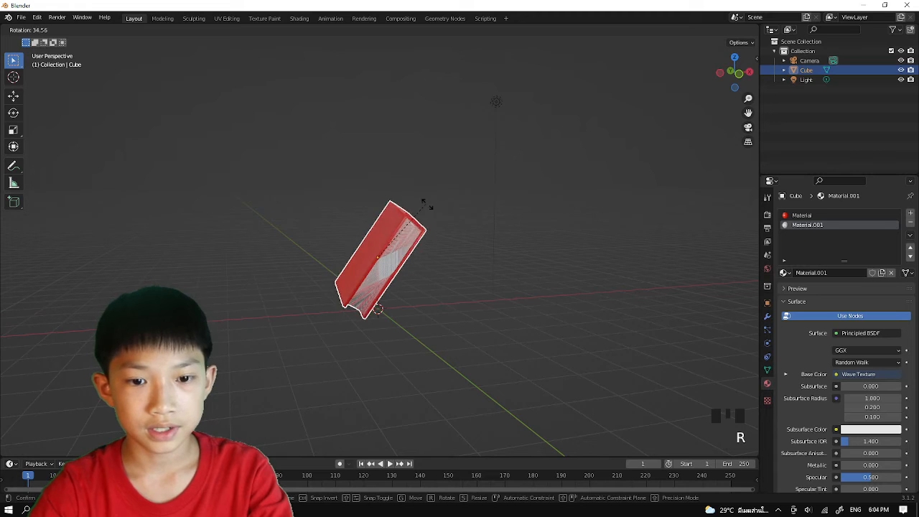
{"action": "type", "text": "y"}
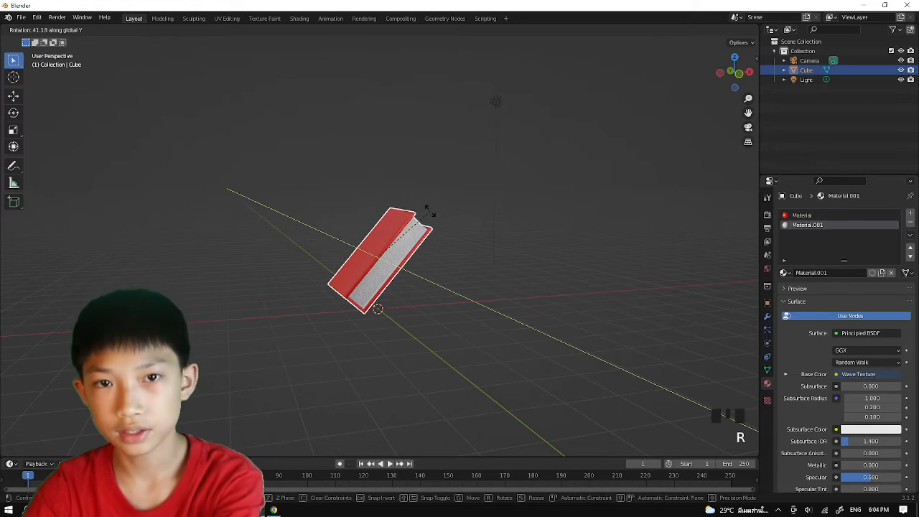
{"action": "type", "text": "90"}
{"action": "left_click", "coordinate": [428, 213]}
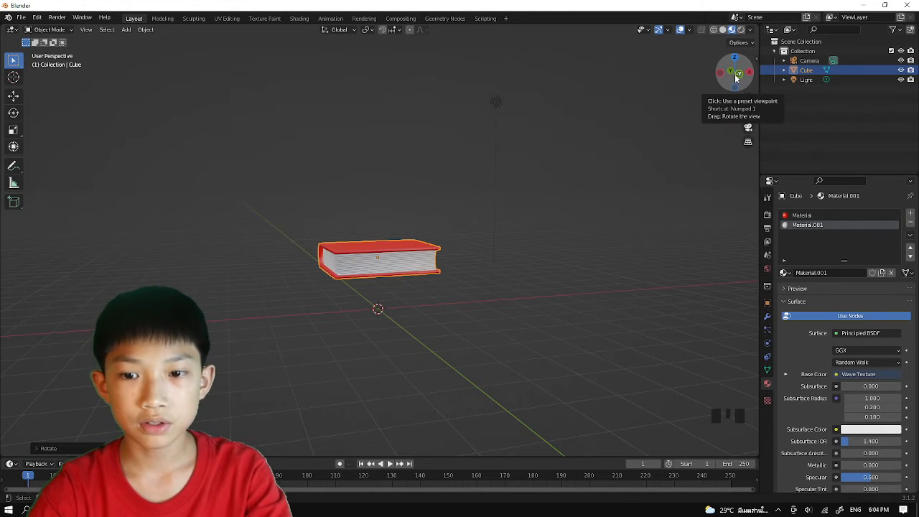
In front view, lower the book along Z until its underside meets the ground line.
{"action": "key", "text": "KP_1"}
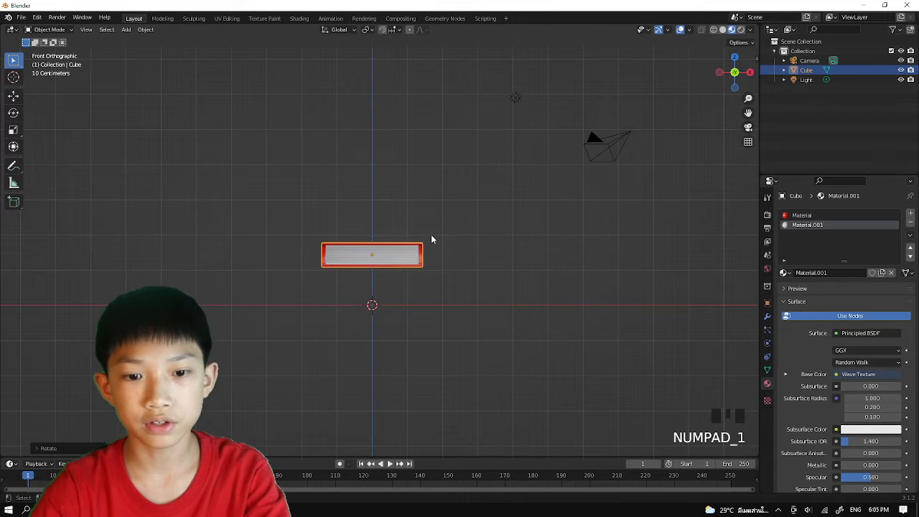
{"action": "scroll", "coordinate": [431, 239], "scroll_direction": "up", "scroll_amount": 3}
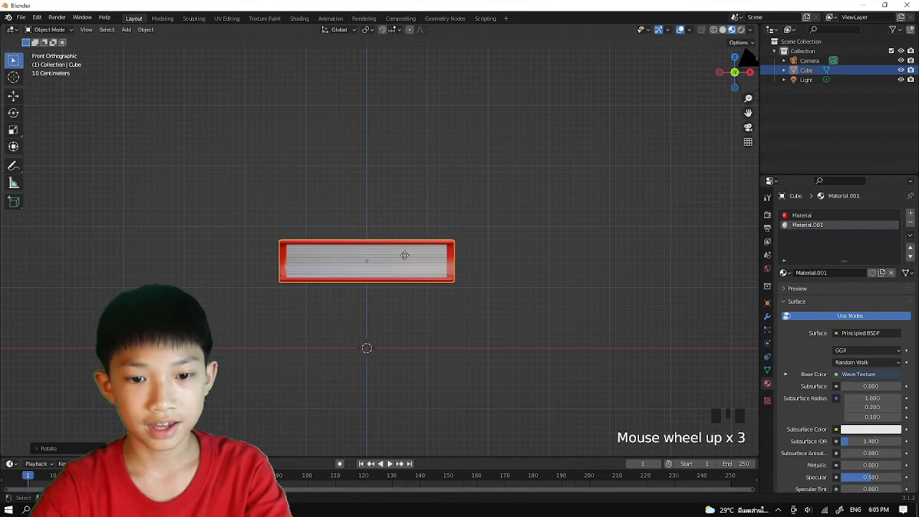
{"action": "key", "text": "g"}
{"action": "key", "text": "z"}
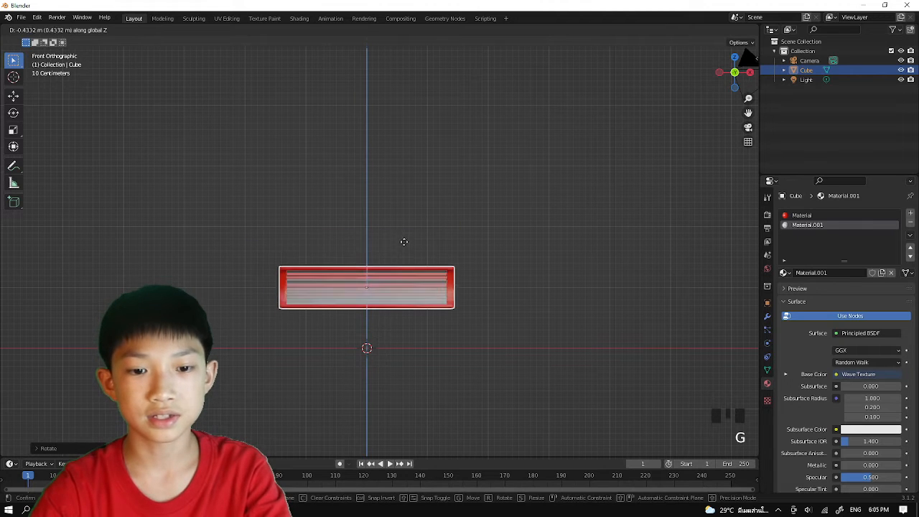
{"action": "left_click", "coordinate": [430, 314]}
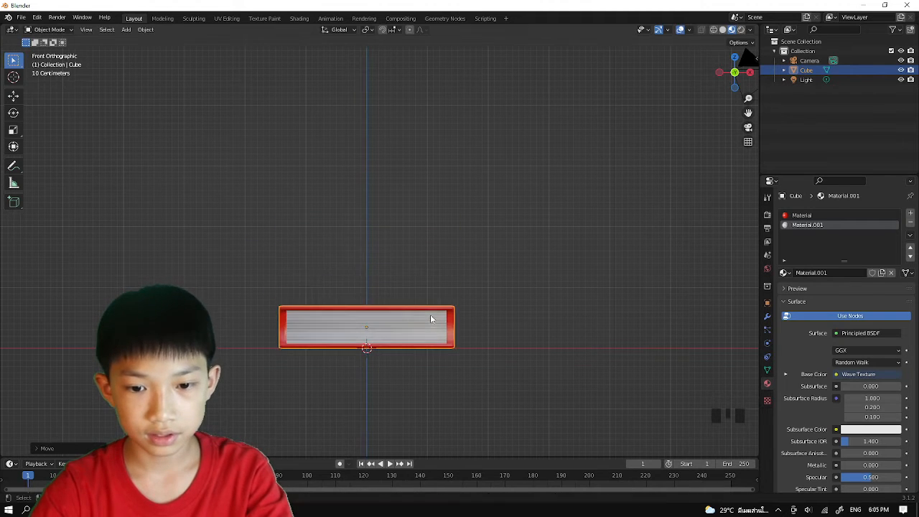
Nudge the book slightly along Z so its lower cover sits precisely on the ground line.
{"action": "scroll", "coordinate": [424, 319], "scroll_direction": "up", "scroll_amount": 4}
{"action": "middle_click_drag", "start_coordinate": [421, 331], "coordinate": [424, 164], "text": "shift"}
{"action": "scroll", "coordinate": [374, 273], "scroll_direction": "up", "scroll_amount": 5}
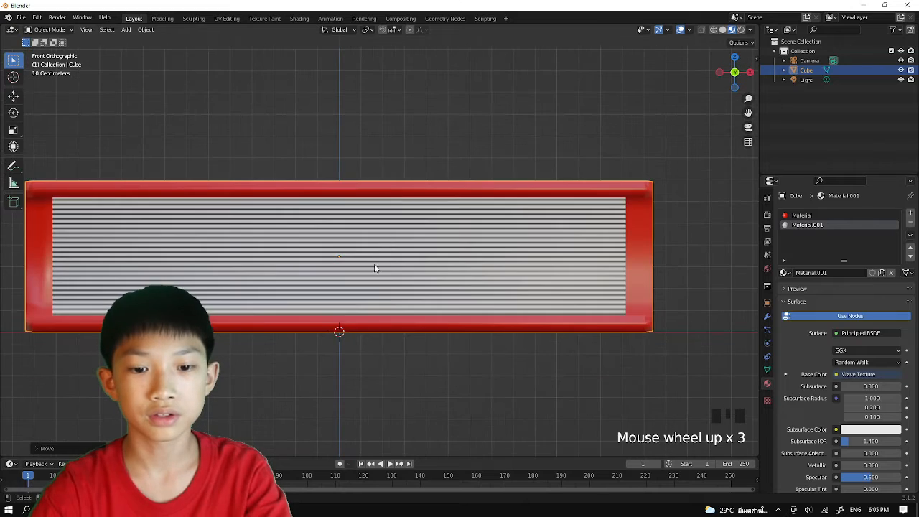
{"action": "key", "text": "g"}
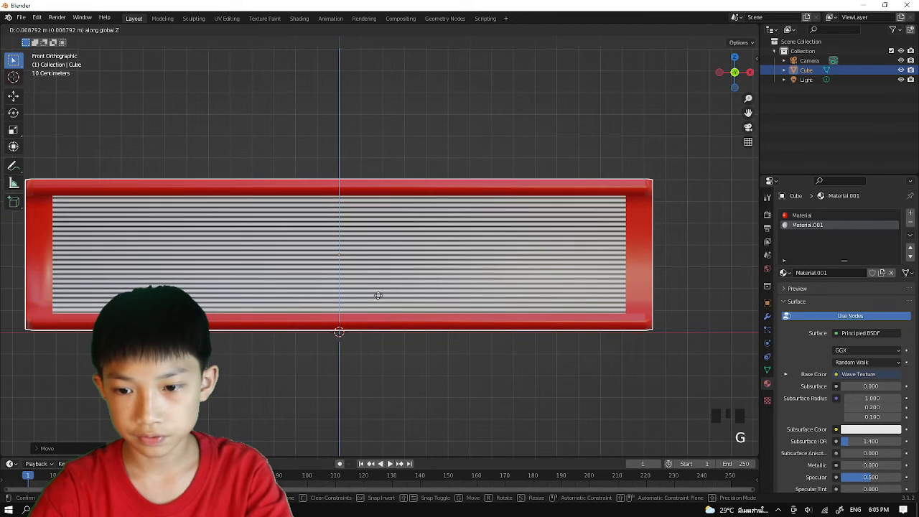
{"action": "left_click", "coordinate": [379, 300]}
Duplicate the book and place the copy directly above the original along Z.
{"action": "scroll", "coordinate": [368, 299], "scroll_direction": "down", "scroll_amount": 3}
{"action": "middle_click_drag", "start_coordinate": [367, 299], "coordinate": [315, 317]}
{"action": "scroll", "coordinate": [262, 296], "scroll_direction": "down", "scroll_amount": 3}
{"action": "scroll", "coordinate": [279, 302], "scroll_direction": "down", "scroll_amount": 3}
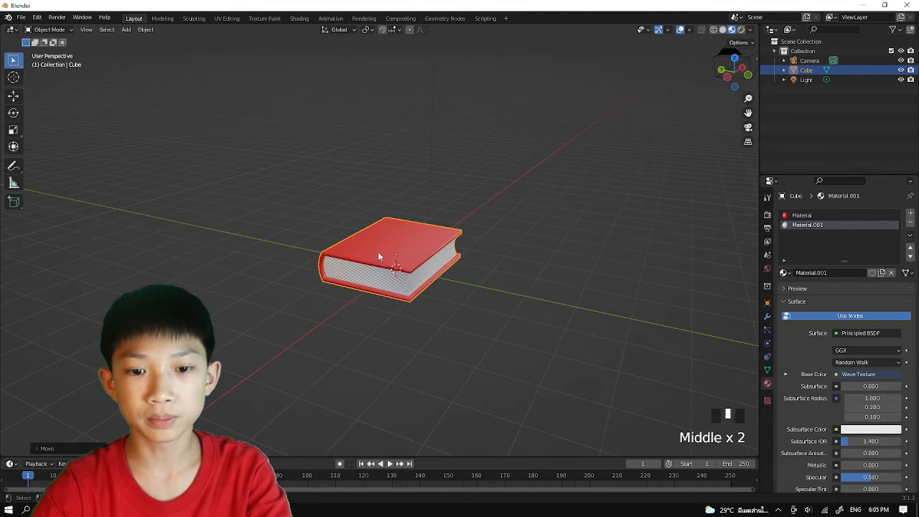
{"action": "scroll", "coordinate": [419, 255], "scroll_direction": "down", "scroll_amount": 1}
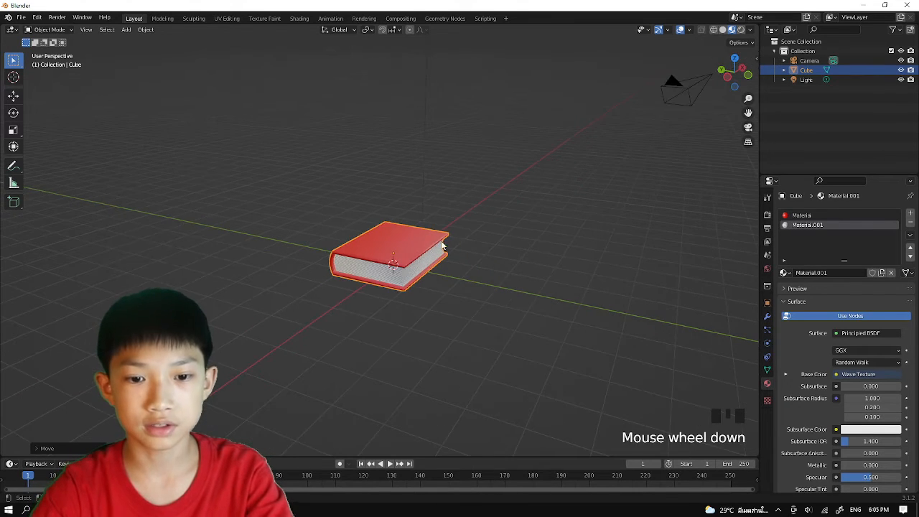
{"action": "middle_click_drag", "start_coordinate": [420, 256], "coordinate": [398, 230]}
{"action": "scroll", "coordinate": [398, 230], "scroll_direction": "up", "scroll_amount": 2}
{"action": "key", "text": "shift+d"}
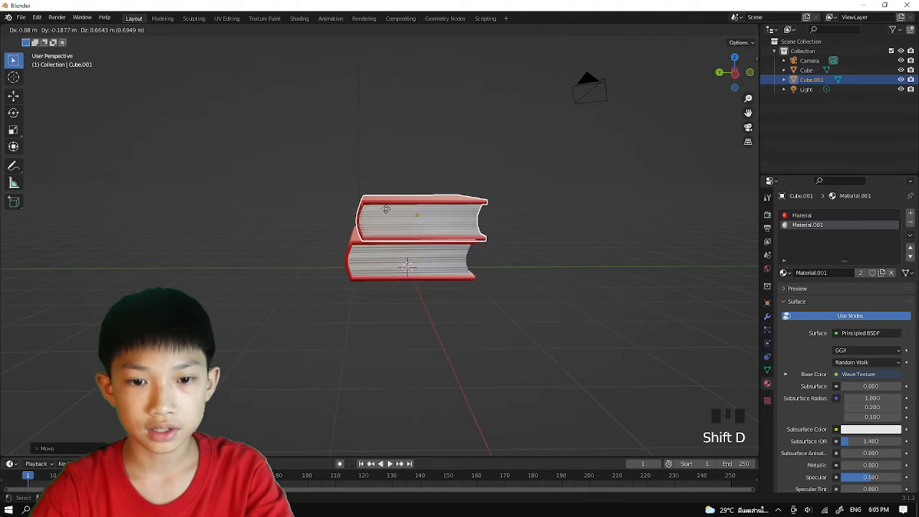
{"action": "key", "text": "z"}
{"action": "left_click", "coordinate": [371, 213]}
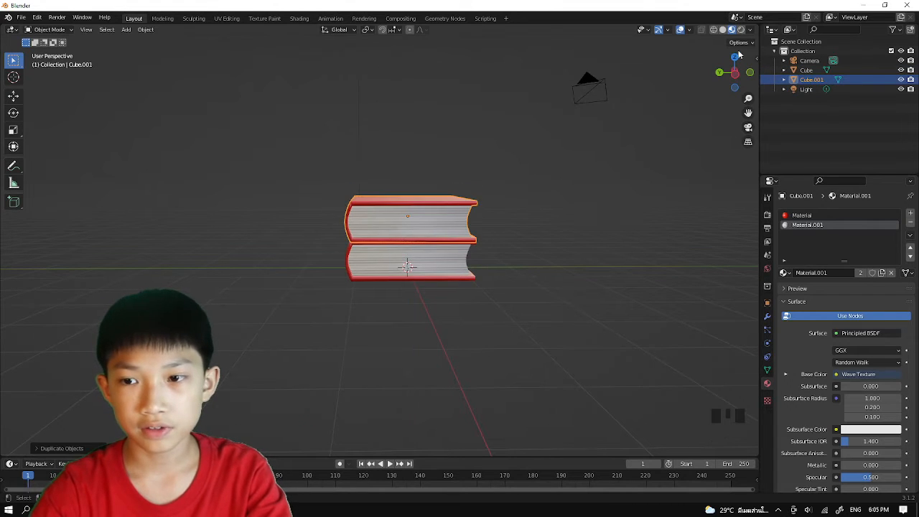
In left view, raise the duplicate book about 0.05 m along Z so it rests on the lower book's cover.
{"action": "left_click", "coordinate": [734, 73]}
{"action": "key", "text": "g"}
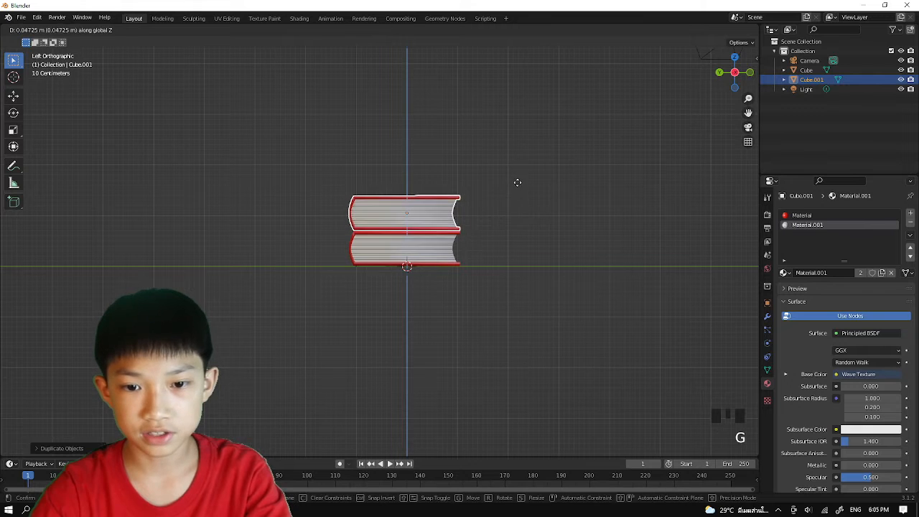
{"action": "left_click", "coordinate": [516, 183]}
{"action": "middle_click_drag", "start_coordinate": [515, 184], "coordinate": [586, 191]}
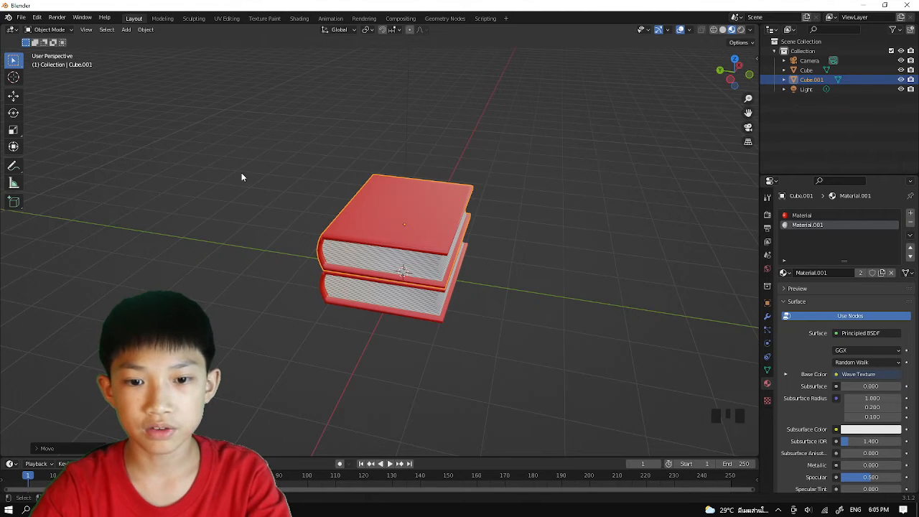
In left view, move the upper book about 1.4 m off the flat book along Y and tilt it about 26° downward.
{"action": "left_click", "coordinate": [729, 80]}
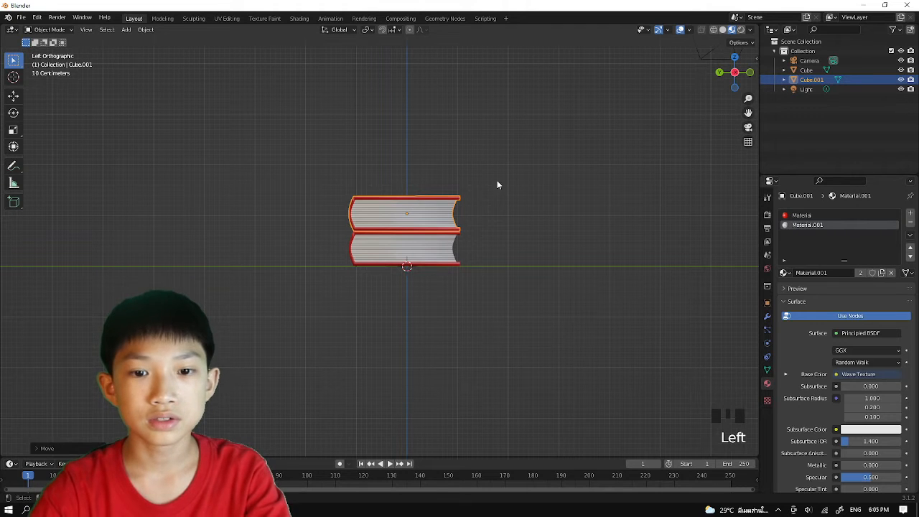
{"action": "key", "text": "g"}
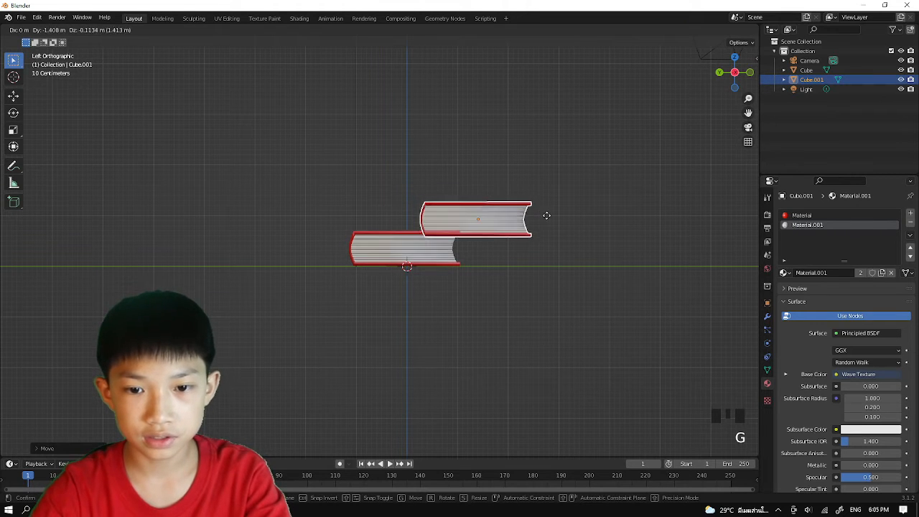
{"action": "left_click", "coordinate": [541, 215]}
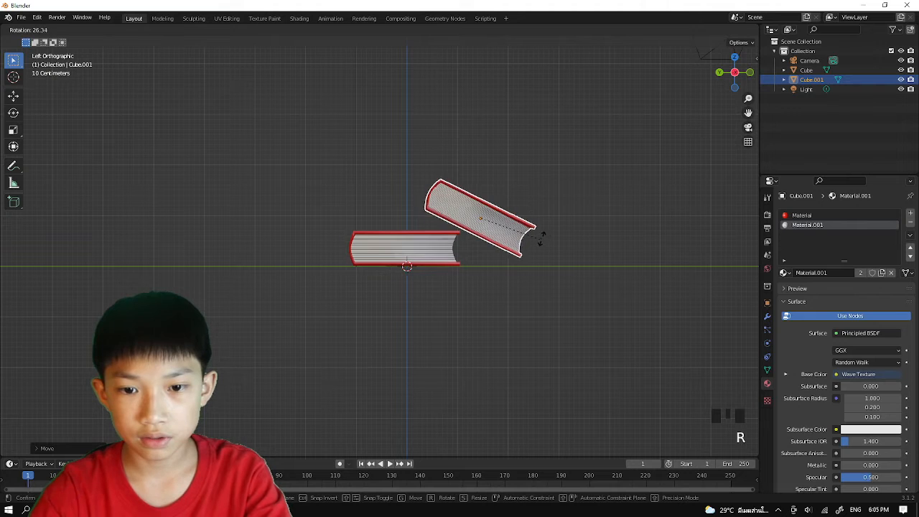
{"action": "left_click", "coordinate": [547, 226]}
{"action": "key", "text": "g"}
{"action": "left_click", "coordinate": [547, 228]}
Fine-tune the tilted book's angle and position so it leans on the flat book's upper edge with its lower corner at the ground line.
{"action": "key", "text": "r"}
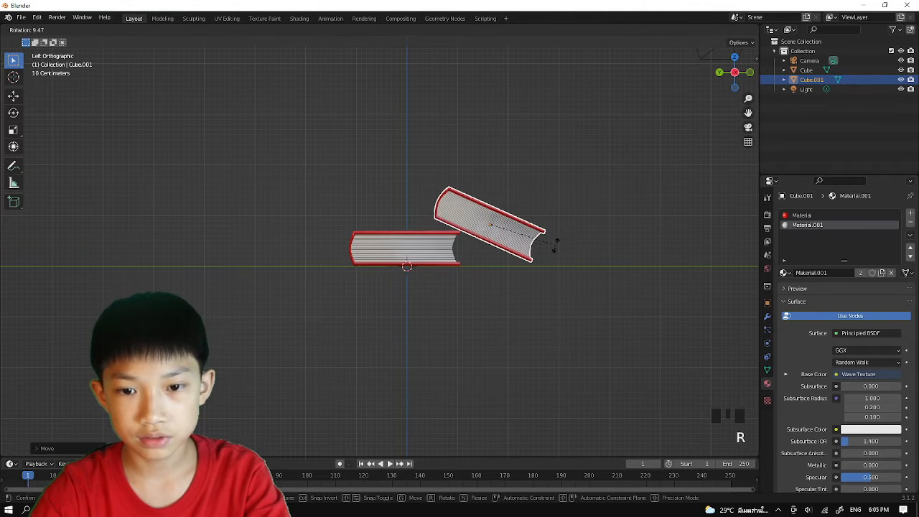
{"action": "left_click", "coordinate": [553, 246]}
{"action": "key", "text": "g"}
{"action": "left_click", "coordinate": [550, 246]}
{"action": "key", "text": "r"}
{"action": "left_click", "coordinate": [550, 250]}
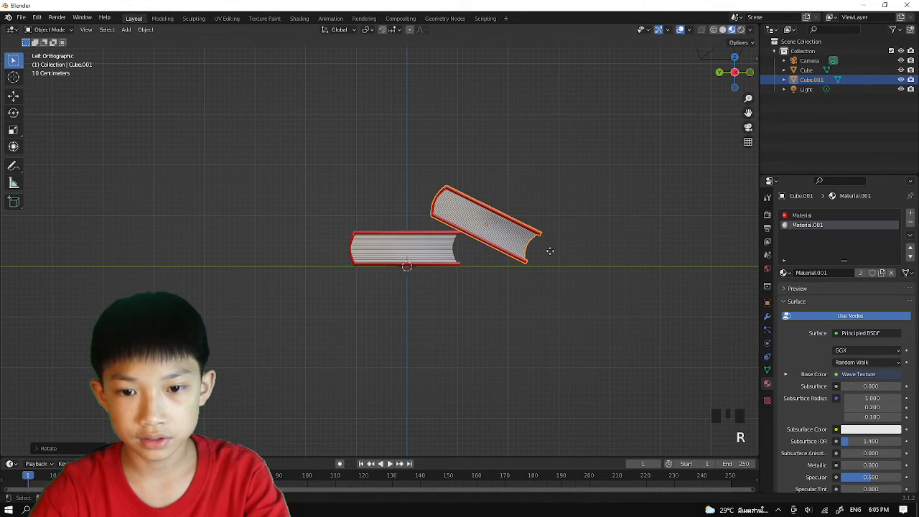
{"action": "key", "text": "g"}
{"action": "left_click", "coordinate": [550, 250]}
{"action": "key", "text": "g"}
{"action": "left_click", "coordinate": [560, 250]}
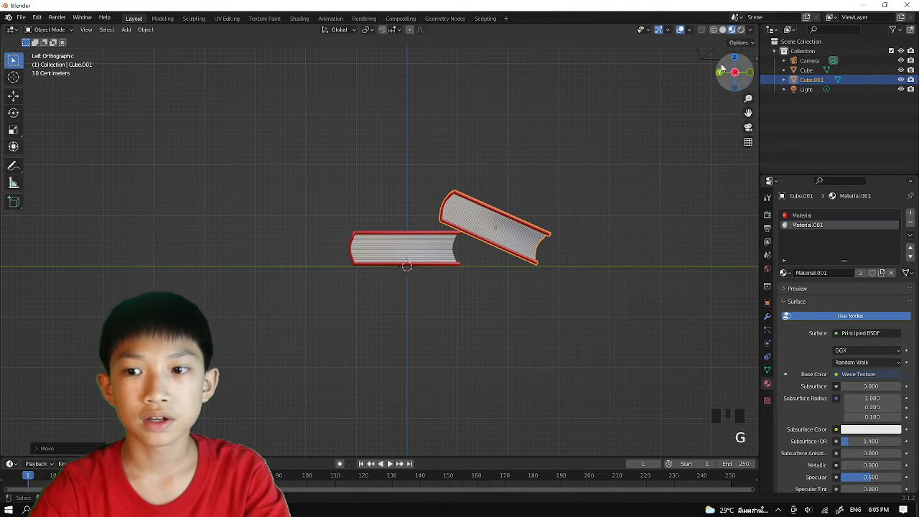
In top view, shift the tilted book along X and rotate it about 45° around Z so it lies diagonally across the flat book's corner.
{"action": "middle_click_drag", "start_coordinate": [550, 159], "coordinate": [333, 232]}
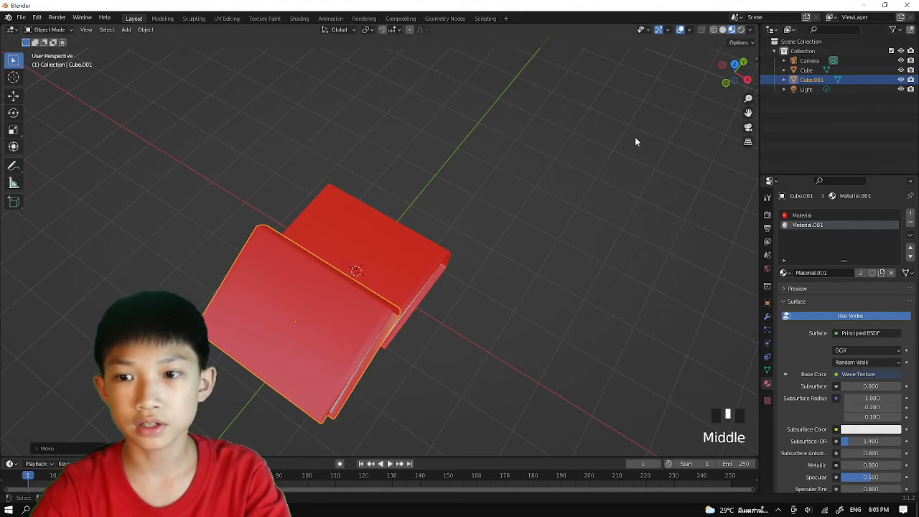
{"action": "left_click", "coordinate": [737, 68]}
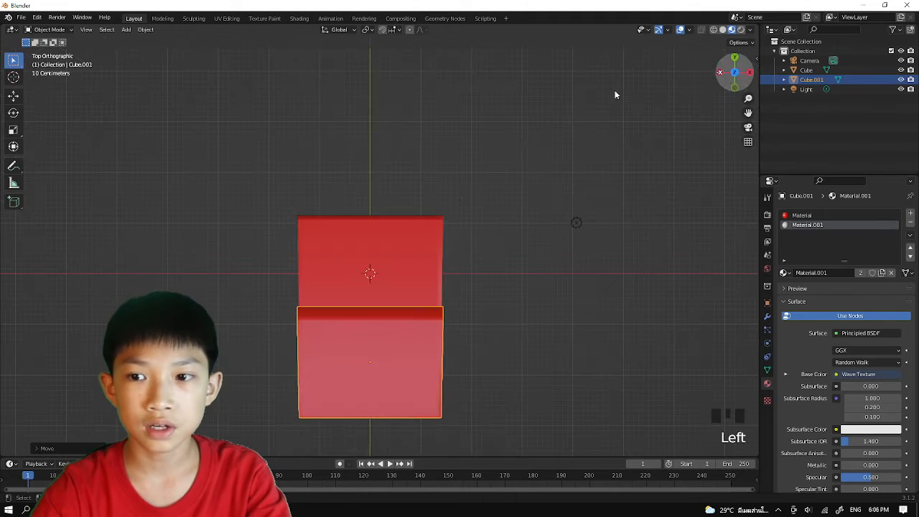
{"action": "key", "text": "g"}
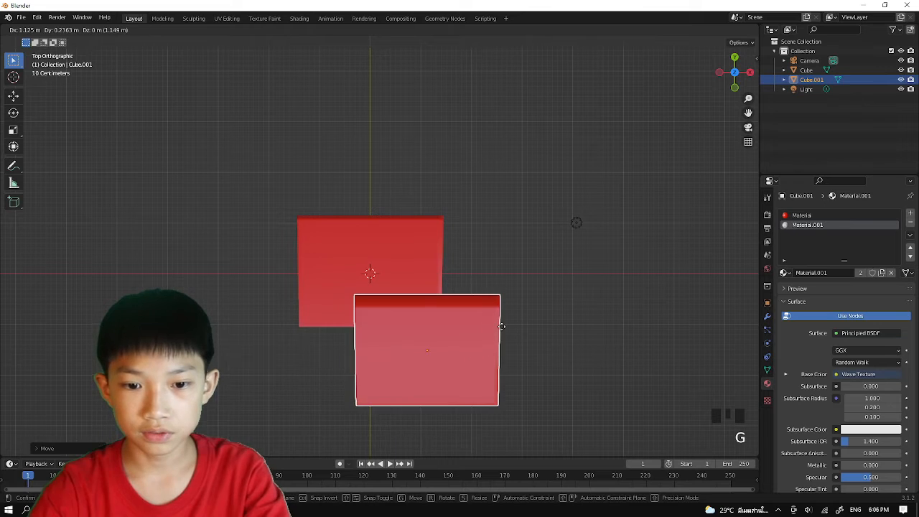
{"action": "left_click", "coordinate": [514, 321]}
{"action": "key", "text": "r"}
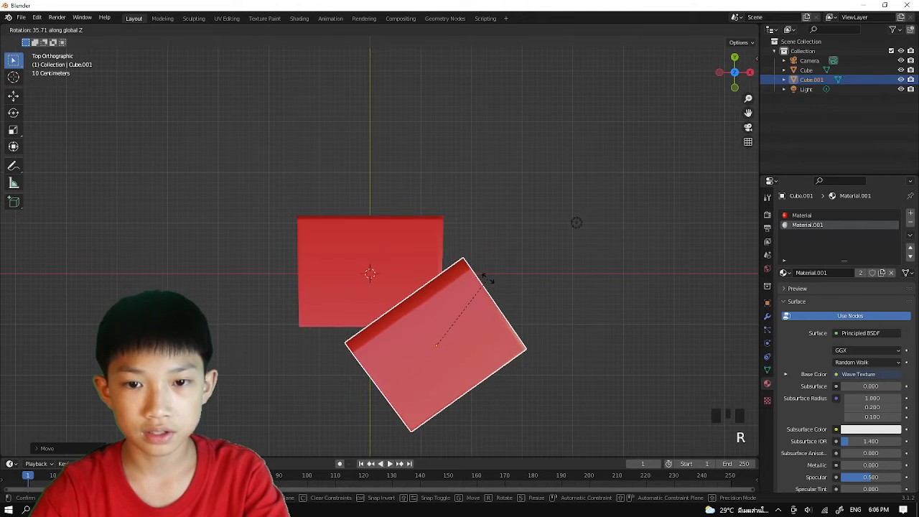
{"action": "left_click", "coordinate": [480, 271]}
{"action": "key", "text": "g"}
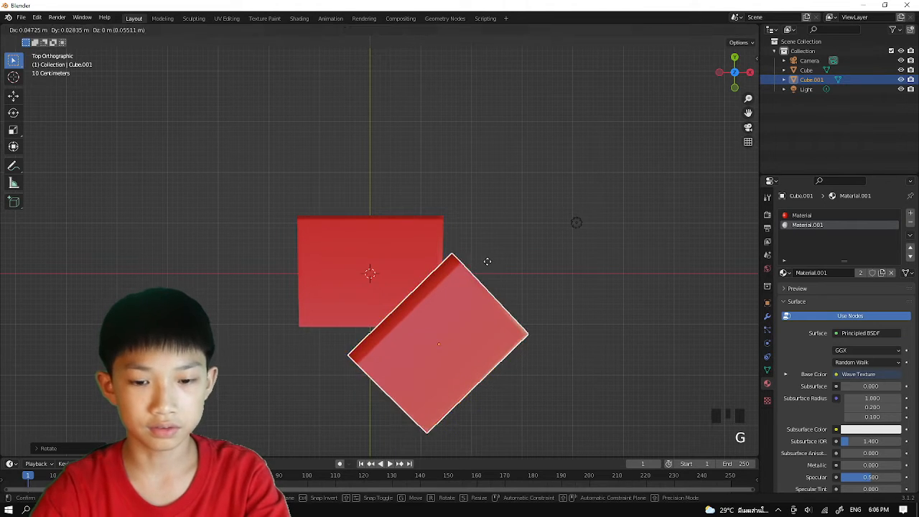
{"action": "left_click", "coordinate": [477, 263]}
{"action": "key", "text": "g"}
{"action": "left_click", "coordinate": [472, 260]}
Slide the tilted book about 0.73 m horizontally with Z locked, away from the flat book.
{"action": "middle_click_drag", "start_coordinate": [471, 264], "coordinate": [527, 143]}
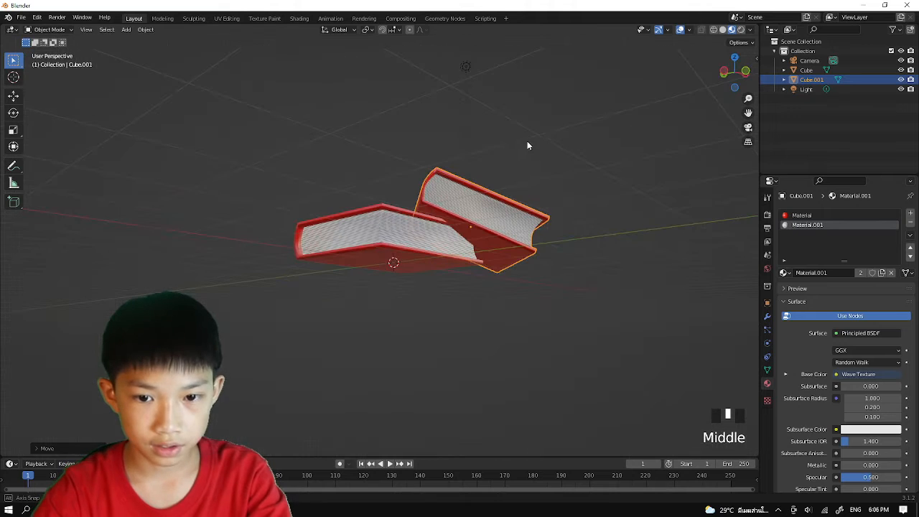
{"action": "key", "text": "g"}
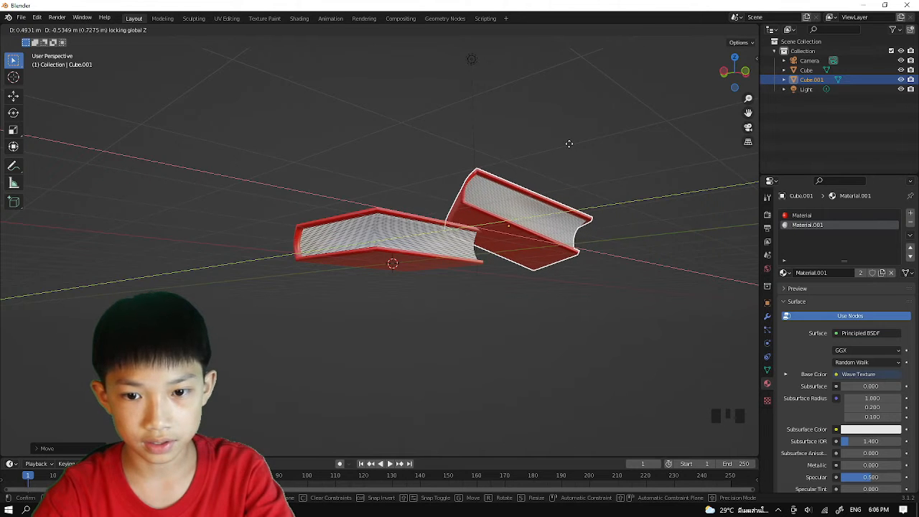
{"action": "left_click", "coordinate": [568, 143]}
Examine how the tilted book rests against the flat book from several angles and distances.
{"action": "middle_click_drag", "start_coordinate": [445, 259], "coordinate": [369, 361]}
{"action": "left_click", "coordinate": [471, 203]}
{"action": "middle_click_drag", "start_coordinate": [501, 278], "coordinate": [511, 260]}
{"action": "middle_click_drag", "start_coordinate": [414, 289], "coordinate": [410, 256]}
{"action": "left_click", "coordinate": [410, 255]}
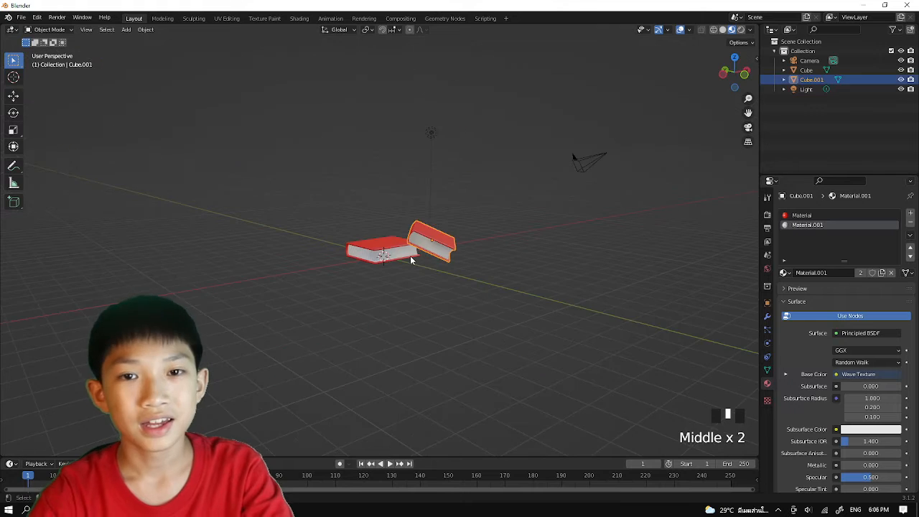
{"action": "left_click", "coordinate": [410, 255]}
{"action": "left_click", "coordinate": [410, 256]}
{"action": "scroll", "coordinate": [422, 197], "scroll_direction": "down", "scroll_amount": 2}
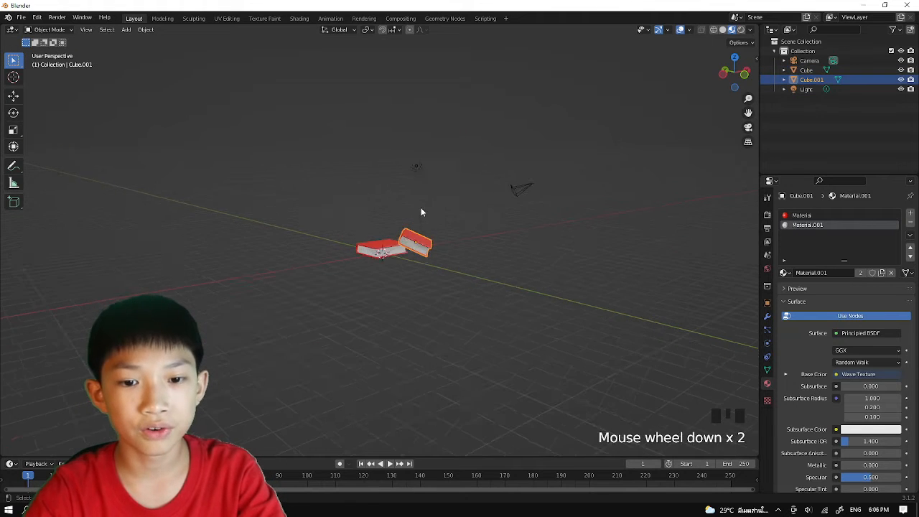
{"action": "scroll", "coordinate": [422, 208], "scroll_direction": "up", "scroll_amount": 4}
Give the tilted book its own new copy of the cover material and set its base color to bright green.
{"action": "left_click", "coordinate": [801, 215]}
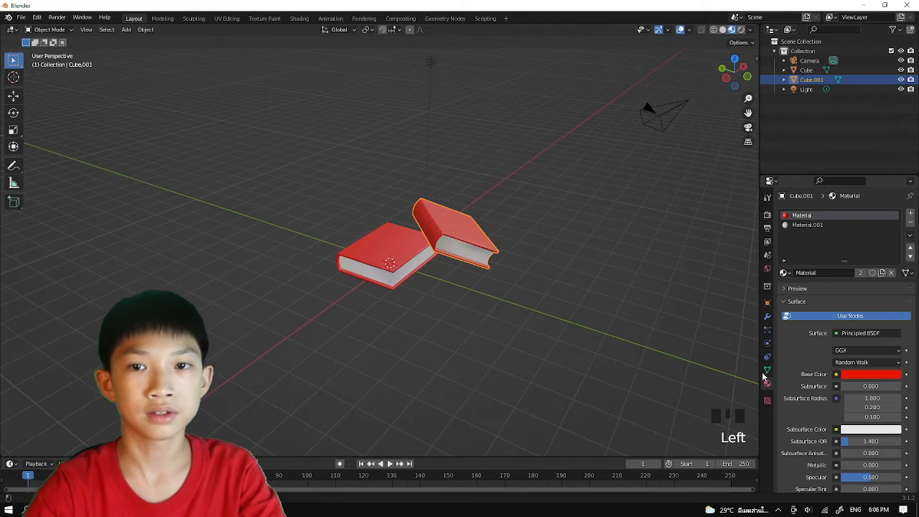
{"action": "left_click", "coordinate": [804, 219]}
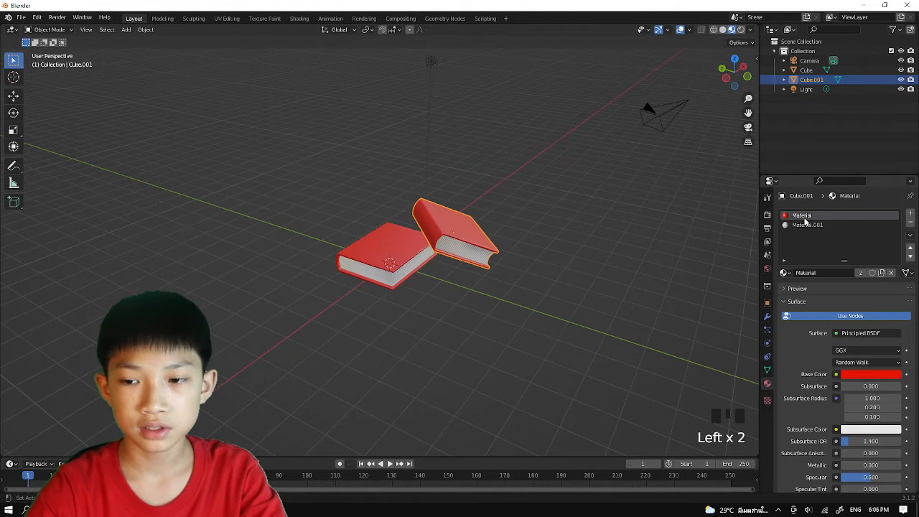
{"action": "left_click", "coordinate": [881, 273]}
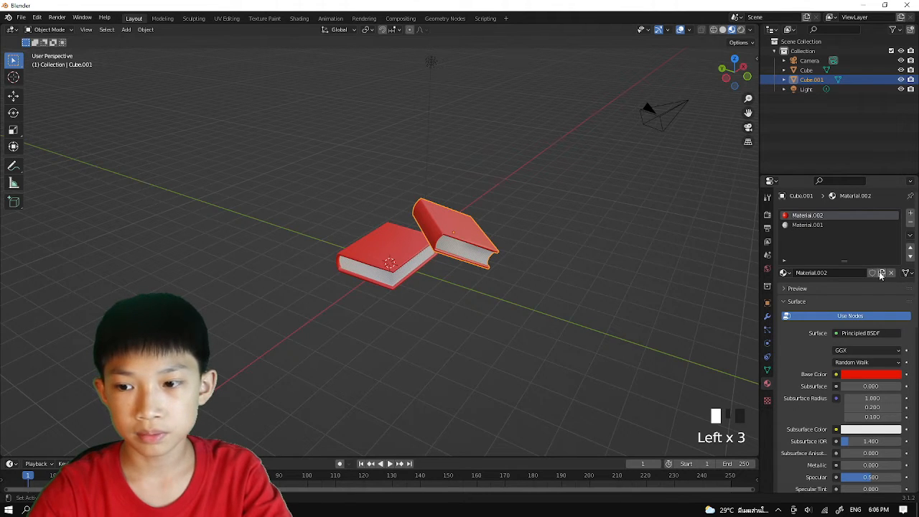
{"action": "left_click", "coordinate": [865, 375]}
{"action": "left_click_drag", "start_coordinate": [842, 271], "coordinate": [816, 267]}
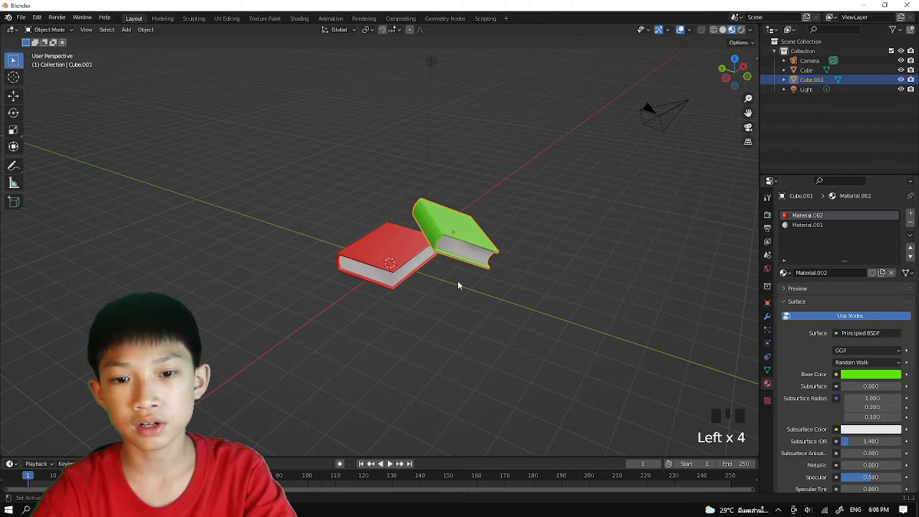
{"action": "left_click", "coordinate": [403, 280]}
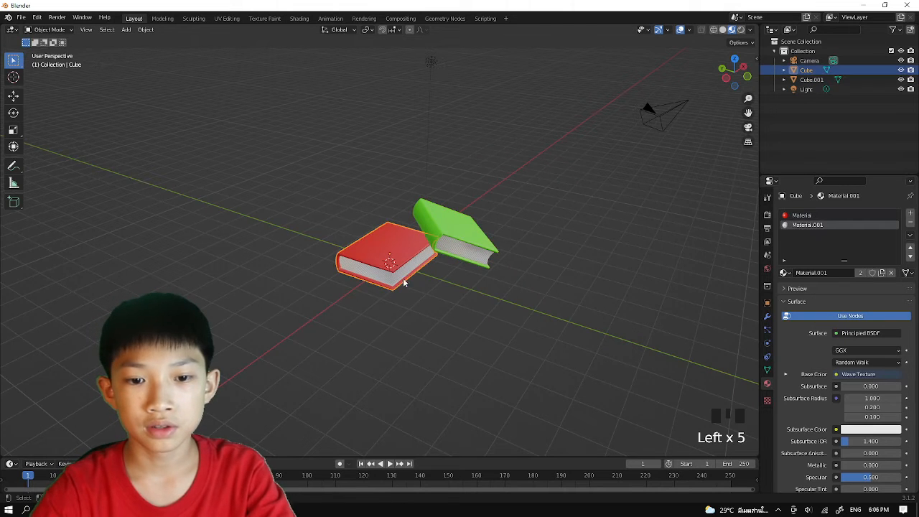
{"action": "left_click", "coordinate": [454, 216]}
Add a plane mesh under the books and scale it up into a floor extending well beyond both of them.
{"action": "middle_click_drag", "start_coordinate": [546, 262], "coordinate": [482, 268]}
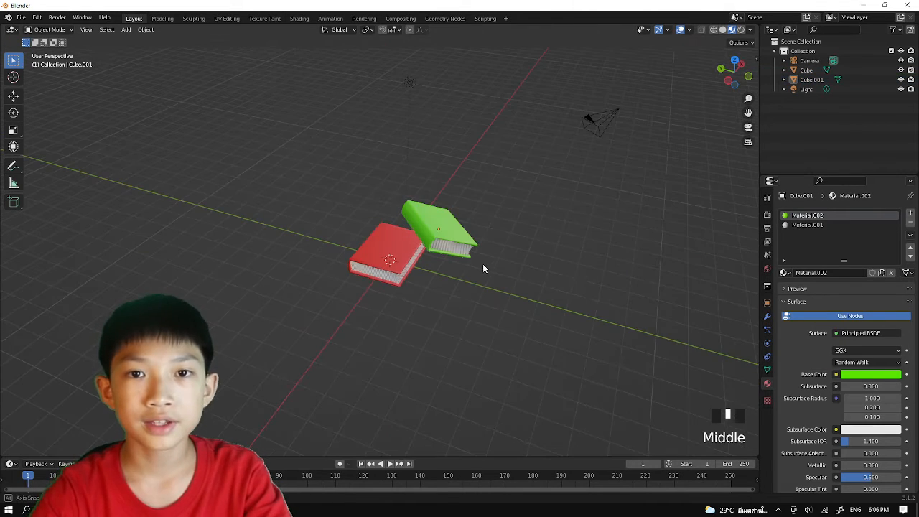
{"action": "key", "text": "shift+a"}
{"action": "mouse_move", "coordinate": [410, 206]}
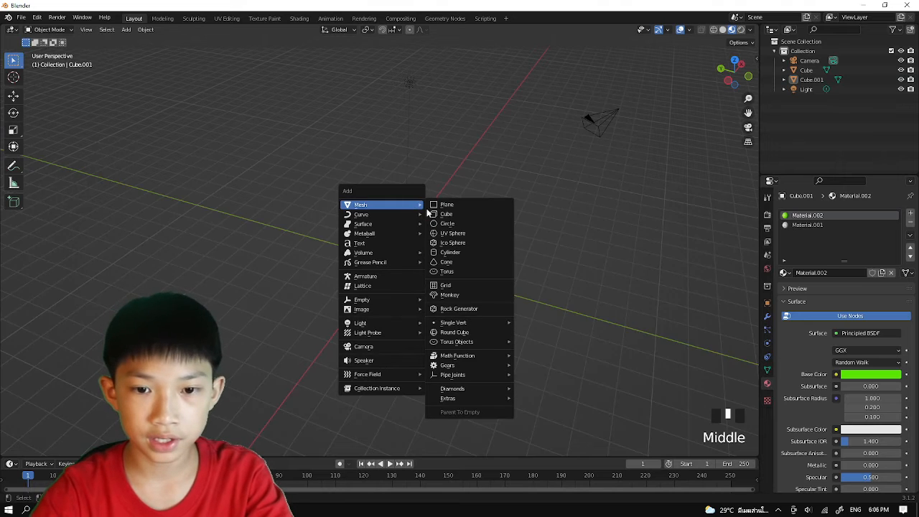
{"action": "left_click", "coordinate": [446, 207]}
{"action": "key", "text": "s"}
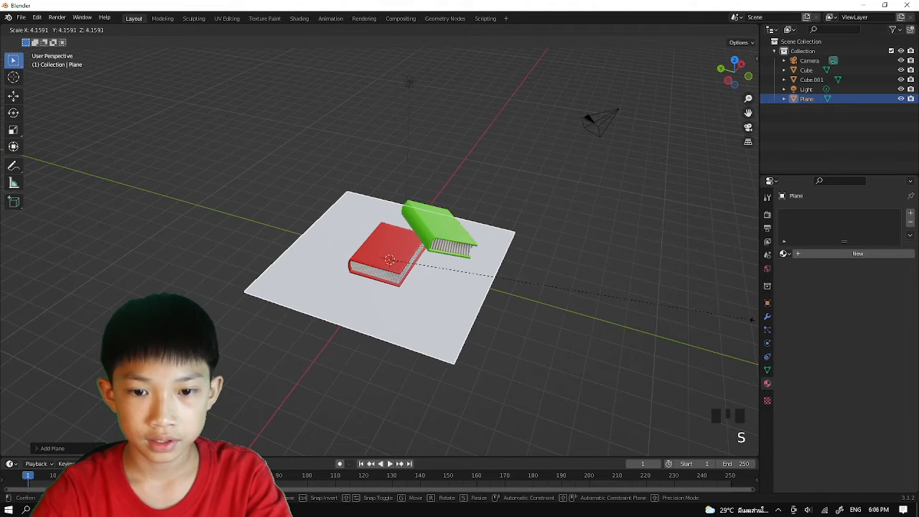
{"action": "key", "text": "Return"}
Extrude two adjacent edges of the floor plane straight up along Z to form two tall back walls.
{"action": "middle_click_drag", "start_coordinate": [330, 338], "coordinate": [303, 328]}
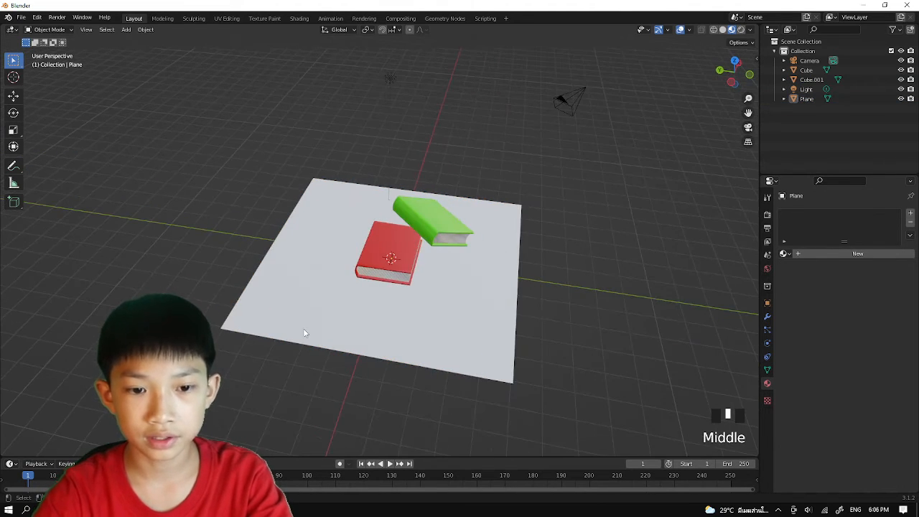
{"action": "left_click", "coordinate": [322, 316]}
{"action": "key", "text": "Tab"}
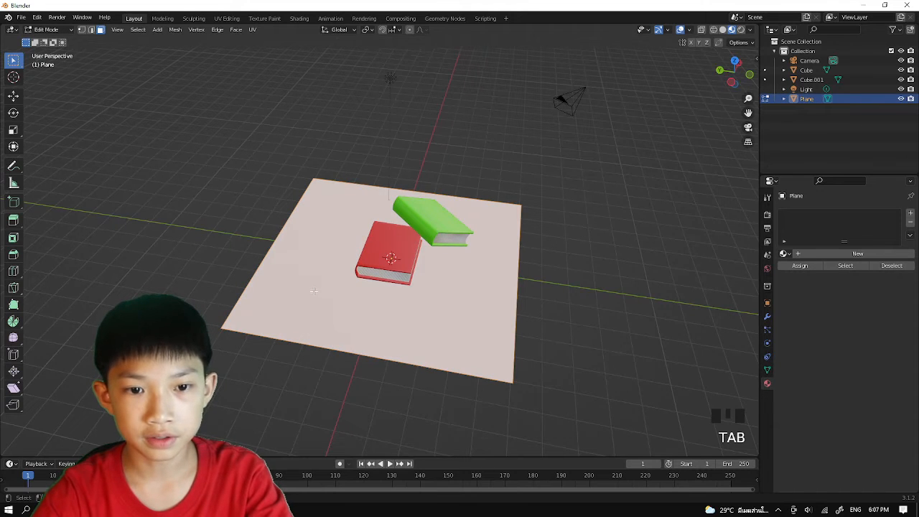
{"action": "key", "text": "2"}
{"action": "left_click", "coordinate": [301, 225]}
{"action": "left_click", "coordinate": [340, 181], "text": "shift"}
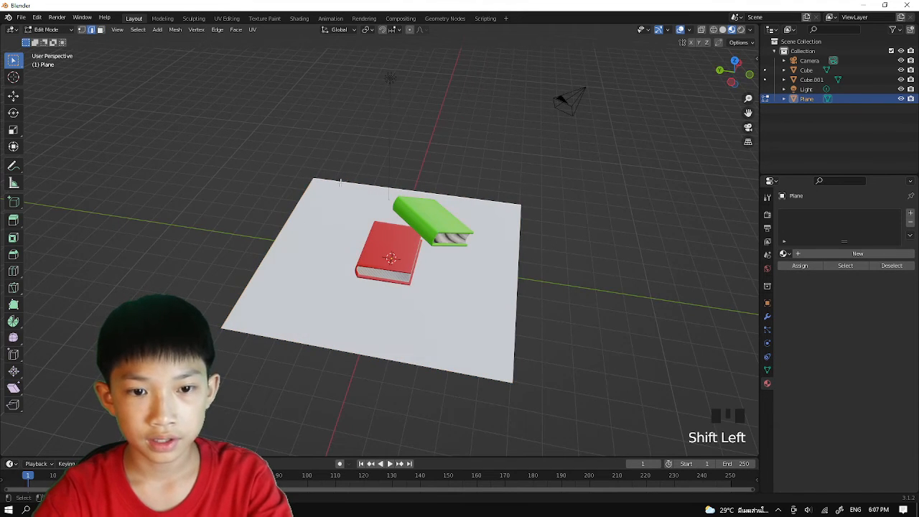
{"action": "scroll", "coordinate": [321, 298], "scroll_direction": "down", "scroll_amount": 3}
{"action": "mouse_move", "coordinate": [323, 289]}
{"action": "middle_mouse_down"}
{"action": "mouse_move", "coordinate": [308, 295]}
{"action": "mouse_move", "coordinate": [308, 287]}
{"action": "middle_mouse_up"}
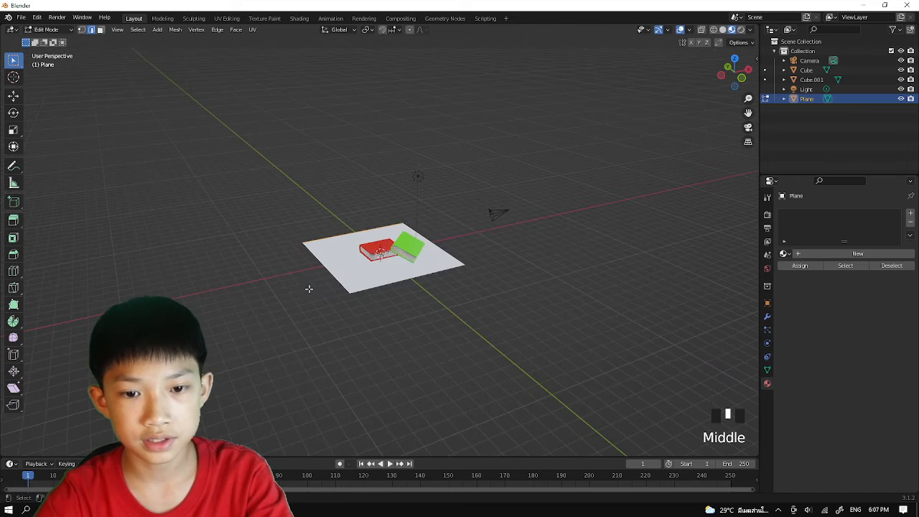
{"action": "key", "text": "e"}
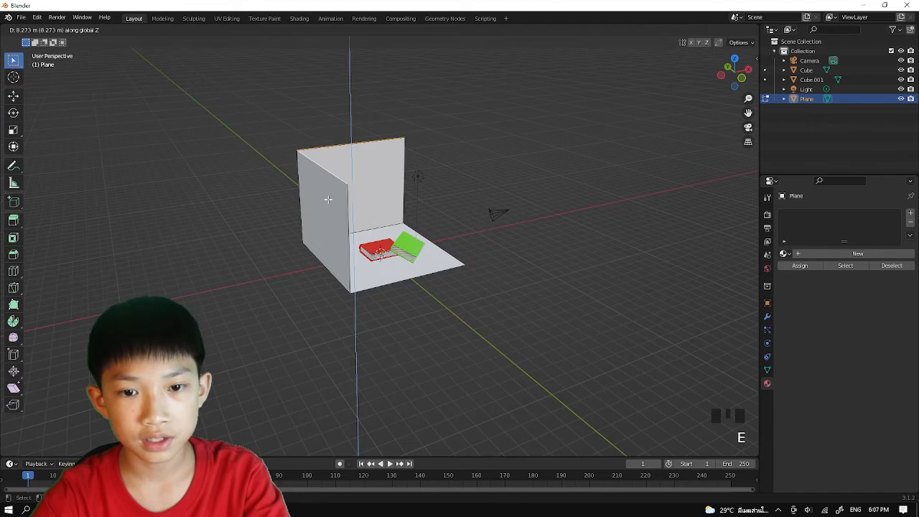
{"action": "left_click", "coordinate": [422, 155]}
{"action": "key", "text": "Tab"}
In camera view, select both books and rotate them together about 65° around Z.
{"action": "middle_click_drag", "start_coordinate": [506, 130], "coordinate": [401, 173]}
{"action": "key", "text": "KP_0"}
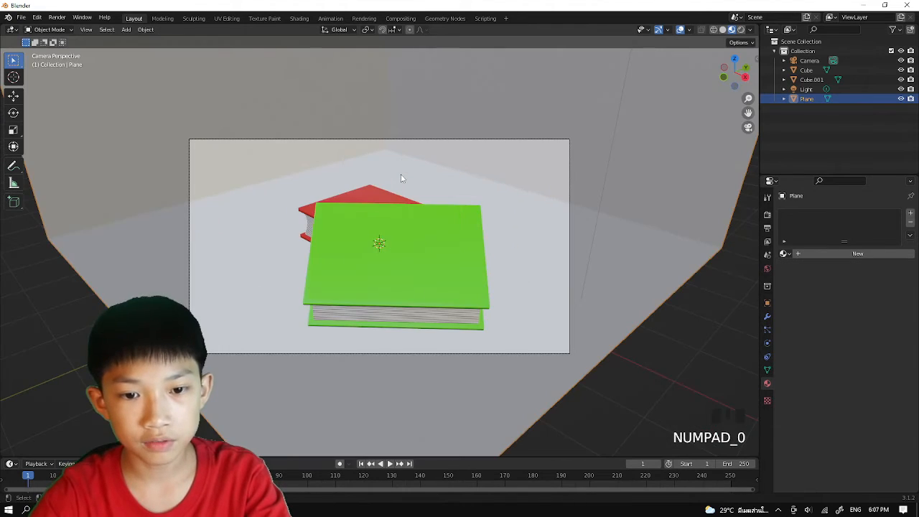
{"action": "scroll", "coordinate": [409, 239], "scroll_direction": "down", "scroll_amount": 1}
{"action": "left_click", "coordinate": [400, 246]}
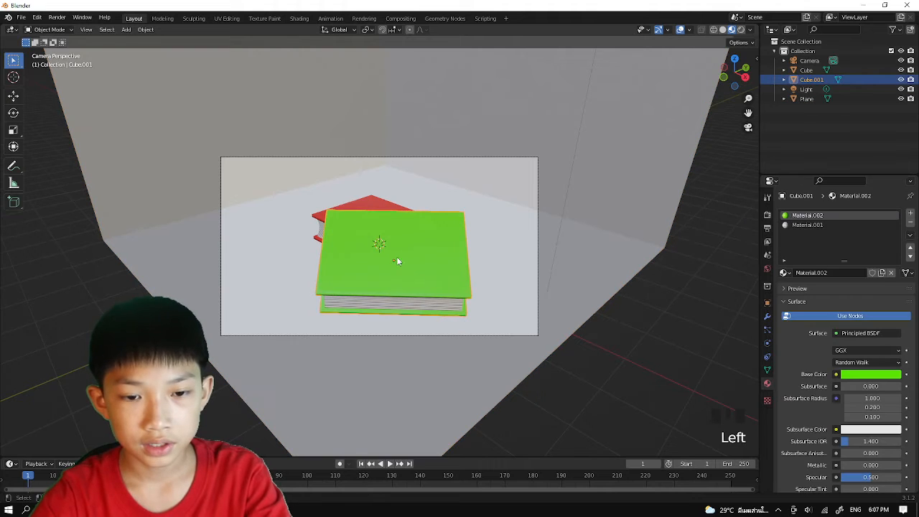
{"action": "left_click", "coordinate": [367, 214]}
{"action": "left_click", "coordinate": [357, 205]}
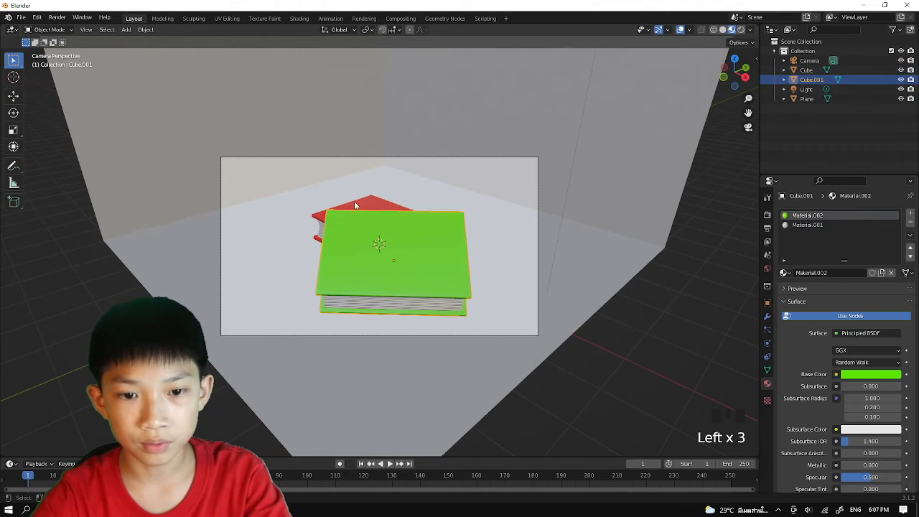
{"action": "left_click", "coordinate": [342, 216]}
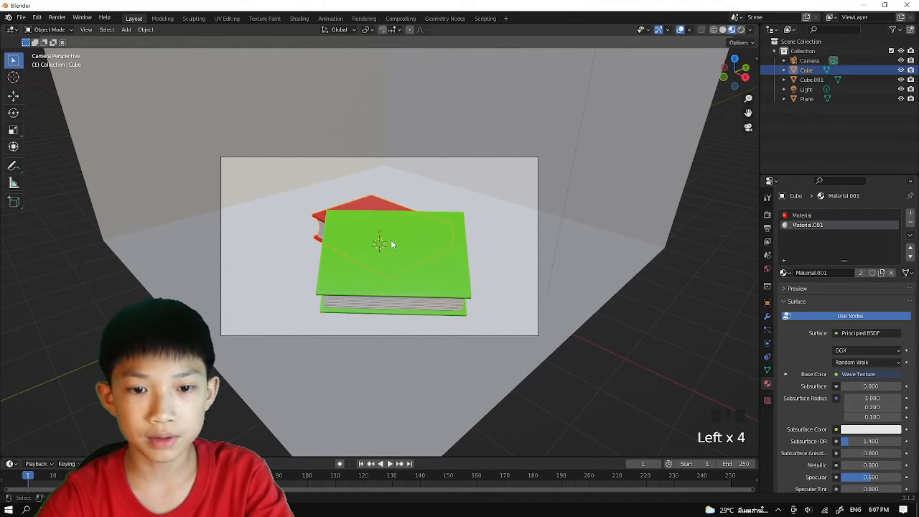
{"action": "left_click", "coordinate": [404, 249], "text": "shift"}
{"action": "key", "text": "r"}
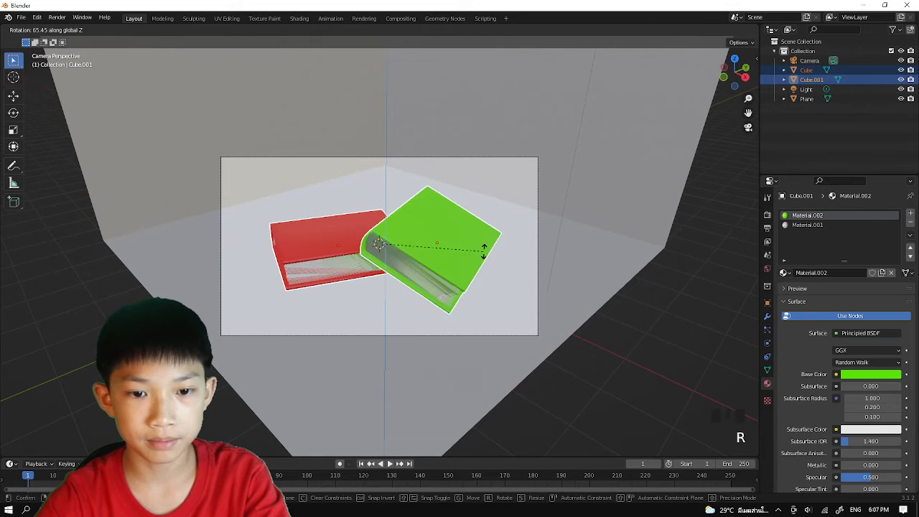
{"action": "left_click", "coordinate": [500, 255]}
Move both books slightly farther back so they sit centered in the camera frame, and select the floor-and-walls plane.
{"action": "key", "text": "g"}
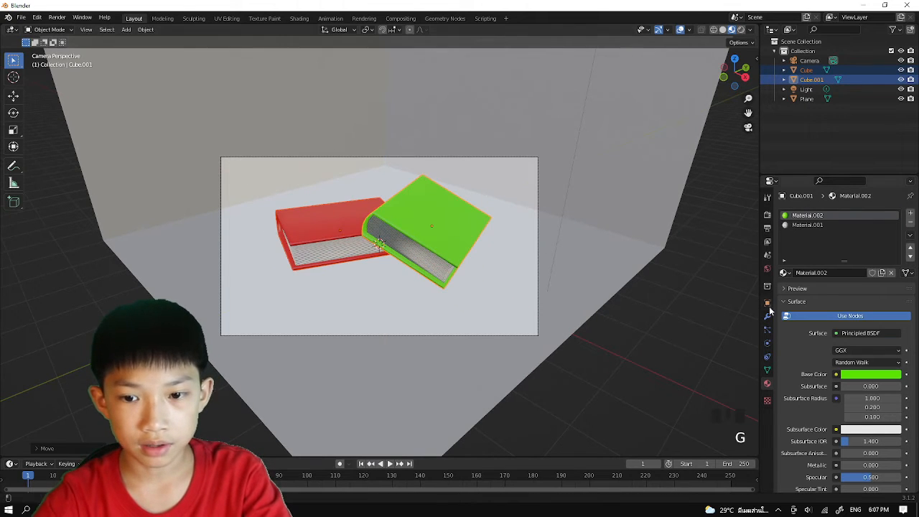
{"action": "left_click", "coordinate": [646, 341]}
{"action": "left_click", "coordinate": [562, 313]}
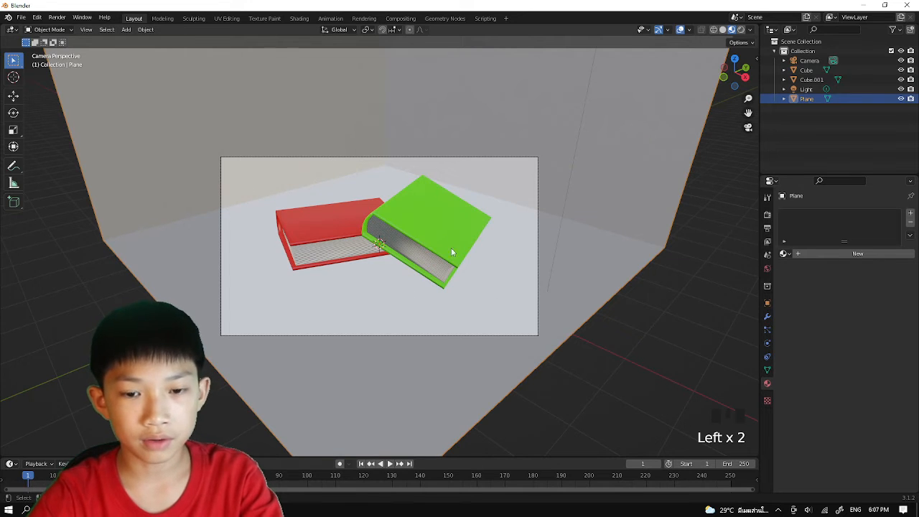
Give the floor-and-walls plane a new material with a darkened golden-yellow base color, hue 0.080 and saturation 0.994.
{"action": "left_click", "coordinate": [832, 253]}
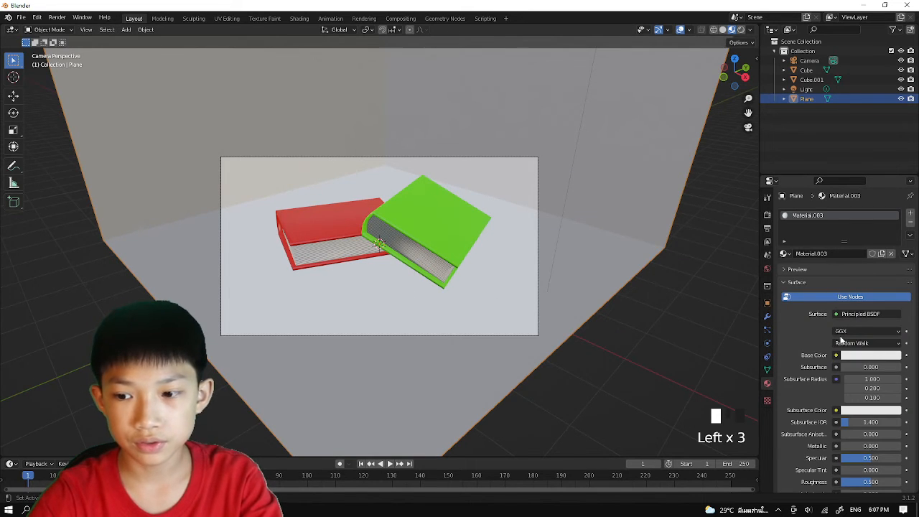
{"action": "left_click", "coordinate": [870, 354]}
{"action": "left_click", "coordinate": [839, 281]}
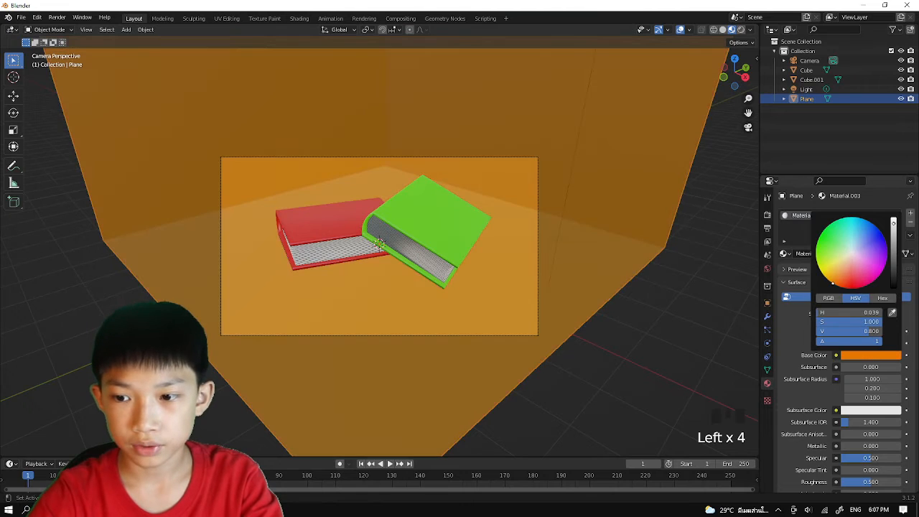
{"action": "left_click_drag", "start_coordinate": [833, 282], "coordinate": [826, 278]}
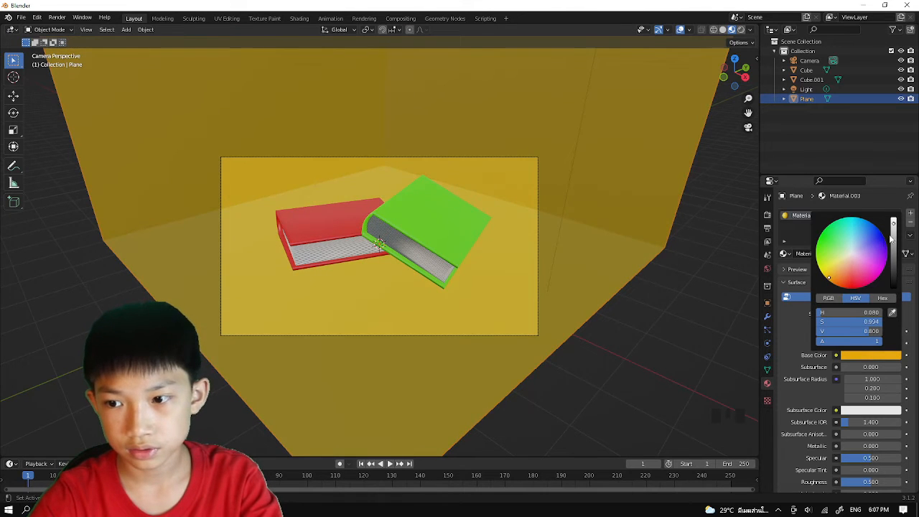
{"action": "left_click_drag", "start_coordinate": [894, 239], "coordinate": [893, 244]}
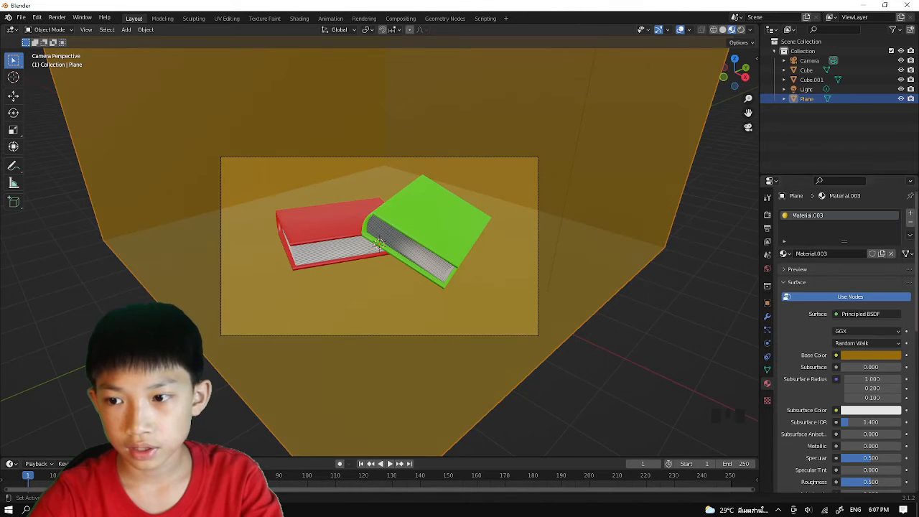
Add a second material slot to the plane with a new white material.
{"action": "left_click", "coordinate": [911, 214]}
{"action": "left_click", "coordinate": [855, 272]}
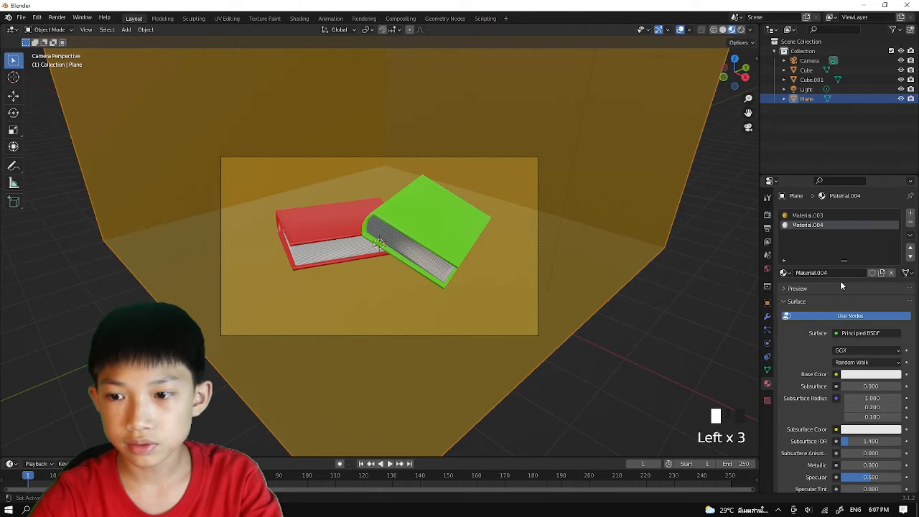
{"action": "left_click", "coordinate": [857, 375]}
{"action": "left_click", "coordinate": [802, 341]}
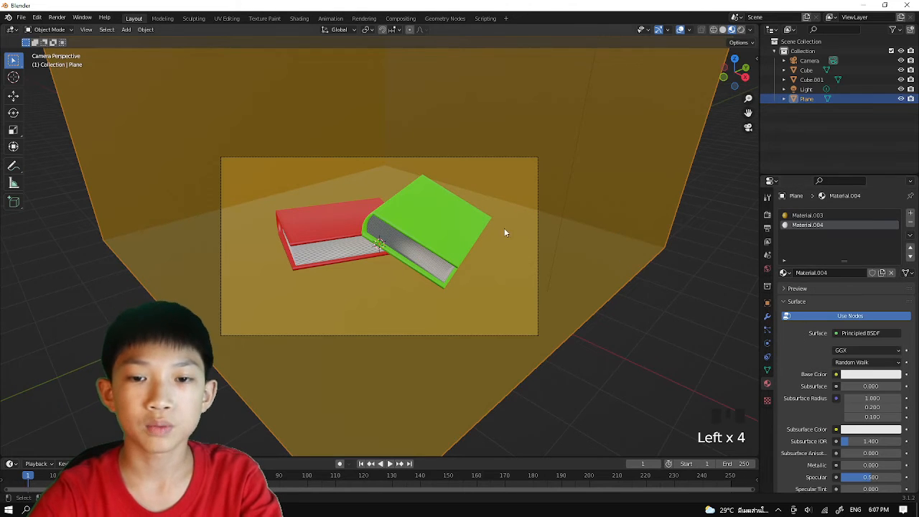
In face select mode, pick the plane's two wall faces and assign the white material to them.
{"action": "key", "text": "Tab"}
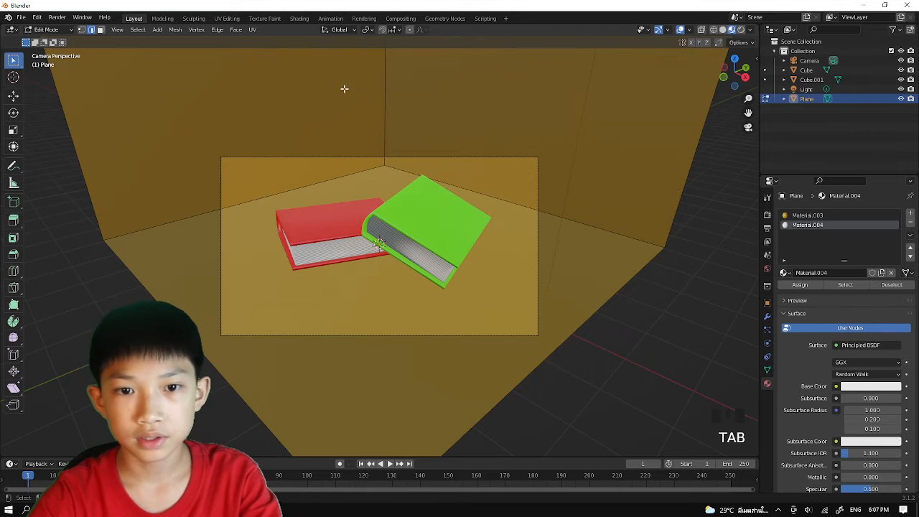
{"action": "left_click_drag", "start_coordinate": [343, 88], "coordinate": [400, 146]}
{"action": "left_click", "coordinate": [270, 113]}
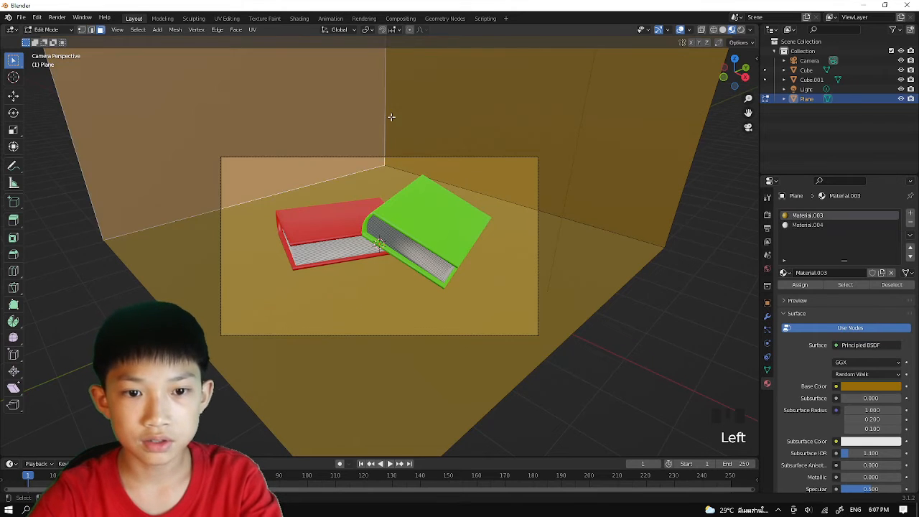
{"action": "left_click", "coordinate": [392, 117], "text": "shift"}
{"action": "left_click", "coordinate": [794, 228]}
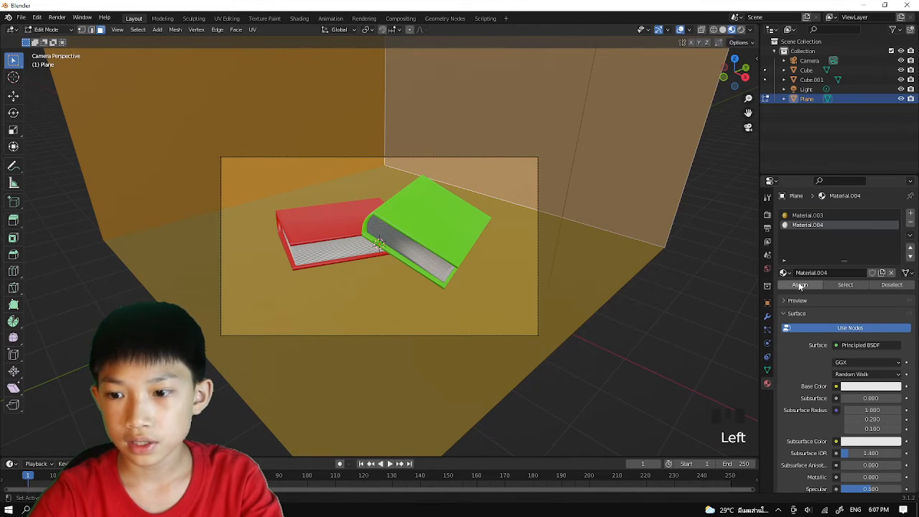
{"action": "left_click", "coordinate": [799, 285]}
{"action": "key", "text": "Tab"}
{"action": "left_click", "coordinate": [658, 369]}
Examine the books, floor and walls through the camera and from several surrounding angles.
{"action": "scroll", "coordinate": [503, 313], "scroll_direction": "up", "scroll_amount": 3}
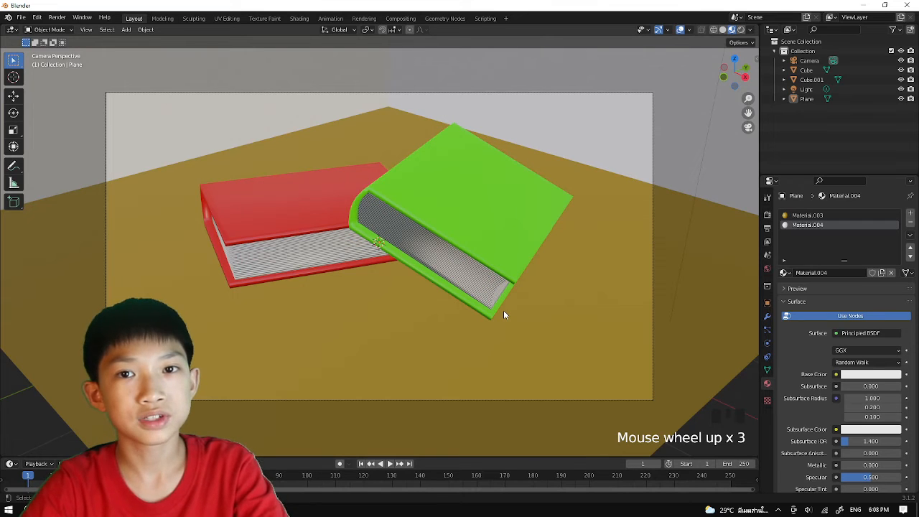
{"action": "scroll", "coordinate": [514, 337], "scroll_direction": "down", "scroll_amount": 3}
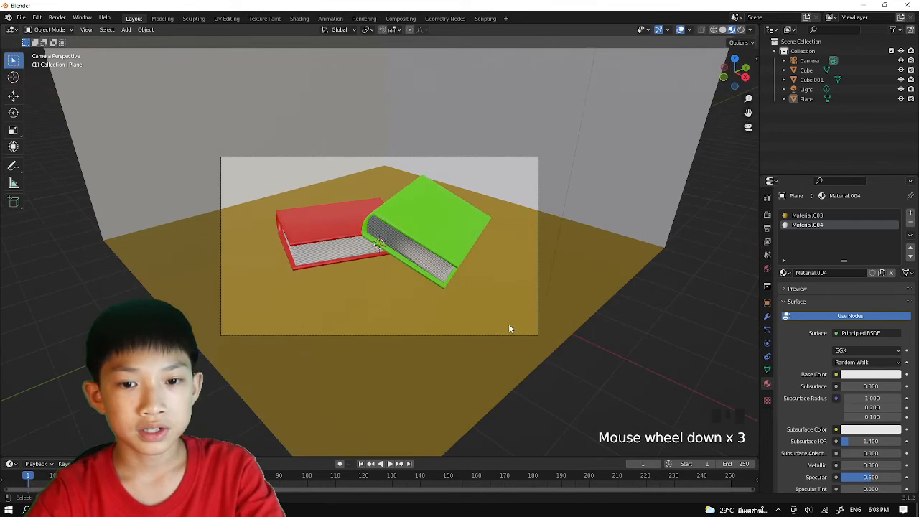
{"action": "scroll", "coordinate": [503, 320], "scroll_direction": "up", "scroll_amount": 3}
{"action": "scroll", "coordinate": [481, 336], "scroll_direction": "down", "scroll_amount": 1}
{"action": "middle_click_drag", "start_coordinate": [478, 338], "coordinate": [543, 363]}
{"action": "scroll", "coordinate": [300, 237], "scroll_direction": "down", "scroll_amount": 2}
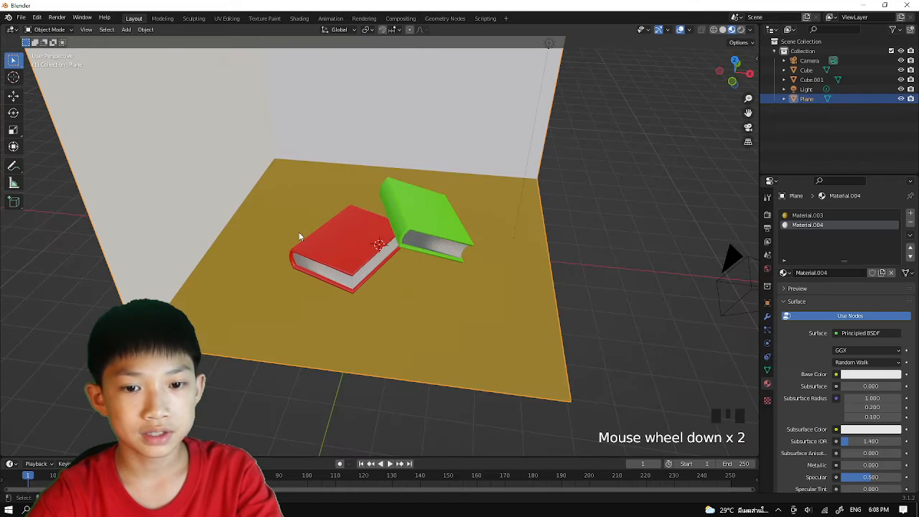
{"action": "key", "text": "KP_0"}
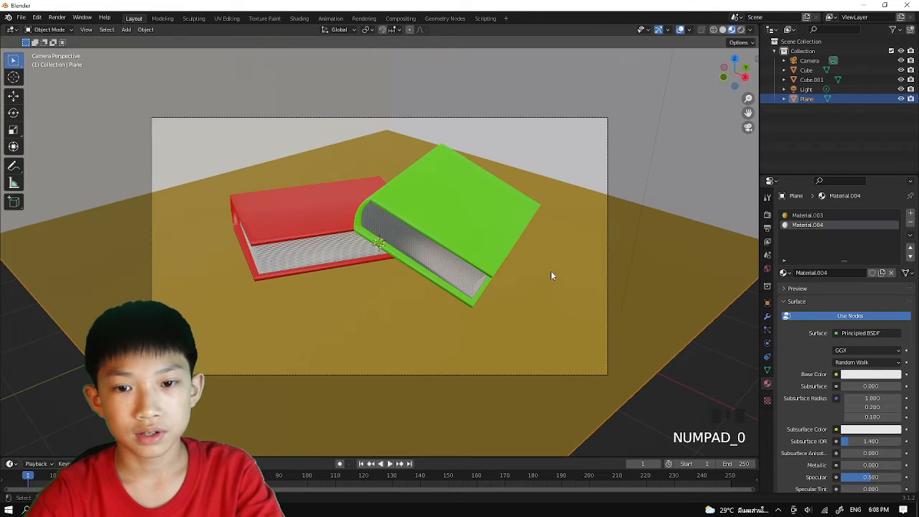
{"action": "scroll", "coordinate": [551, 275], "scroll_direction": "up", "scroll_amount": 1}
{"action": "scroll", "coordinate": [551, 275], "scroll_direction": "down", "scroll_amount": 3}
{"action": "scroll", "coordinate": [549, 266], "scroll_direction": "down", "scroll_amount": 2}
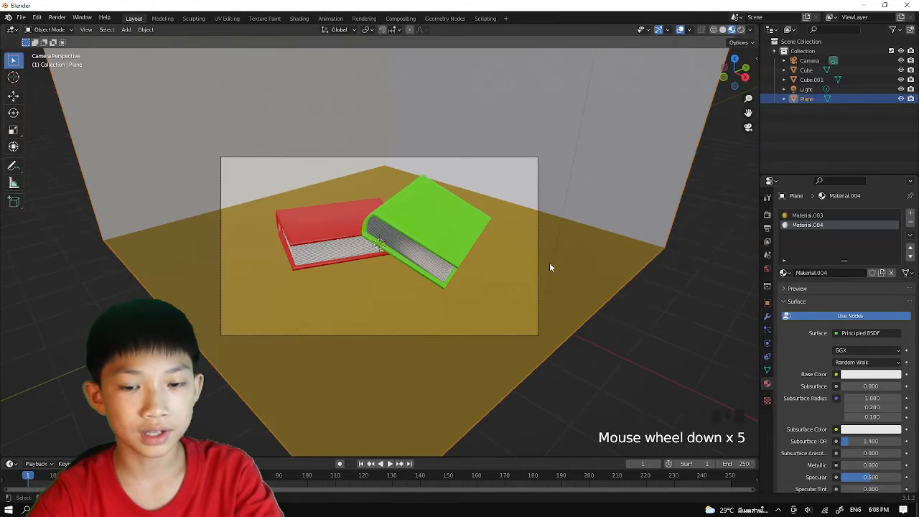
{"action": "scroll", "coordinate": [621, 322], "scroll_direction": "down", "scroll_amount": 1}
{"action": "middle_click_drag", "start_coordinate": [608, 325], "coordinate": [595, 314]}
{"action": "scroll", "coordinate": [589, 309], "scroll_direction": "down", "scroll_amount": 3}
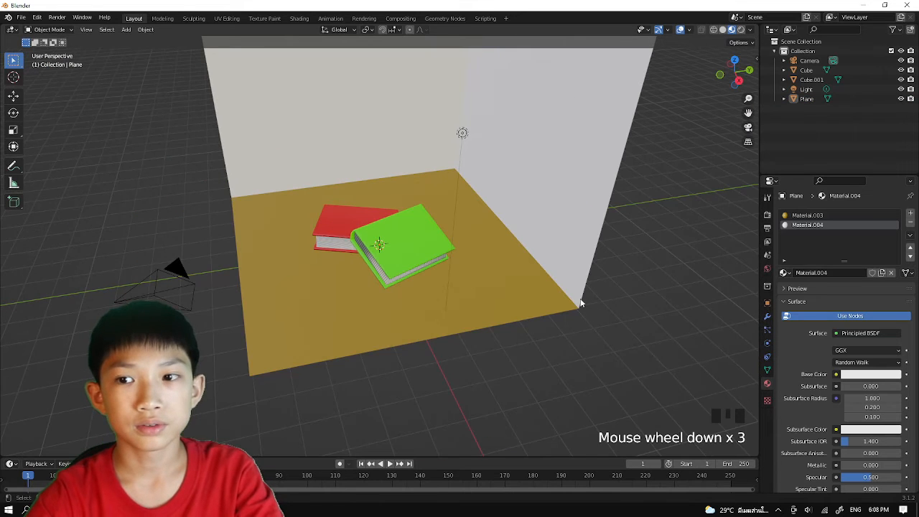
Switch the viewport to rendered shading and delete the existing point light.
{"action": "left_click", "coordinate": [740, 29]}
{"action": "middle_click_drag", "start_coordinate": [573, 126], "coordinate": [728, 58]}
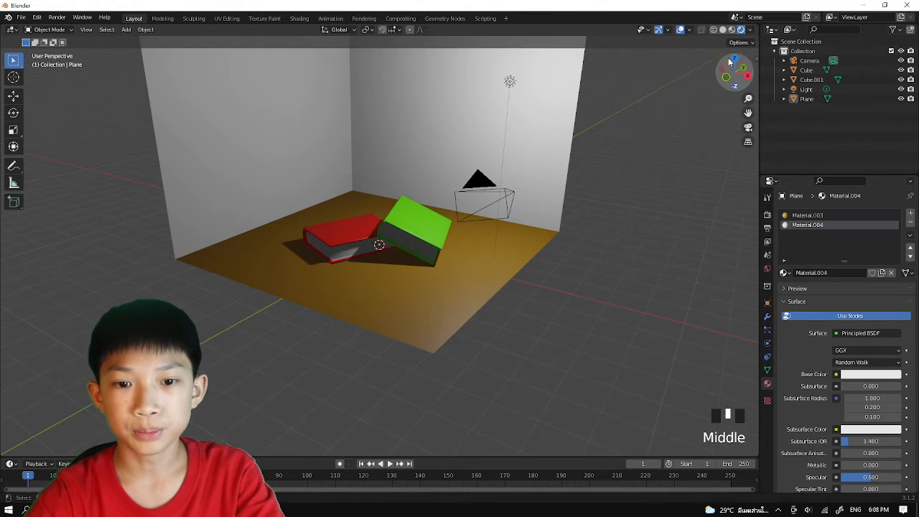
{"action": "left_click", "coordinate": [510, 83]}
{"action": "scroll", "coordinate": [502, 119], "scroll_direction": "down", "scroll_amount": 2}
{"action": "middle_click_drag", "start_coordinate": [503, 119], "coordinate": [502, 144]}
{"action": "scroll", "coordinate": [472, 120], "scroll_direction": "down", "scroll_amount": 2}
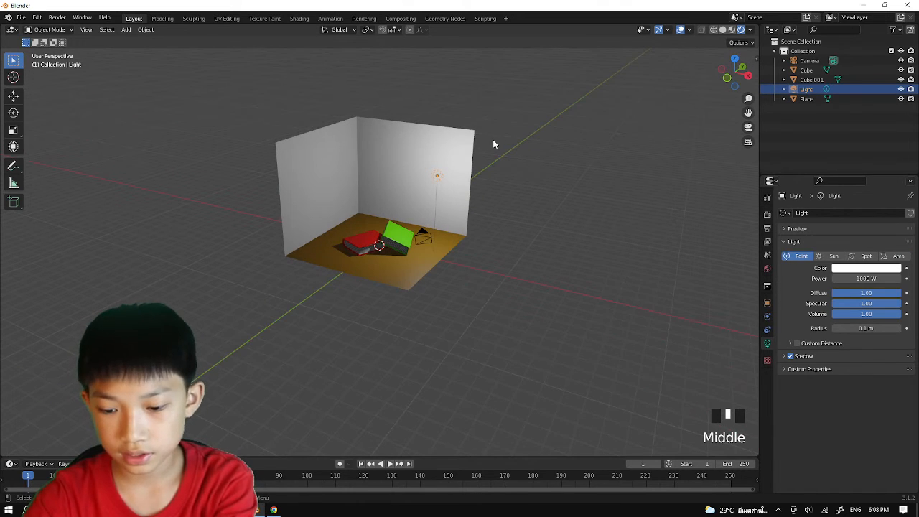
{"action": "key", "text": "Delete"}
Add an area light and move it straight up along Z to hang above the books near the wall tops.
{"action": "middle_click_drag", "start_coordinate": [427, 173], "coordinate": [429, 175]}
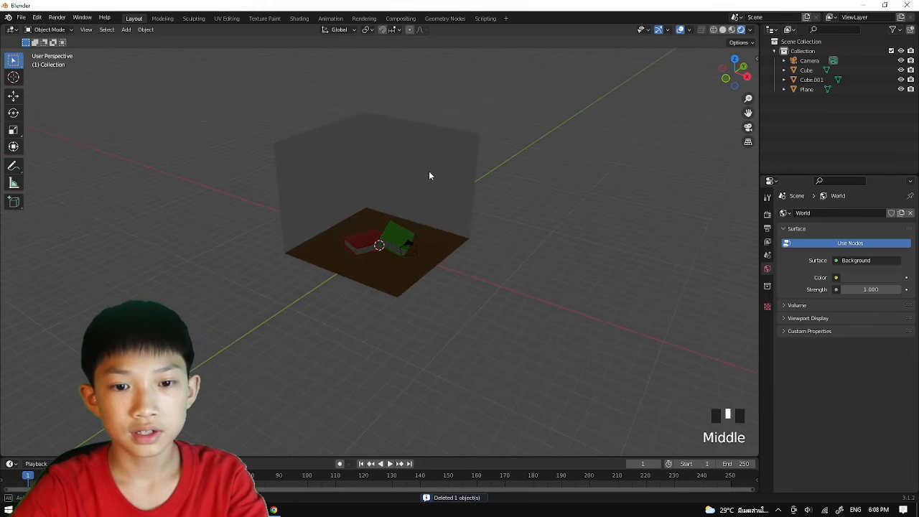
{"action": "scroll", "coordinate": [430, 175], "scroll_direction": "up", "scroll_amount": 1}
{"action": "key", "text": "shift+a"}
{"action": "mouse_move", "coordinate": [364, 290]}
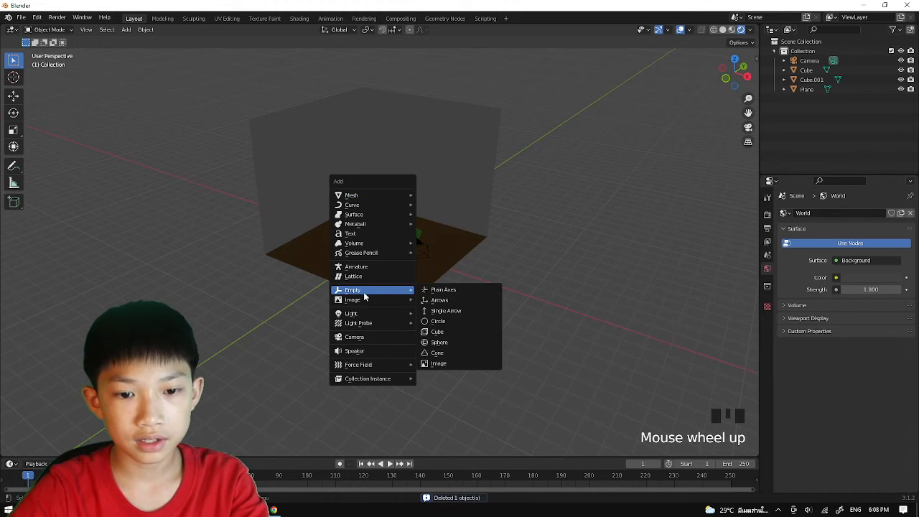
{"action": "mouse_move", "coordinate": [351, 313]}
{"action": "left_click", "coordinate": [434, 347]}
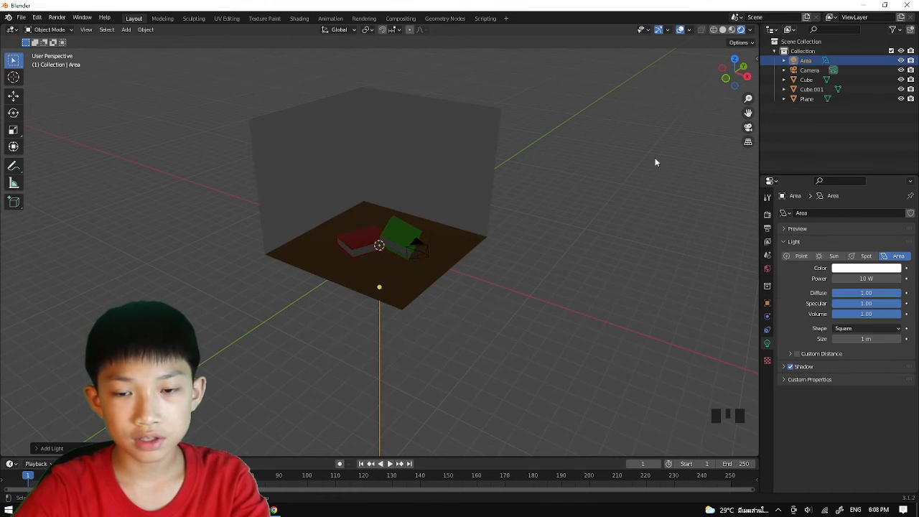
{"action": "key", "text": "g"}
{"action": "key", "text": "z"}
{"action": "left_click", "coordinate": [544, 109]}
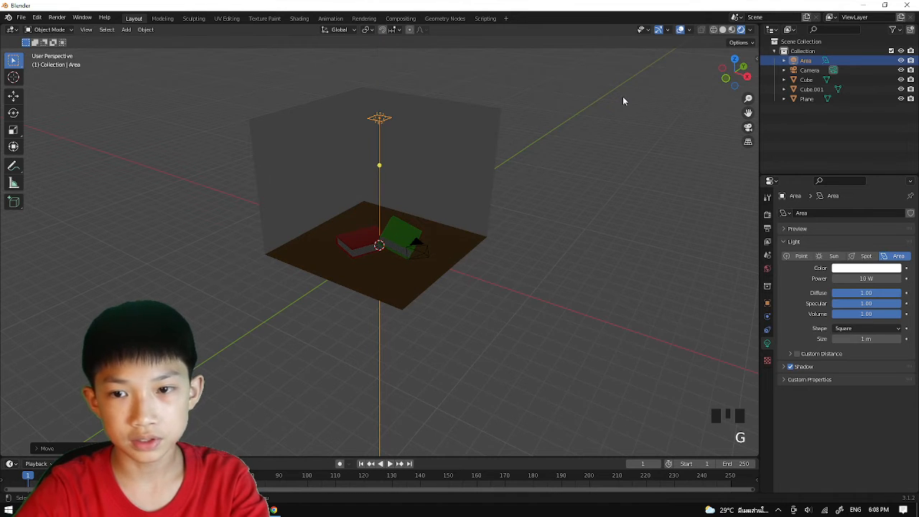
From top view, scale the area light to match the floor's footprint, and raise it slightly along Z to the walls' top edges.
{"action": "left_click", "coordinate": [740, 62]}
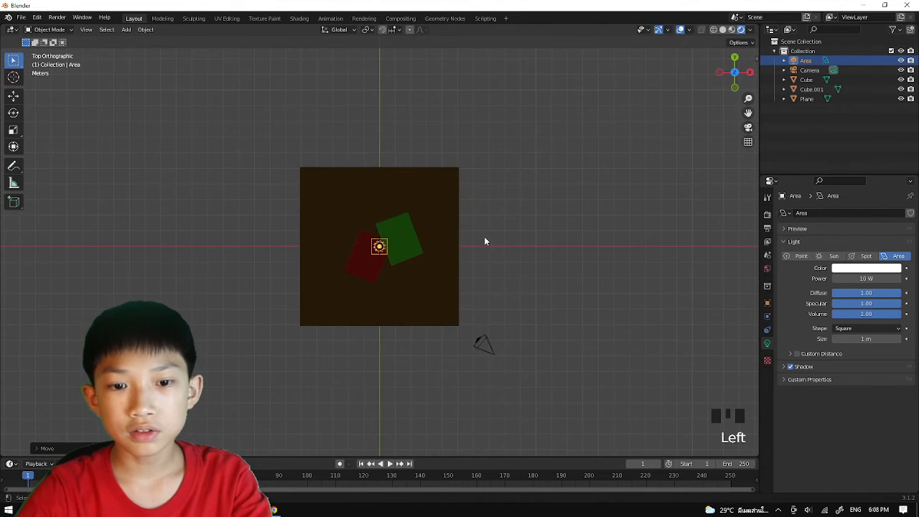
{"action": "key", "text": "s"}
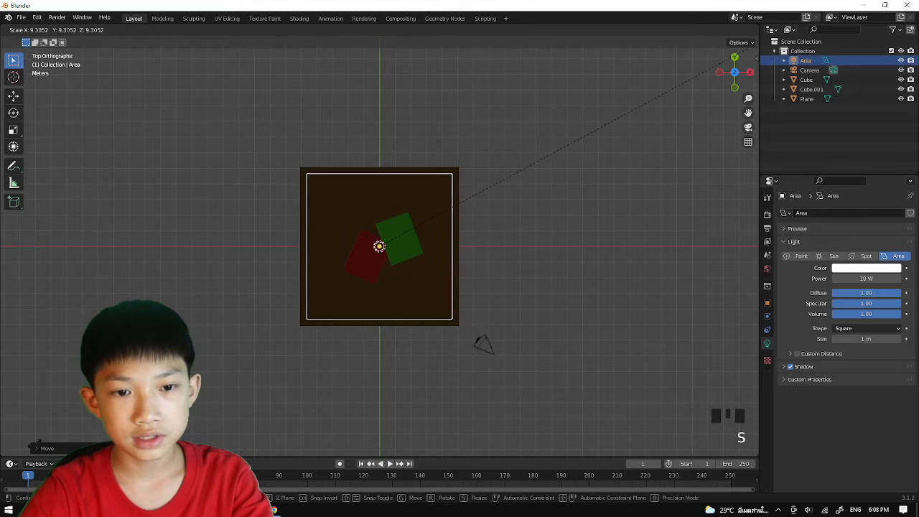
{"action": "left_click", "coordinate": [71, 430]}
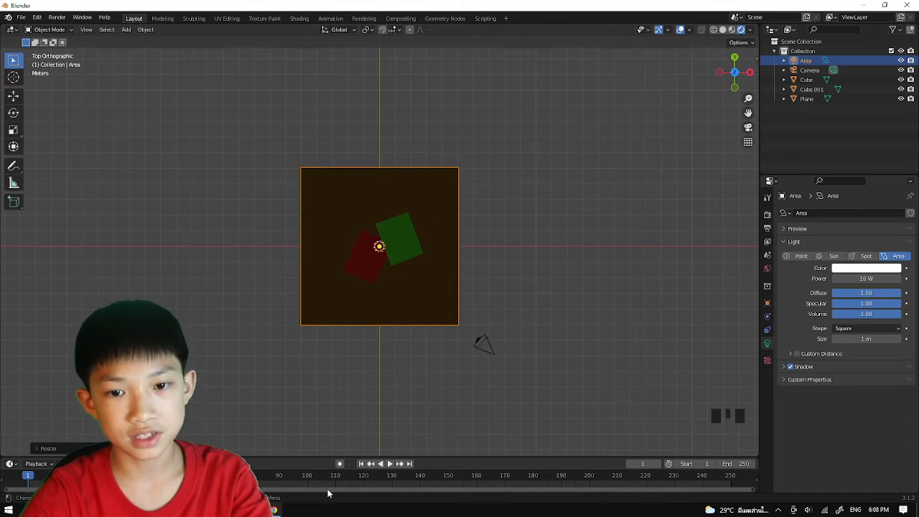
{"action": "middle_click_drag", "start_coordinate": [443, 395], "coordinate": [440, 168]}
{"action": "key", "text": "g"}
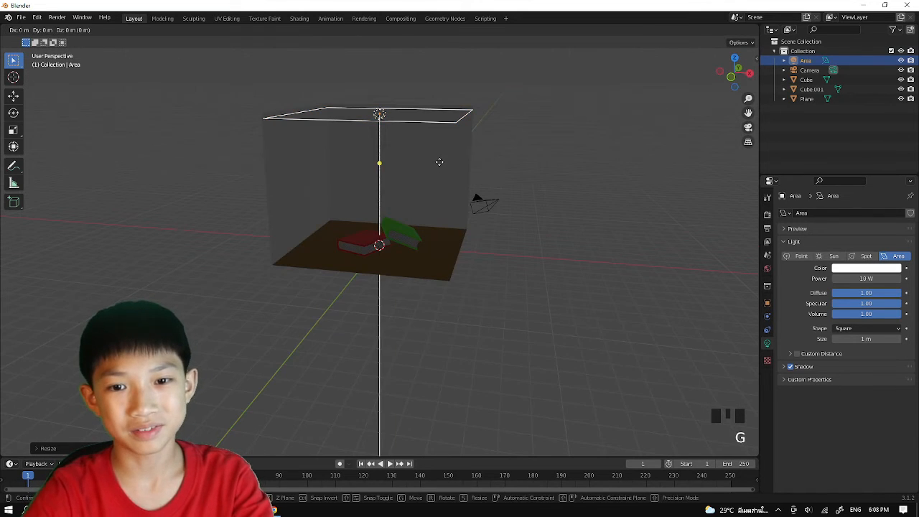
{"action": "key", "text": "z"}
{"action": "left_click", "coordinate": [440, 160]}
{"action": "left_click", "coordinate": [560, 109]}
{"action": "middle_click_drag", "start_coordinate": [495, 154], "coordinate": [367, 112]}
{"action": "left_click", "coordinate": [379, 108]}
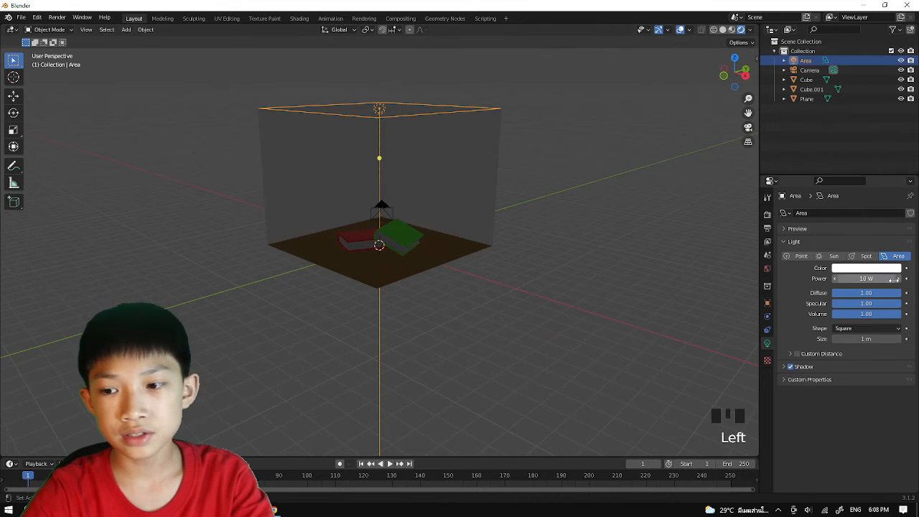
Set the overhead area light's power to 500 W and check the lit scene from several angles.
{"action": "left_click", "coordinate": [865, 279]}
{"action": "type", "text": "500"}
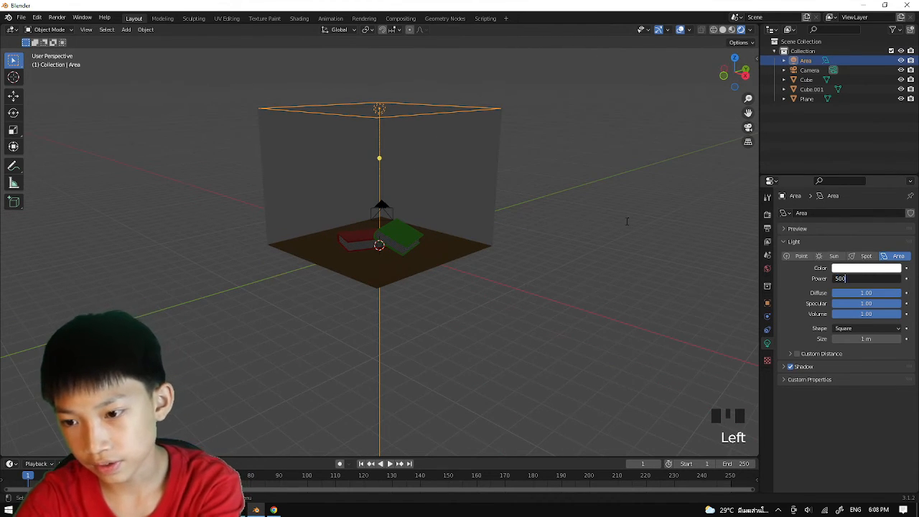
{"action": "key", "text": "Return"}
{"action": "middle_click_drag", "start_coordinate": [601, 222], "coordinate": [500, 213]}
{"action": "left_click", "coordinate": [544, 201]}
{"action": "scroll", "coordinate": [495, 216], "scroll_direction": "up", "scroll_amount": 5}
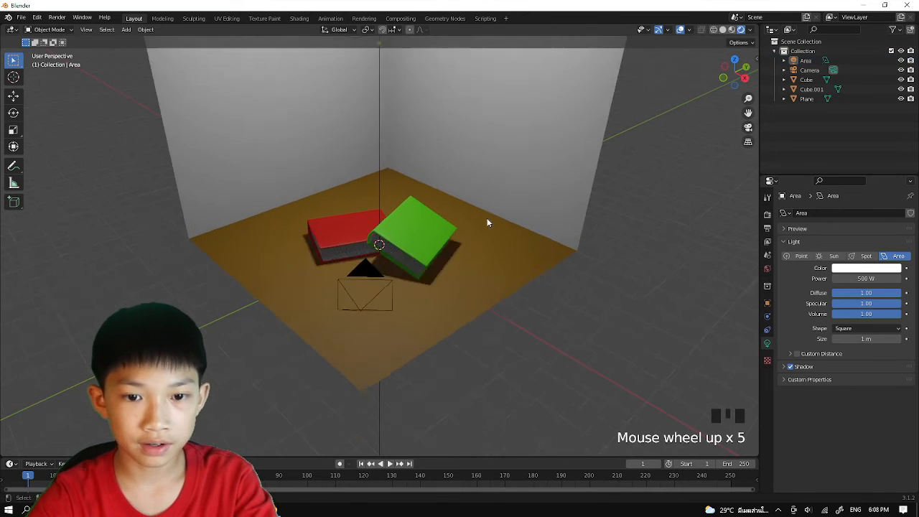
{"action": "scroll", "coordinate": [442, 243], "scroll_direction": "down", "scroll_amount": 1}
{"action": "middle_click_drag", "start_coordinate": [442, 242], "coordinate": [436, 254]}
{"action": "scroll", "coordinate": [366, 133], "scroll_direction": "down", "scroll_amount": 3}
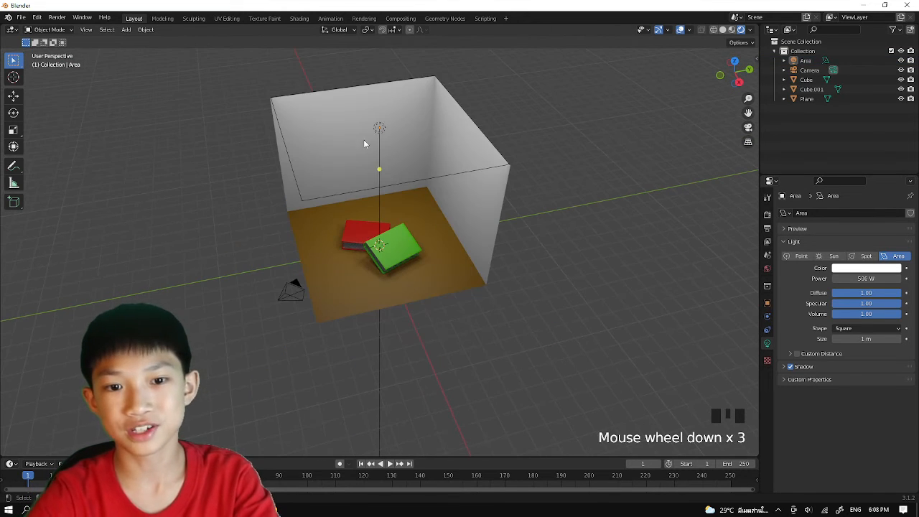
Duplicate the overhead area light and place the copy outside an open side of the room, keeping its X position fixed.
{"action": "left_click", "coordinate": [380, 133]}
{"action": "scroll", "coordinate": [378, 196], "scroll_direction": "down", "scroll_amount": 1}
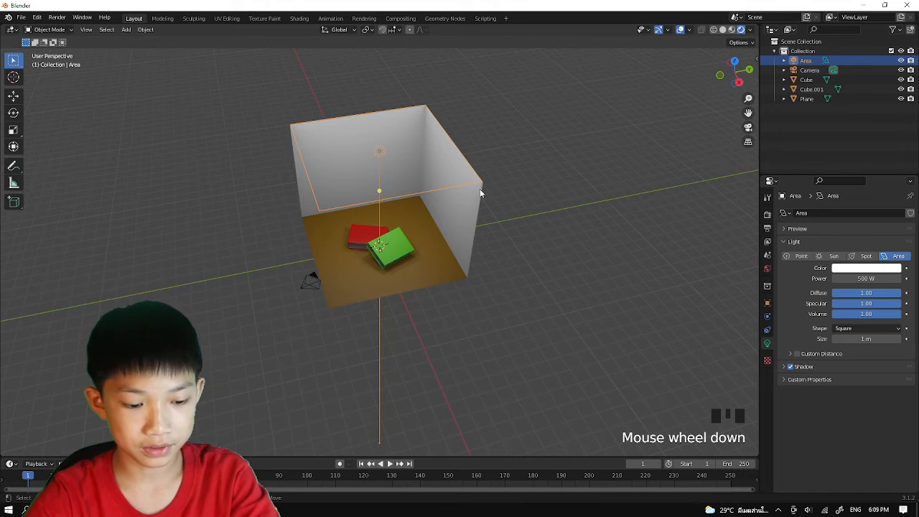
{"action": "key", "text": "shift+d"}
{"action": "key", "text": "shift+x"}
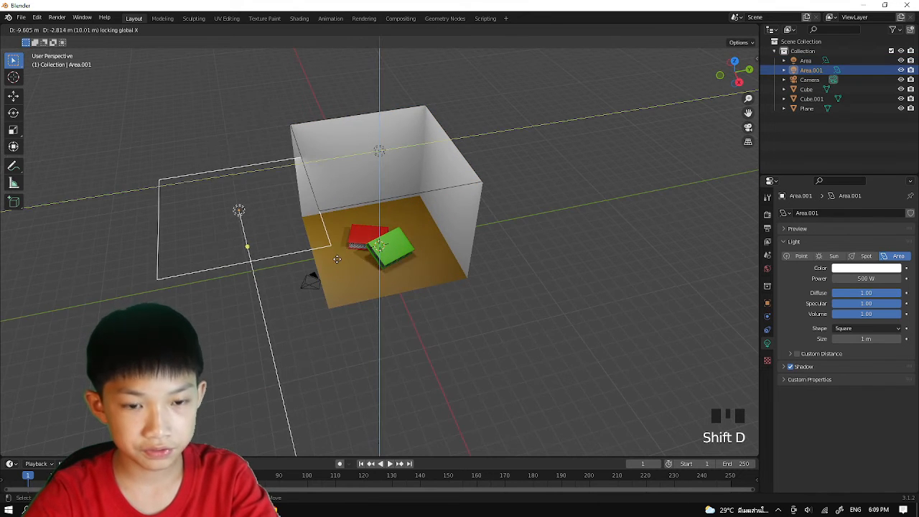
{"action": "left_click", "coordinate": [313, 273]}
Rotate the duplicated area light around the X axis until it stands upright facing the books.
{"action": "key", "text": "r"}
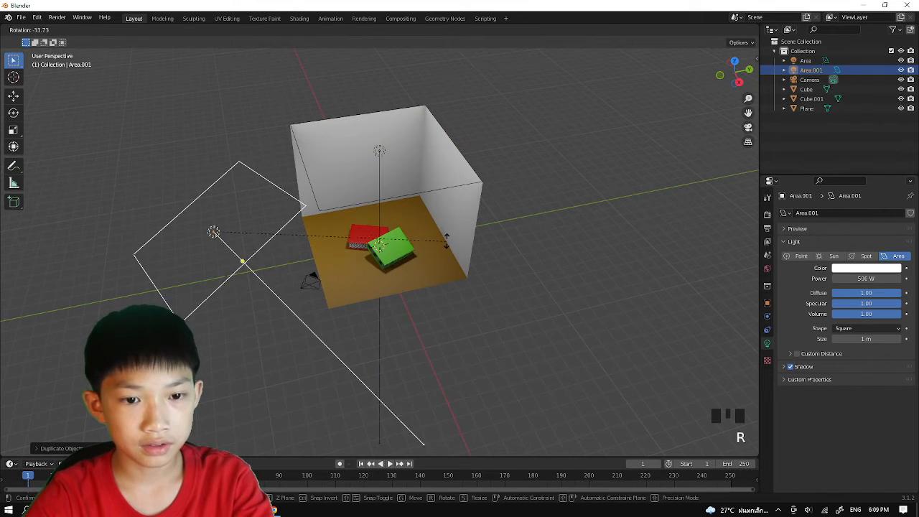
{"action": "key", "text": "x"}
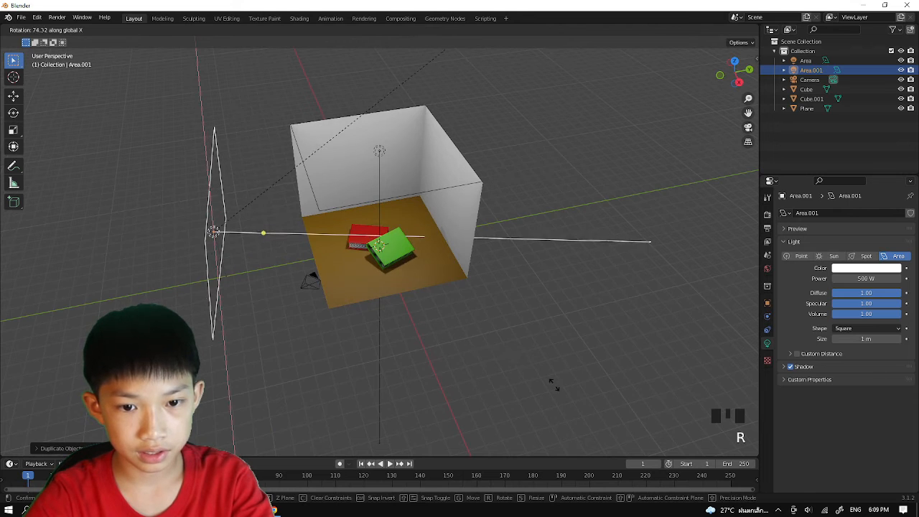
{"action": "left_click", "coordinate": [371, 323]}
Set the side area light's power to 2000 W and check the lit books through the camera.
{"action": "middle_click_drag", "start_coordinate": [371, 323], "coordinate": [447, 325]}
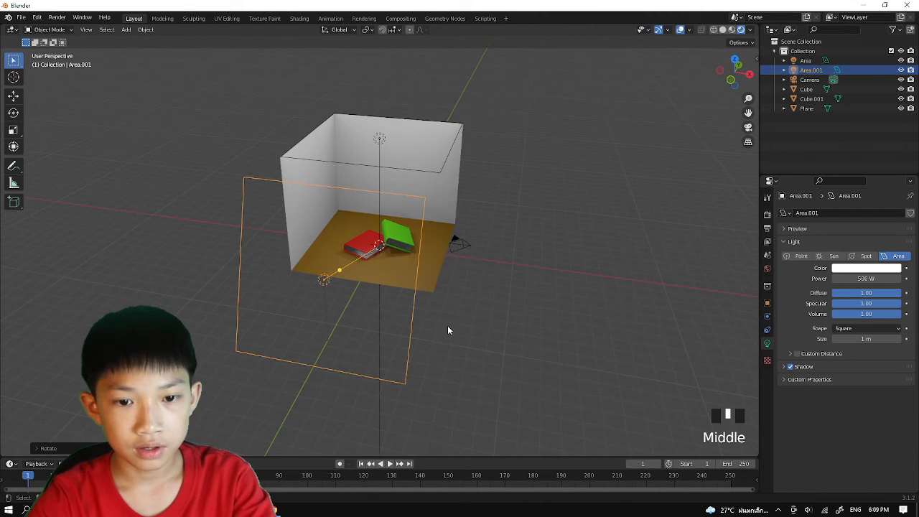
{"action": "left_click", "coordinate": [867, 277]}
{"action": "type", "text": "2000"}
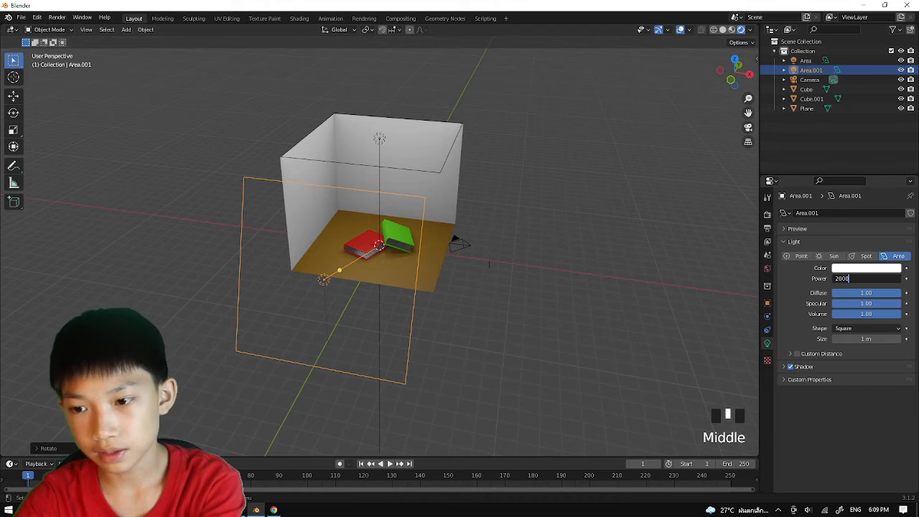
{"action": "key", "text": "Return"}
{"action": "middle_click_drag", "start_coordinate": [585, 236], "coordinate": [481, 256]}
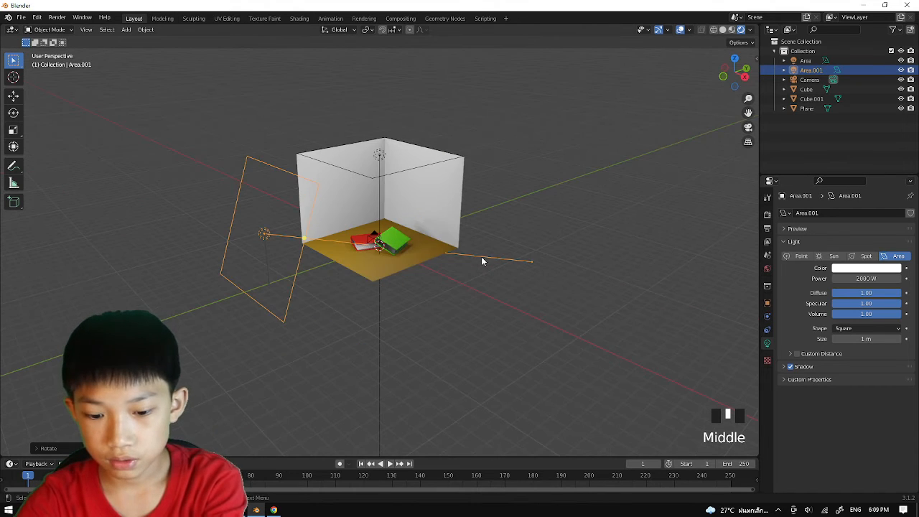
{"action": "key", "text": "KP_0"}
{"action": "scroll", "coordinate": [508, 279], "scroll_direction": "down", "scroll_amount": 3}
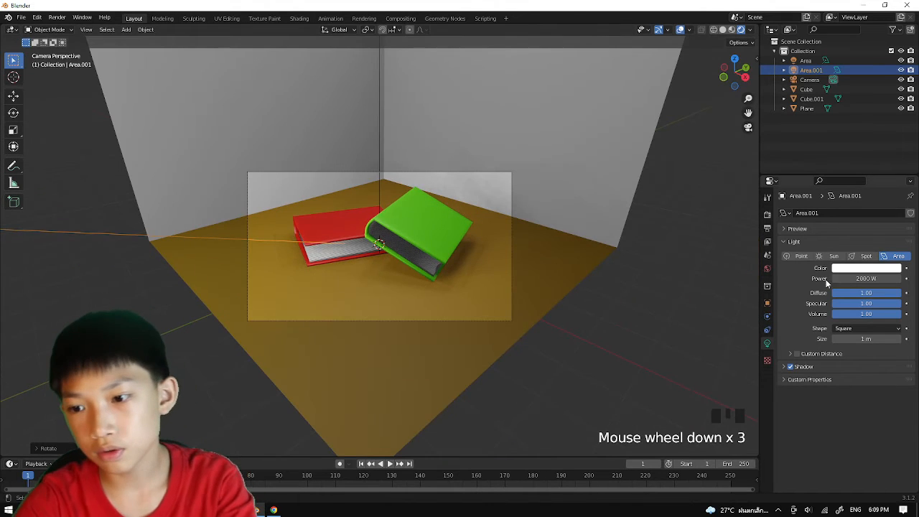
Set the side area light's power to 1000 W and compare its settings with the overhead light's.
{"action": "left_click", "coordinate": [876, 278]}
{"action": "type", "text": "1000"}
{"action": "key", "text": "Return"}
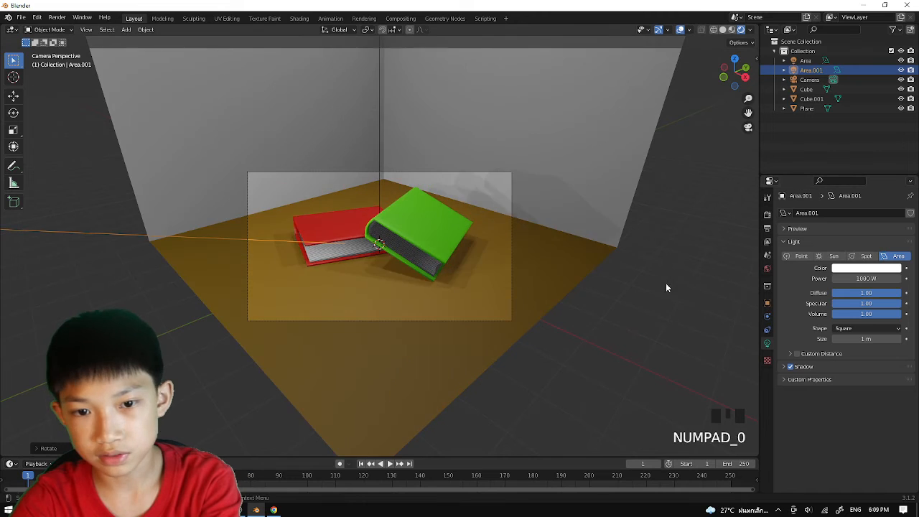
{"action": "scroll", "coordinate": [503, 165], "scroll_direction": "down", "scroll_amount": 3}
{"action": "left_click", "coordinate": [380, 61]}
{"action": "left_click", "coordinate": [384, 61]}
{"action": "scroll", "coordinate": [364, 157], "scroll_direction": "down", "scroll_amount": 2}
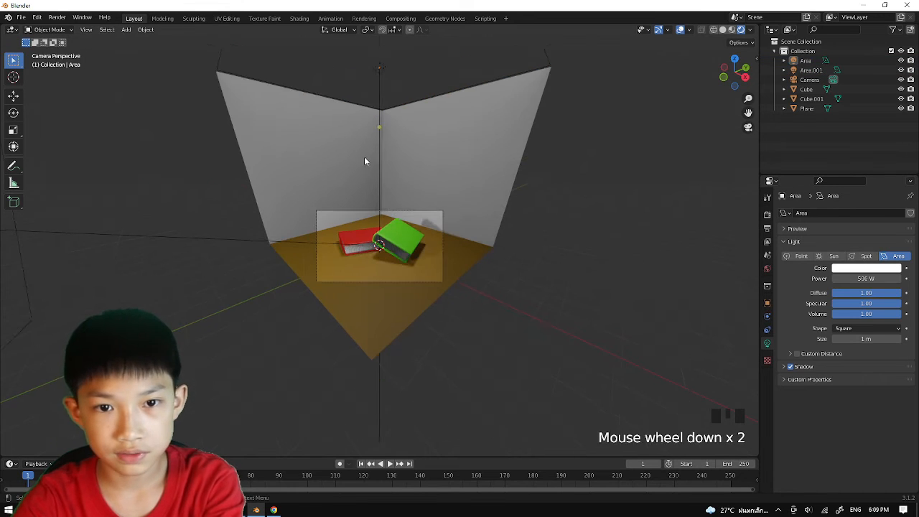
{"action": "middle_click_drag", "start_coordinate": [363, 156], "coordinate": [337, 184]}
{"action": "scroll", "coordinate": [338, 184], "scroll_direction": "down", "scroll_amount": 7}
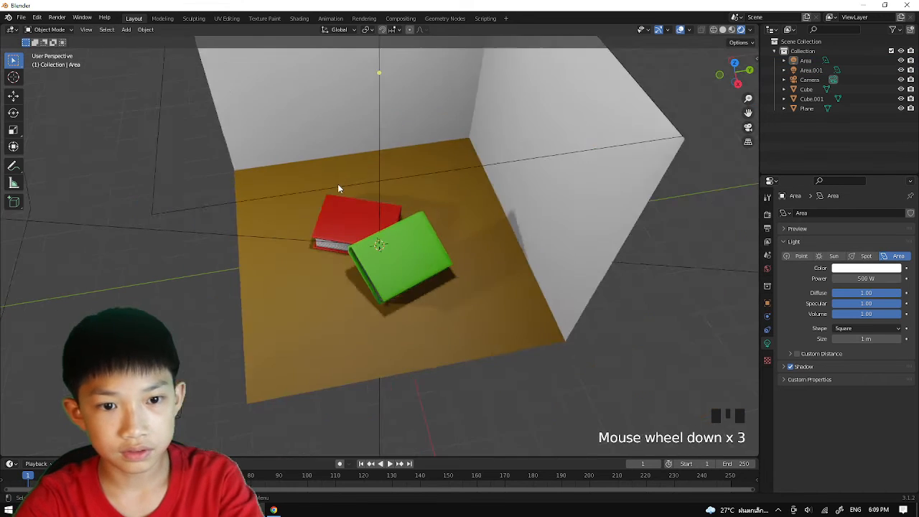
{"action": "left_click", "coordinate": [223, 235]}
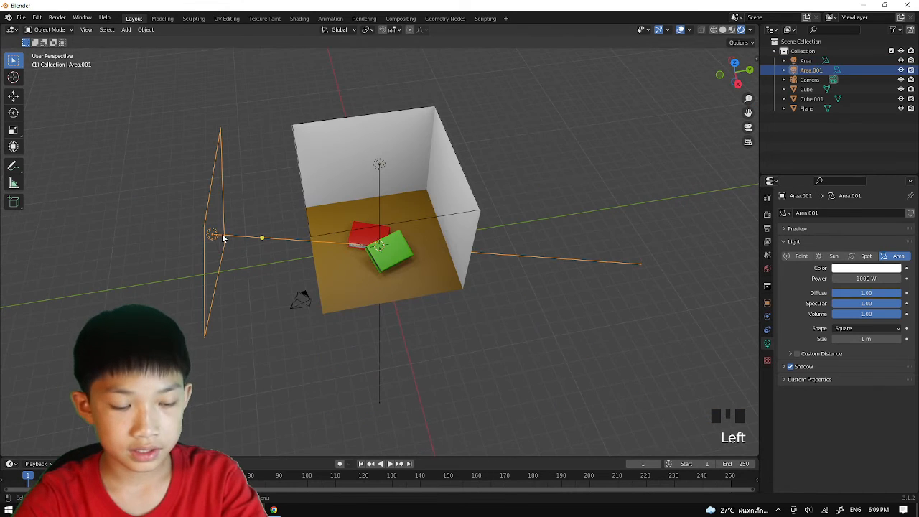
Duplicate the overhead area light and move the copy out over the room's other open side, keeping its Y position fixed.
{"action": "left_click", "coordinate": [379, 167]}
{"action": "left_click", "coordinate": [391, 163]}
{"action": "middle_click_drag", "start_coordinate": [391, 163], "coordinate": [383, 140]}
{"action": "left_click", "coordinate": [391, 153]}
{"action": "key", "text": "shift+d"}
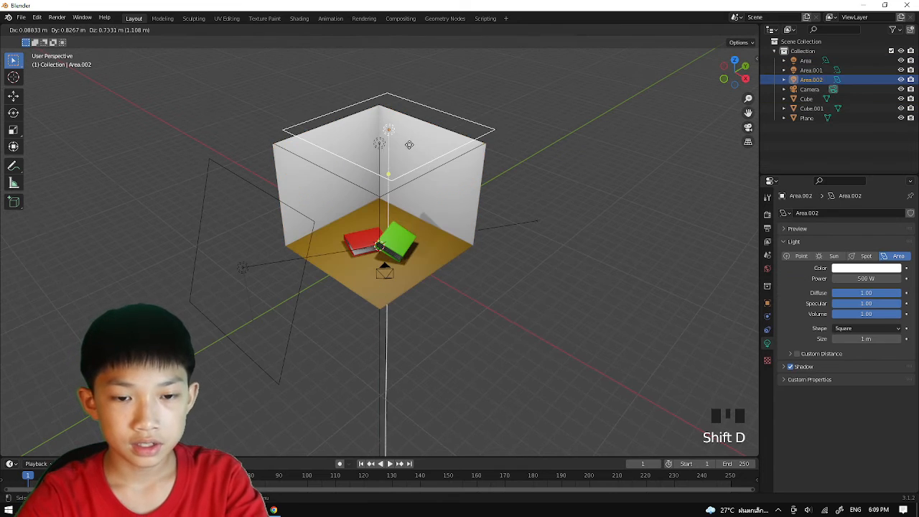
{"action": "key", "text": "shift+y"}
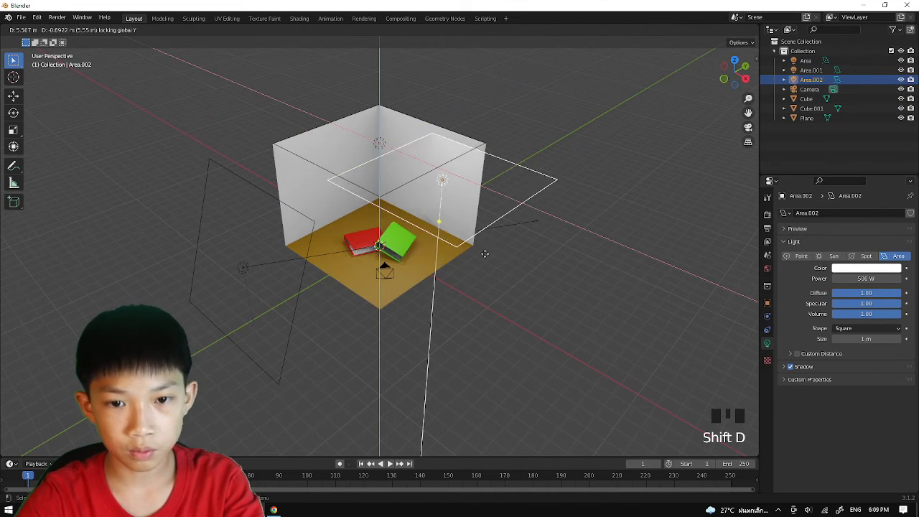
{"action": "left_click", "coordinate": [484, 253]}
Rotate the new area light around the Y axis until it stands upright facing the books.
{"action": "key", "text": "r"}
{"action": "key", "text": "y"}
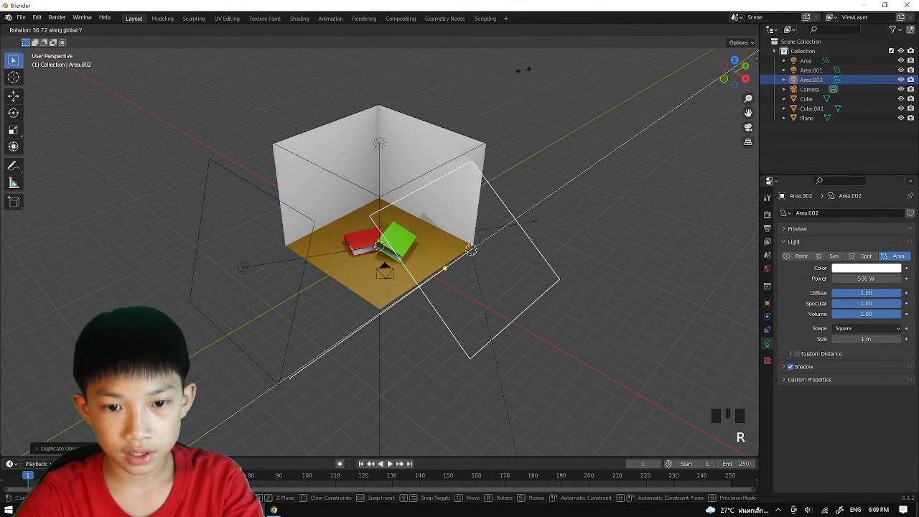
{"action": "left_click", "coordinate": [615, 112]}
Set the new side light's power to 200 W and check the books' lighting through the camera.
{"action": "left_click", "coordinate": [866, 278]}
{"action": "type", "text": "200"}
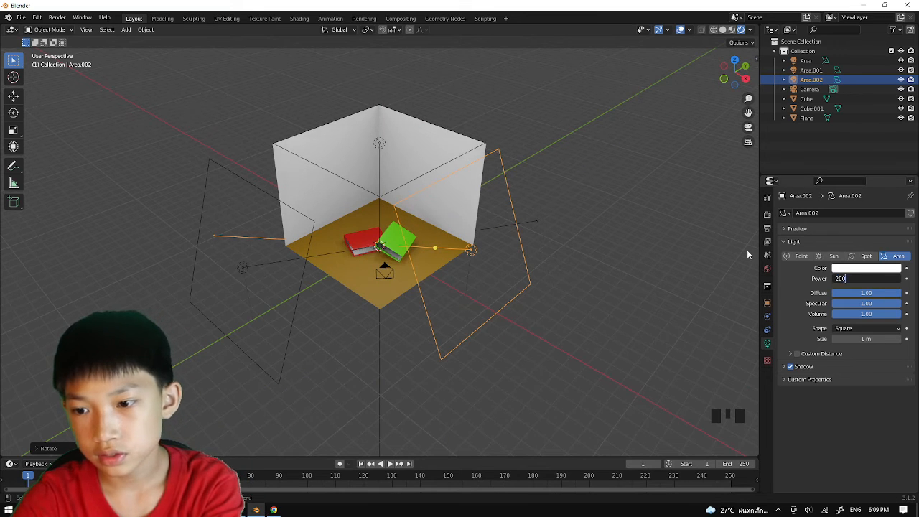
{"action": "key", "text": "Return"}
{"action": "key", "text": "KP_0"}
{"action": "scroll", "coordinate": [584, 179], "scroll_direction": "up", "scroll_amount": 7}
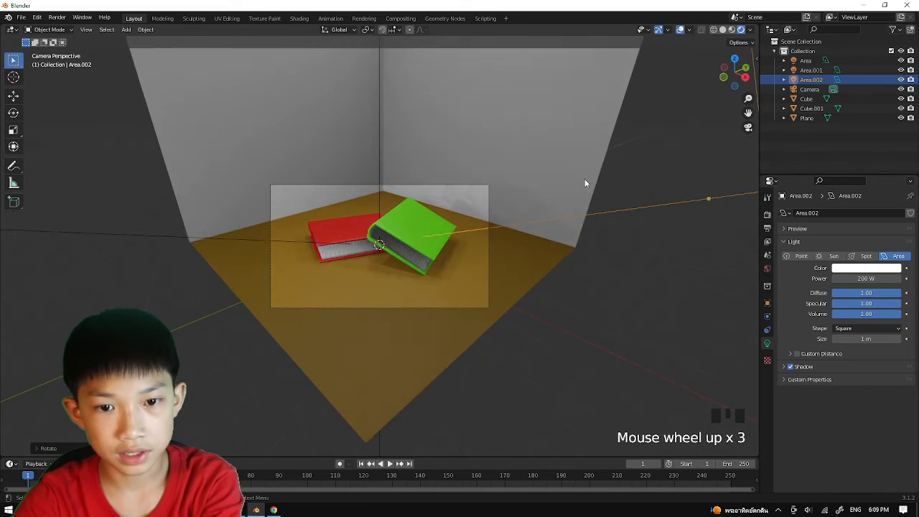
{"action": "left_click", "coordinate": [592, 263]}
{"action": "scroll", "coordinate": [588, 263], "scroll_direction": "up", "scroll_amount": 1}
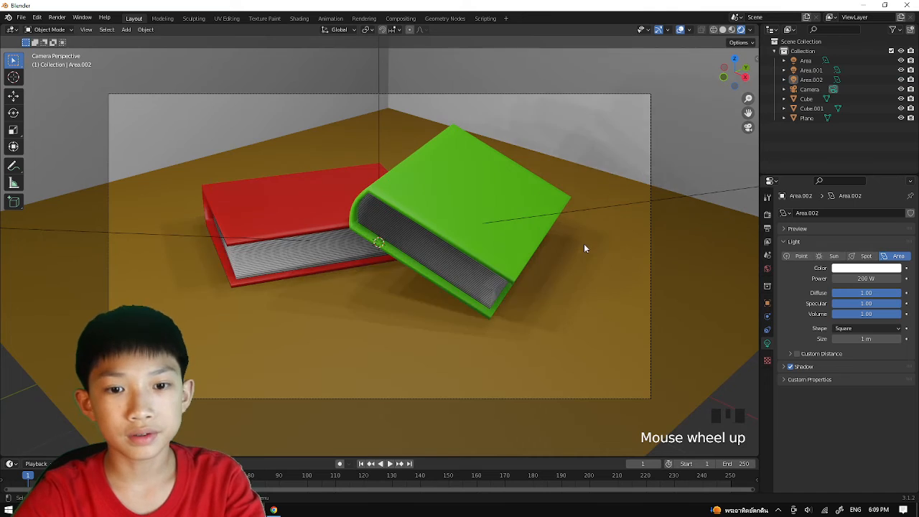
{"action": "scroll", "coordinate": [587, 244], "scroll_direction": "down", "scroll_amount": 4}
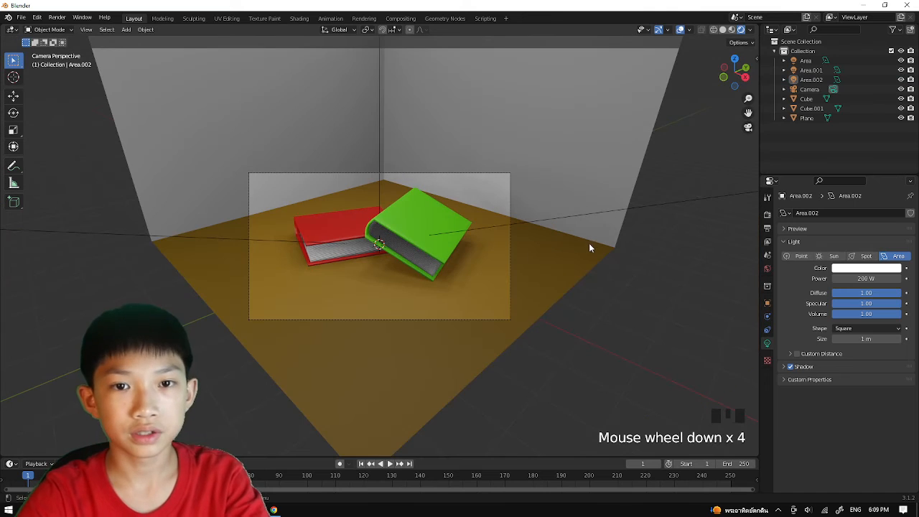
Select Eevee as the scene's render engine.
{"action": "left_click", "coordinate": [768, 213]}
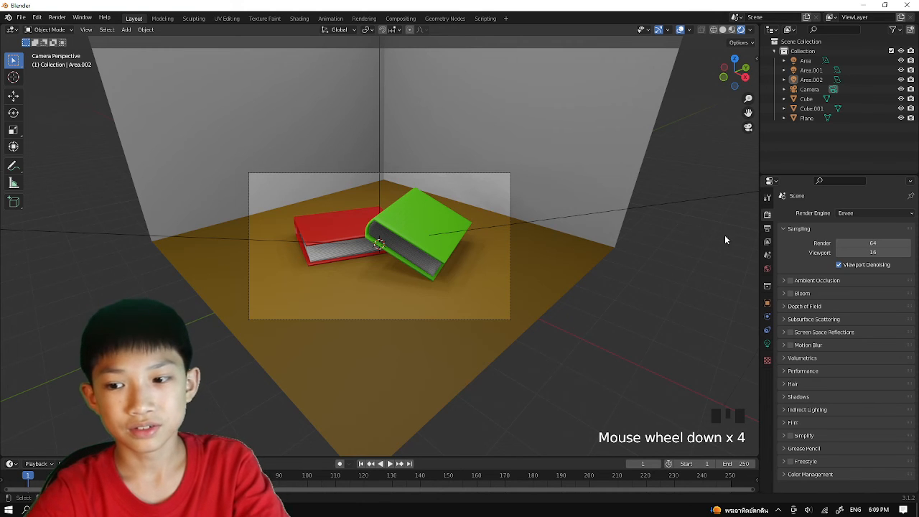
{"action": "left_click", "coordinate": [872, 211]}
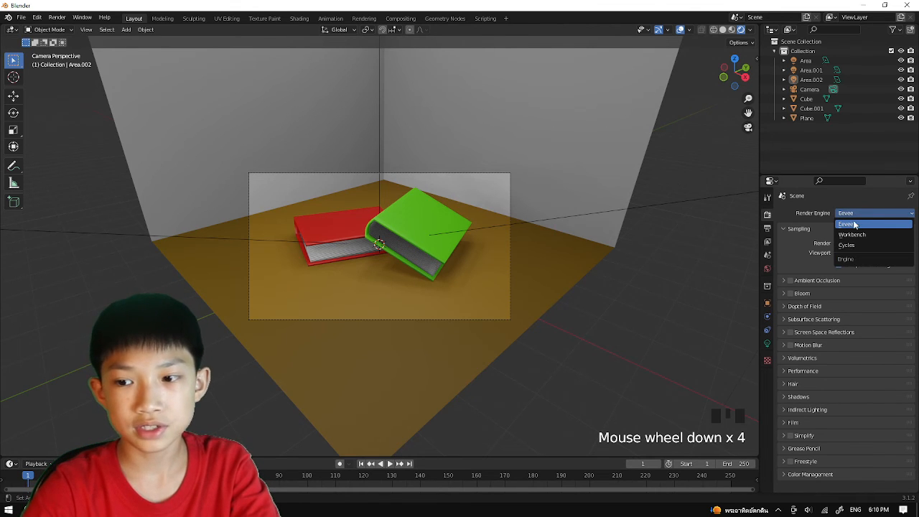
{"action": "left_click", "coordinate": [849, 225]}
{"action": "scroll", "coordinate": [682, 263], "scroll_direction": "up", "scroll_amount": 4}
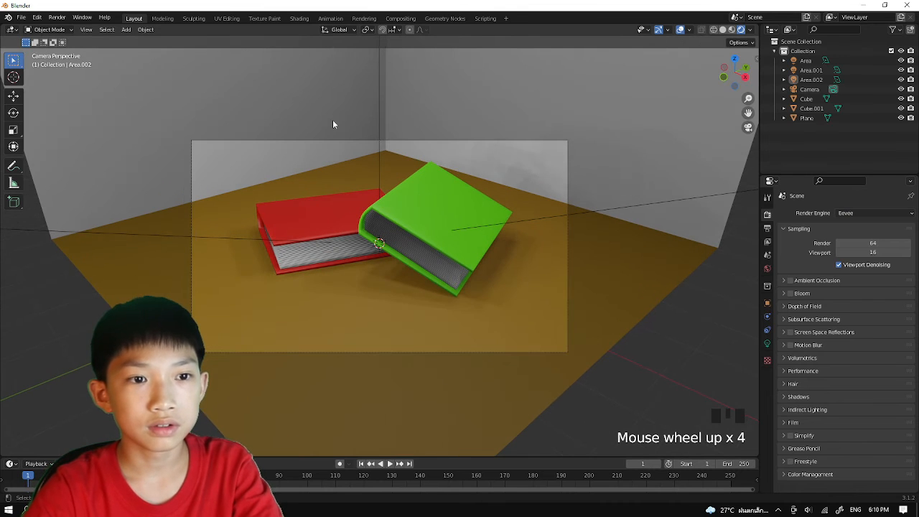
Render the camera view as a still image and inspect the result up close.
{"action": "left_click", "coordinate": [56, 18]}
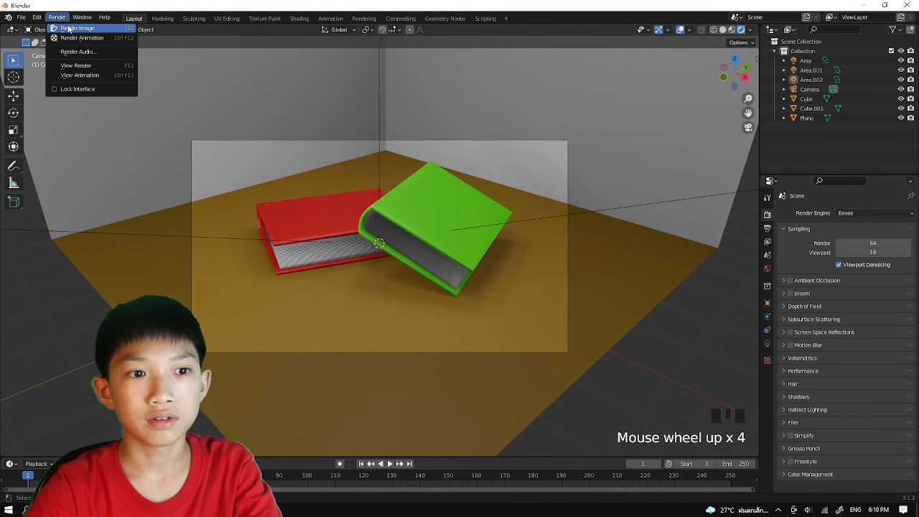
{"action": "left_click", "coordinate": [72, 28]}
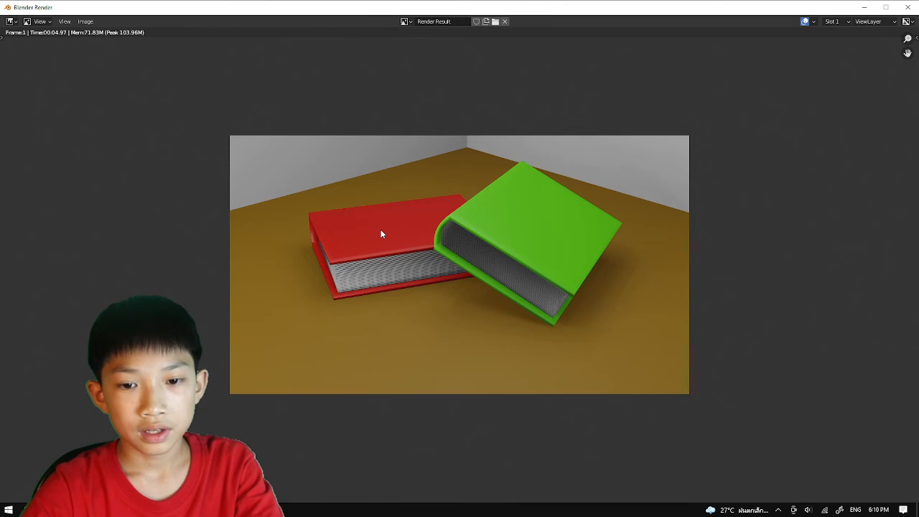
{"action": "scroll", "coordinate": [381, 230], "scroll_direction": "up", "scroll_amount": 1}
{"action": "scroll", "coordinate": [377, 234], "scroll_direction": "down", "scroll_amount": 1}
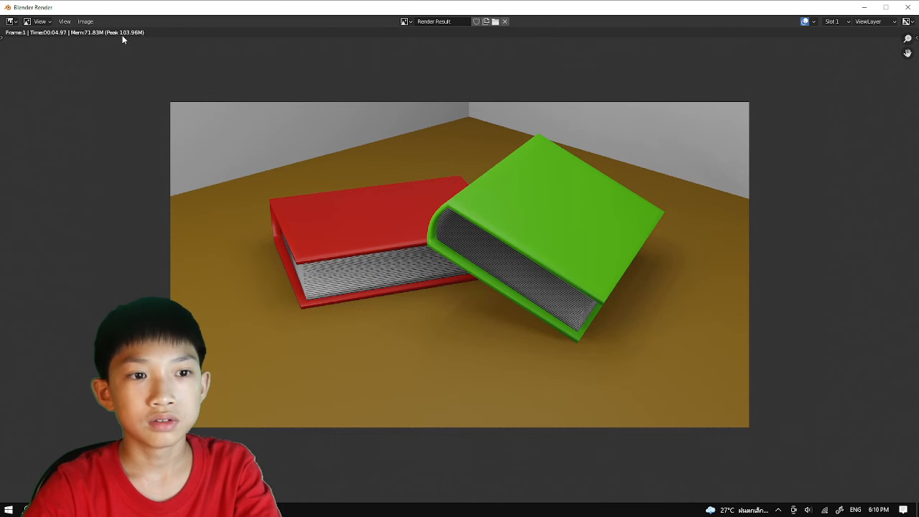
Save the rendered image as book.png in the D:\blender\blender renders folder.
{"action": "left_click", "coordinate": [85, 21]}
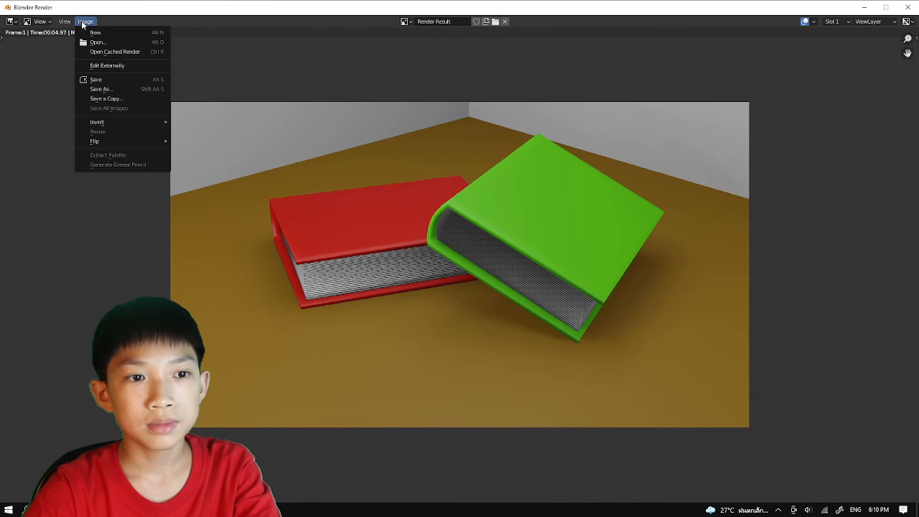
{"action": "left_click", "coordinate": [91, 88]}
{"action": "left_click", "coordinate": [350, 390]}
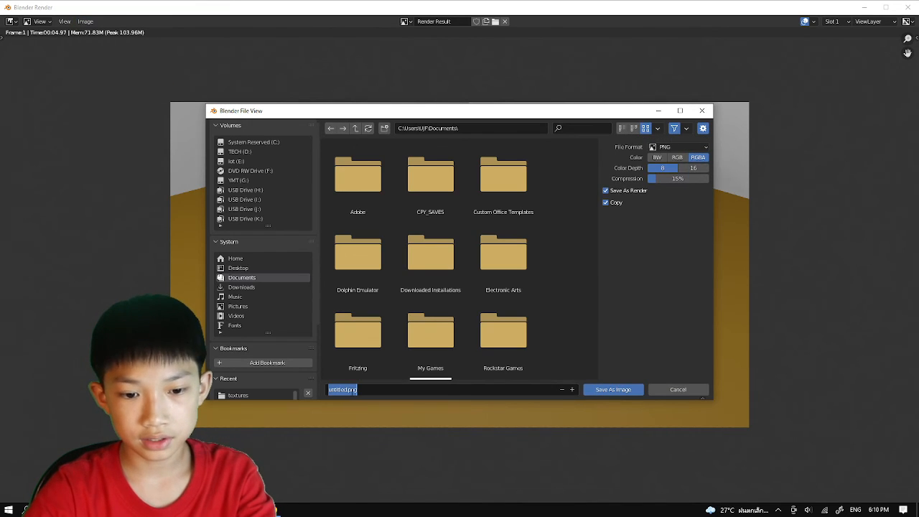
{"action": "type", "text": "b"}
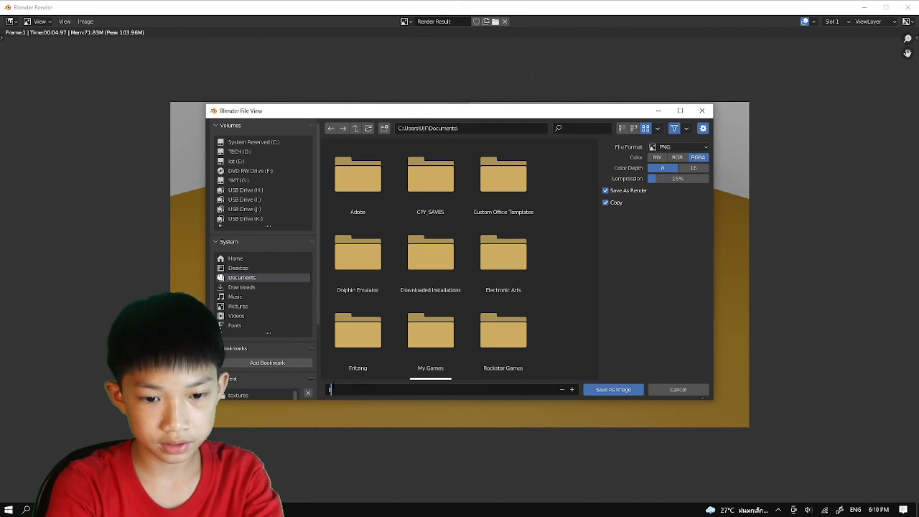
{"action": "type", "text": "ook"}
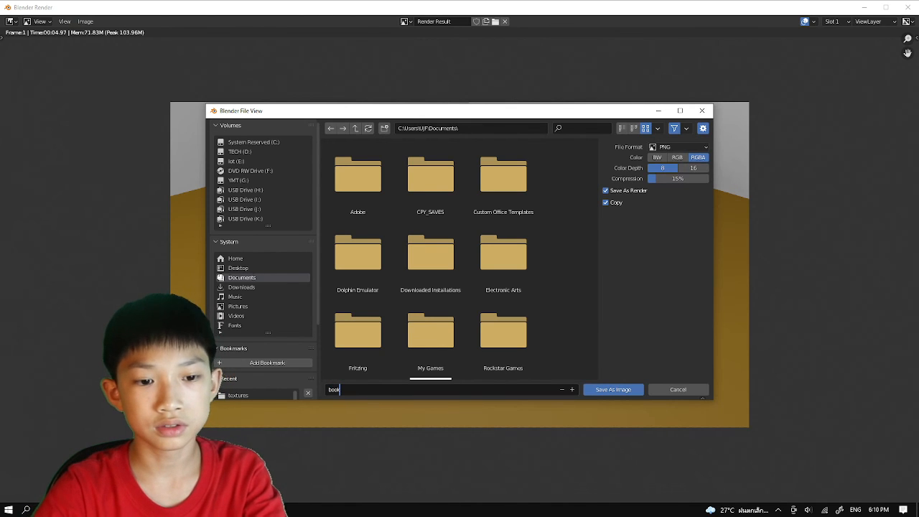
{"action": "left_click", "coordinate": [239, 152]}
{"action": "double_click", "coordinate": [343, 174]}
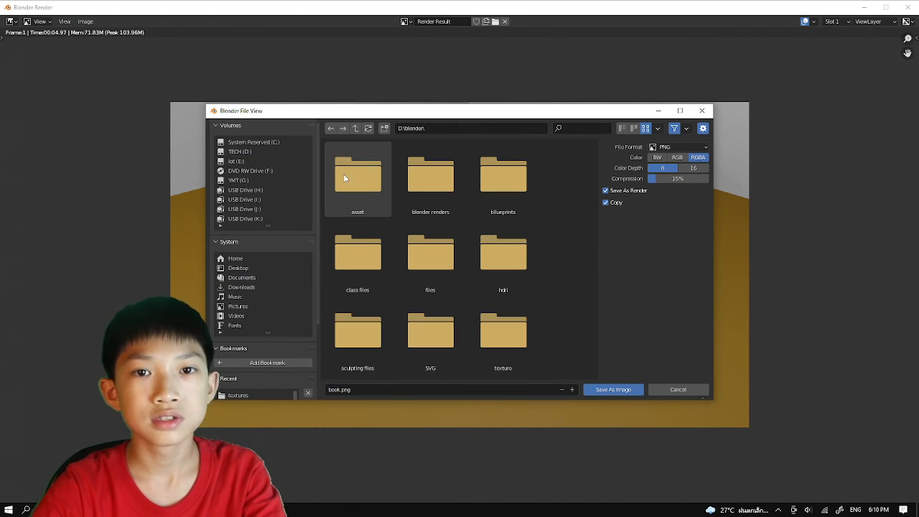
{"action": "double_click", "coordinate": [430, 193]}
{"action": "scroll", "coordinate": [434, 356], "scroll_direction": "down", "scroll_amount": 2}
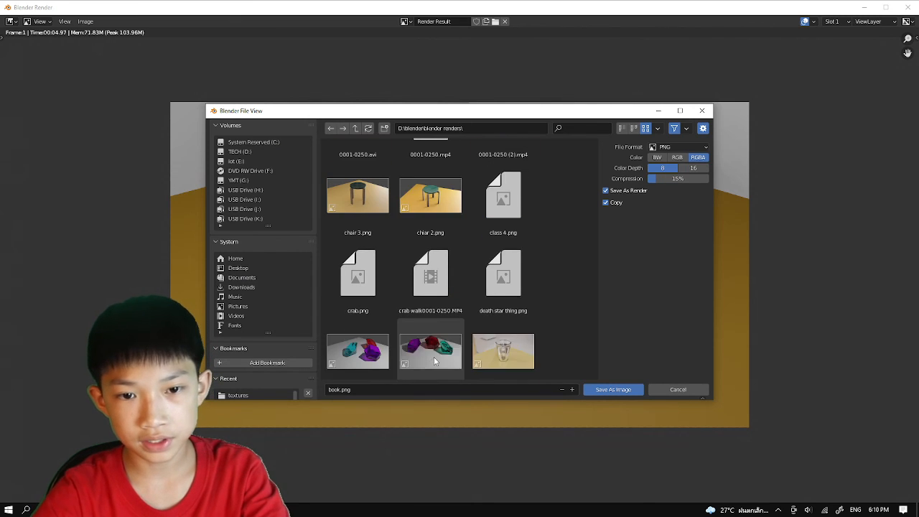
{"action": "scroll", "coordinate": [445, 344], "scroll_direction": "up", "scroll_amount": 2}
{"action": "left_click", "coordinate": [613, 390]}
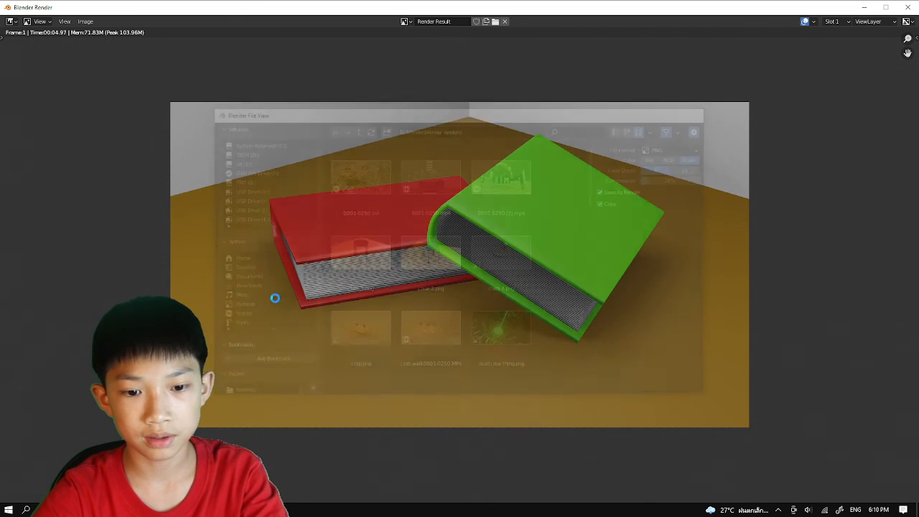
Close the render window and center the books in the camera view.
{"action": "left_click", "coordinate": [907, 10]}
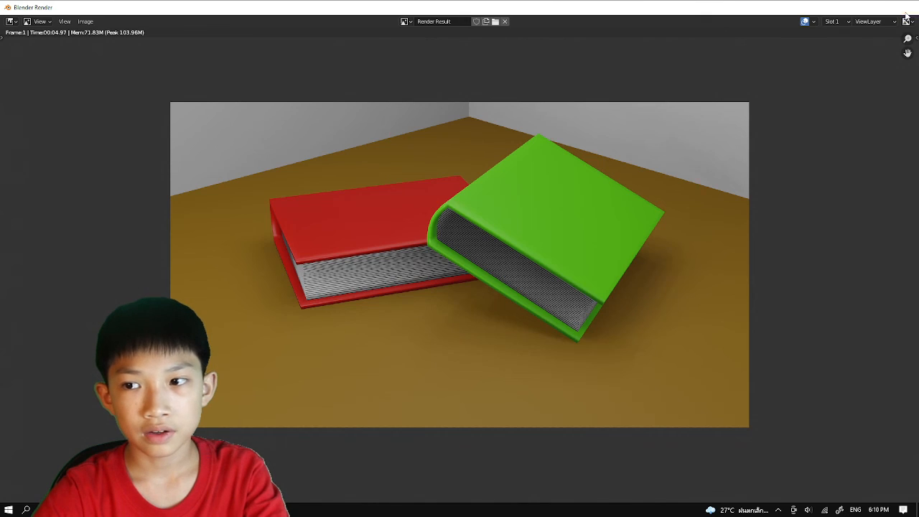
{"action": "scroll", "coordinate": [485, 203], "scroll_direction": "up", "scroll_amount": 2}
{"action": "middle_click_drag", "start_coordinate": [485, 204], "coordinate": [570, 177], "text": "shift"}
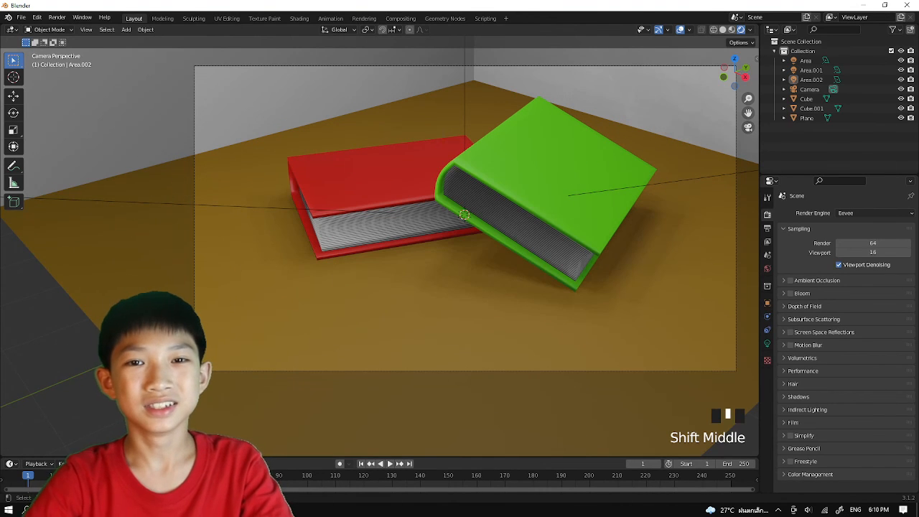